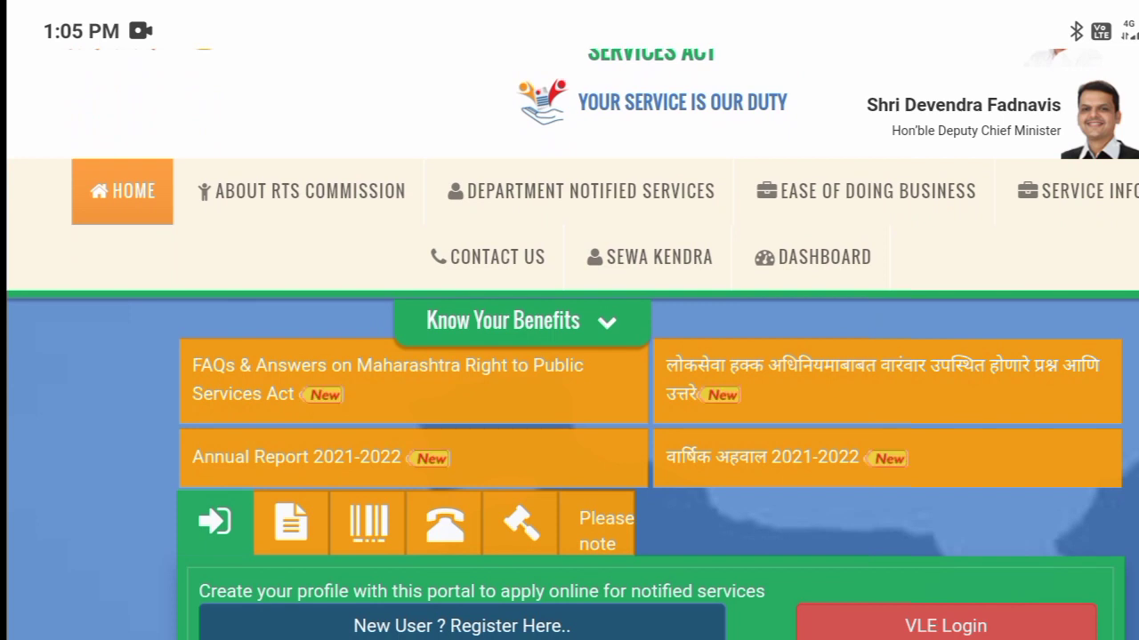
- Go to 'New User ? Register Here..' to see the mobile-OTP and document-upload profile options
scroll(572, 344, down, 3)
scroll(572, 344, down, 3)
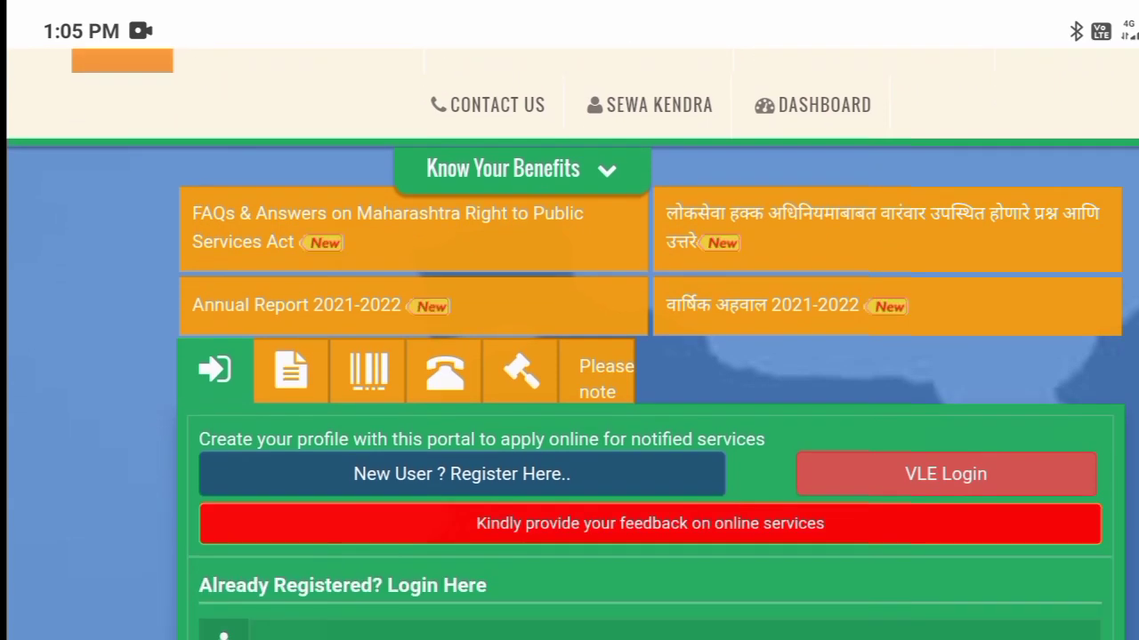
scroll(572, 344, down, 9)
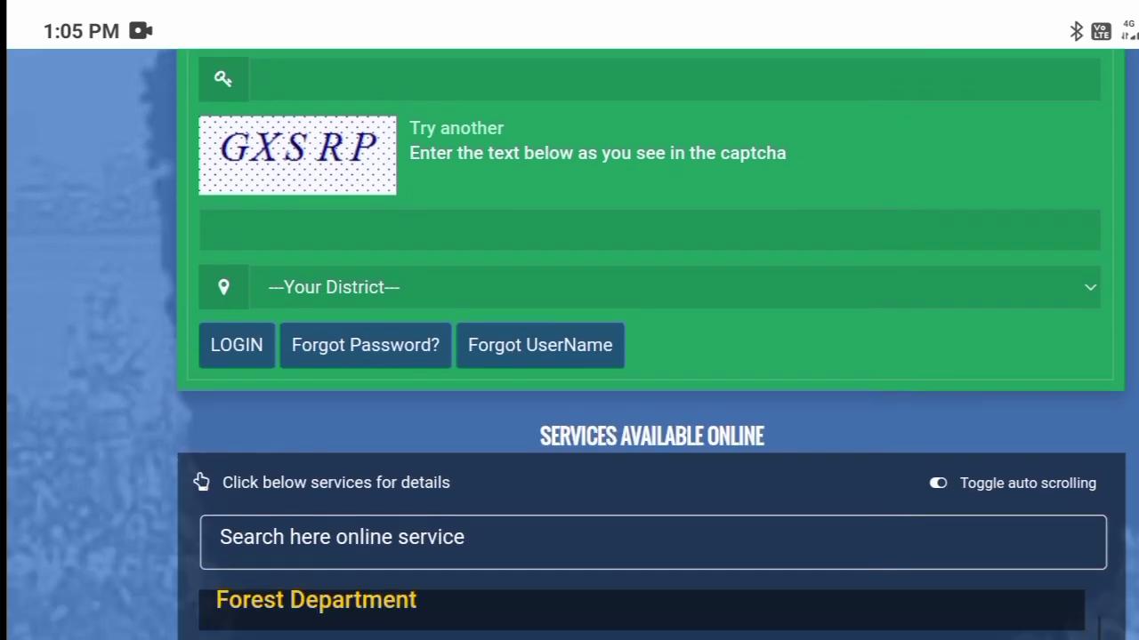
scroll(572, 345, up, 10)
scroll(572, 344, up, 9)
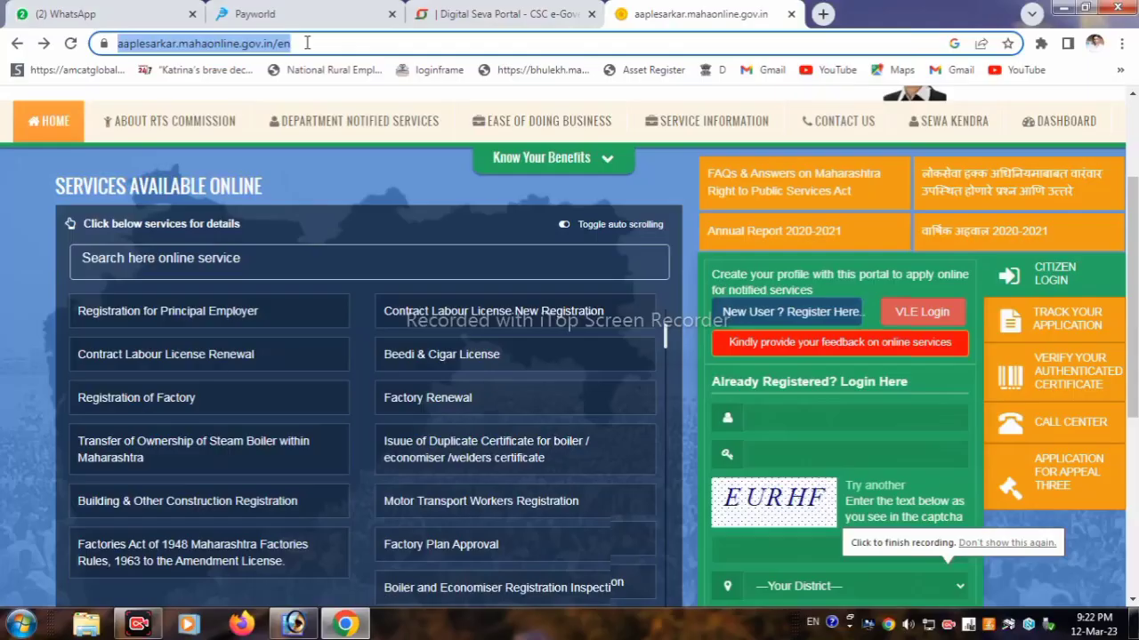
click(302, 43)
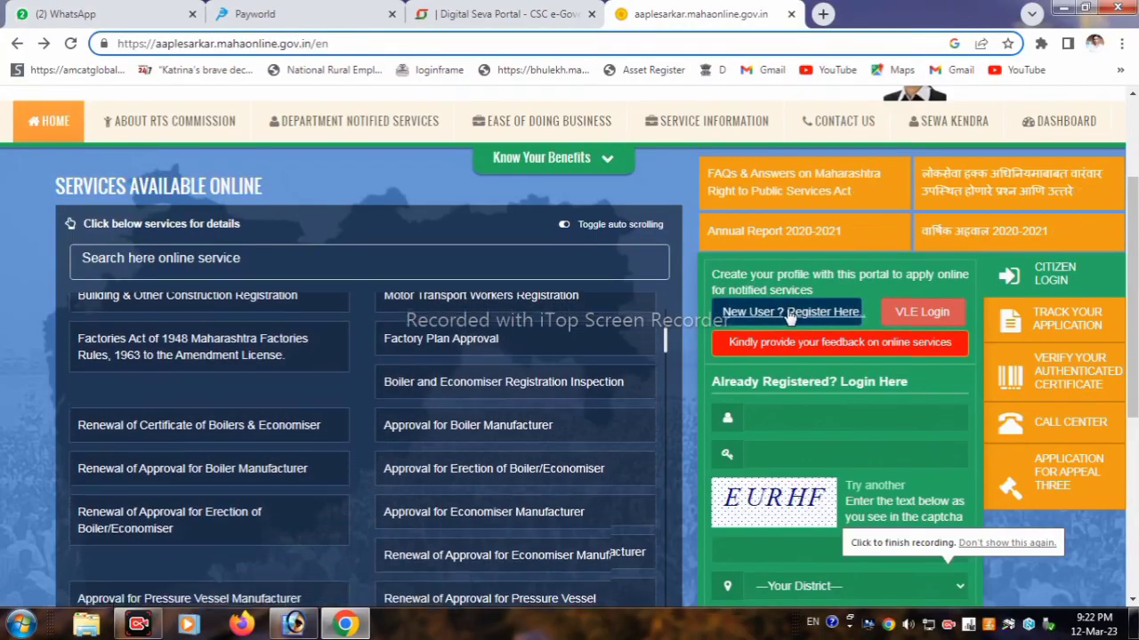
click(790, 313)
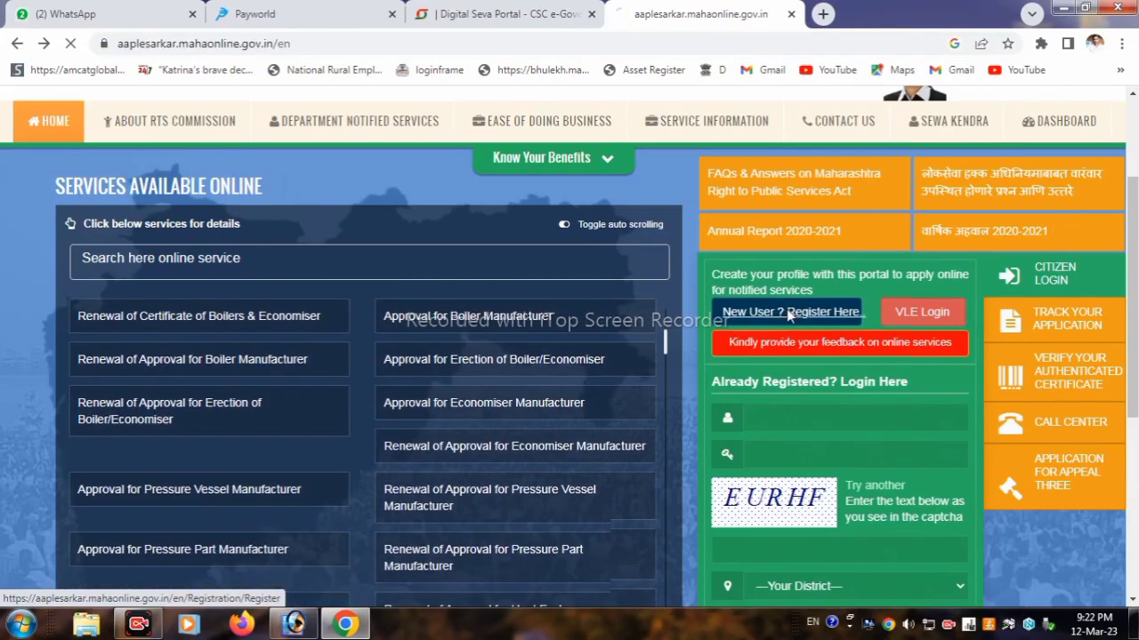
scroll(402, 392, down, 2)
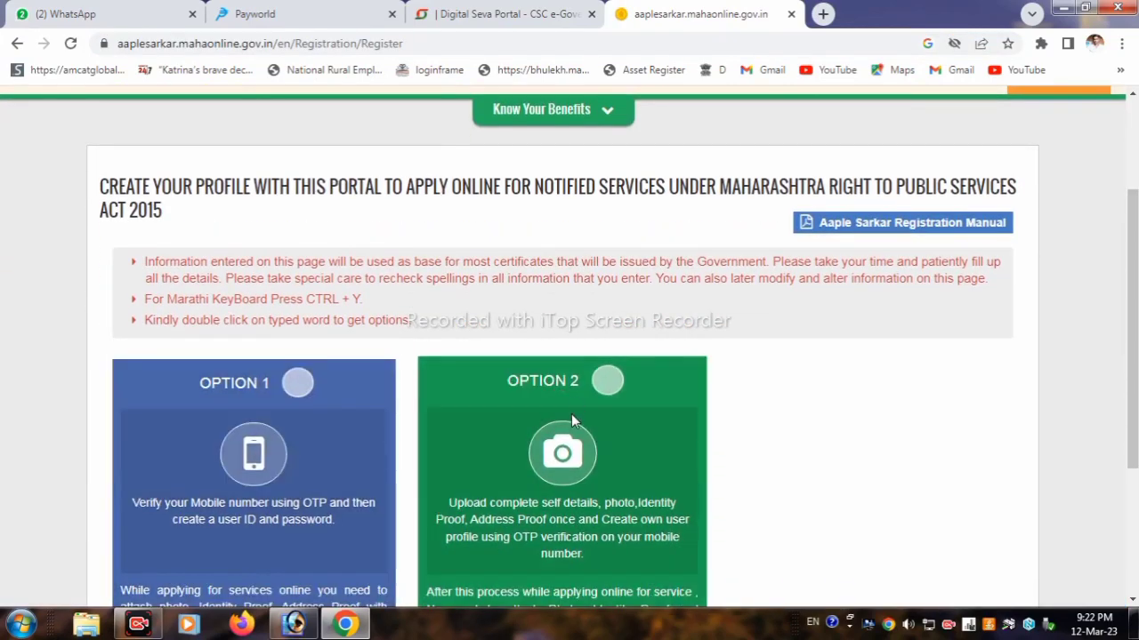
scroll(571, 413, down, 2)
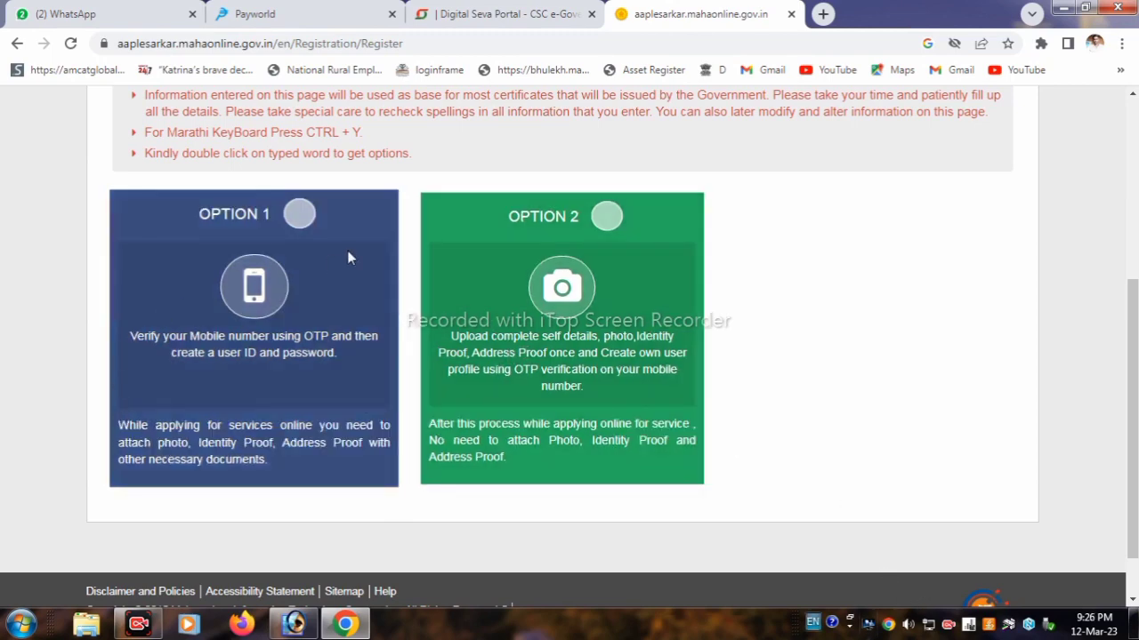
- Choose Option 1 with Washim district, enter the mobile number and send the OTP
click(348, 257)
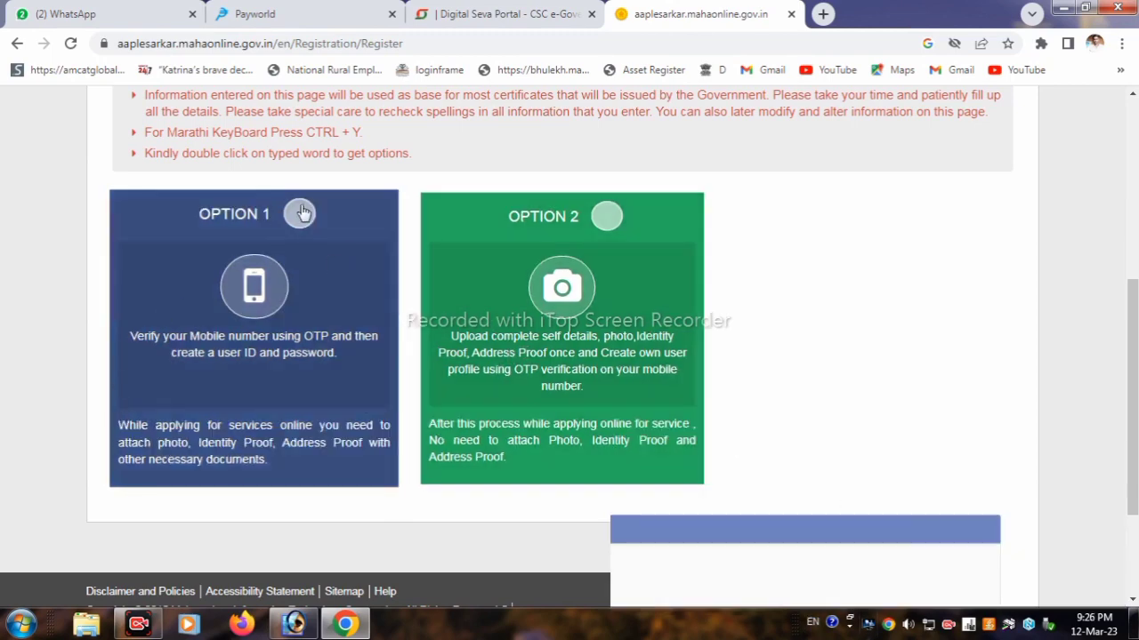
scroll(373, 367, down, 2)
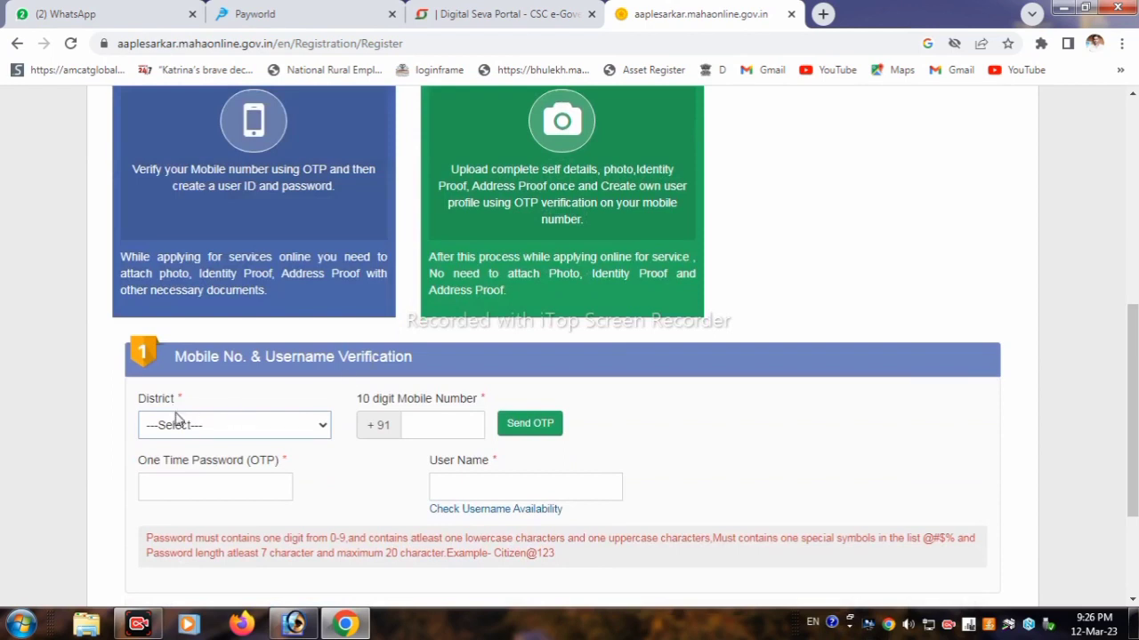
drag(177, 357, 483, 361)
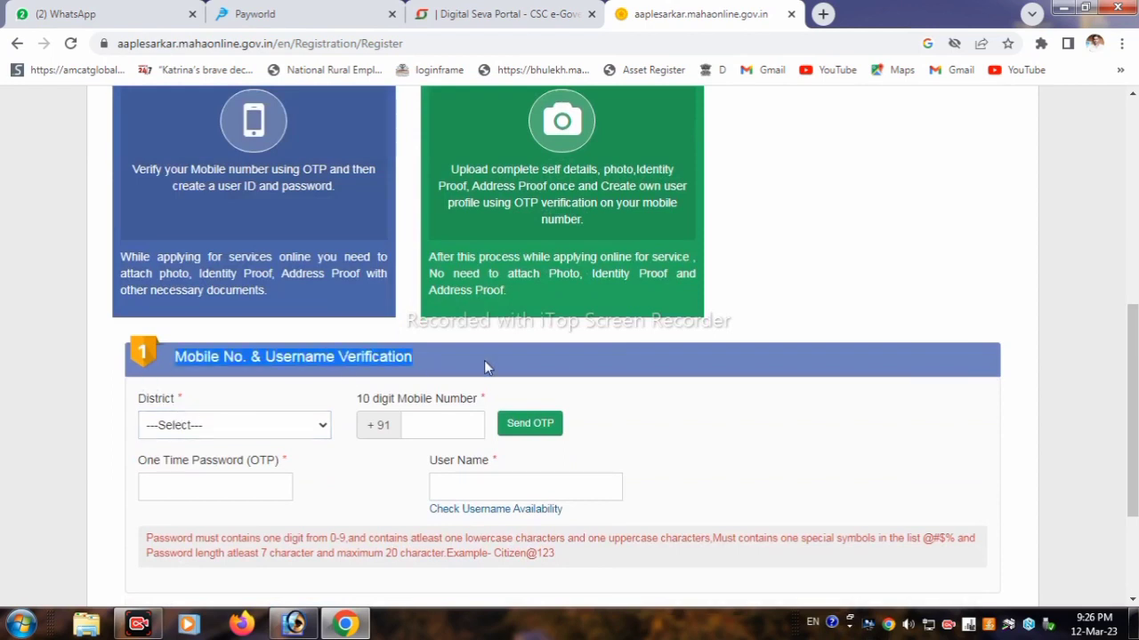
click(212, 430)
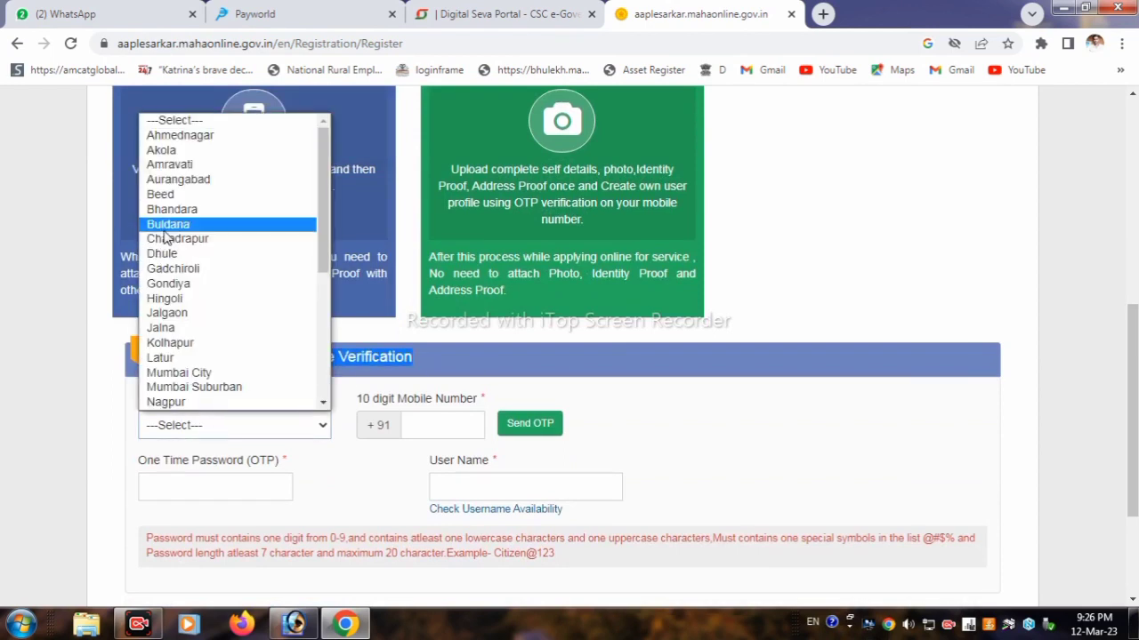
scroll(175, 235, down, 6)
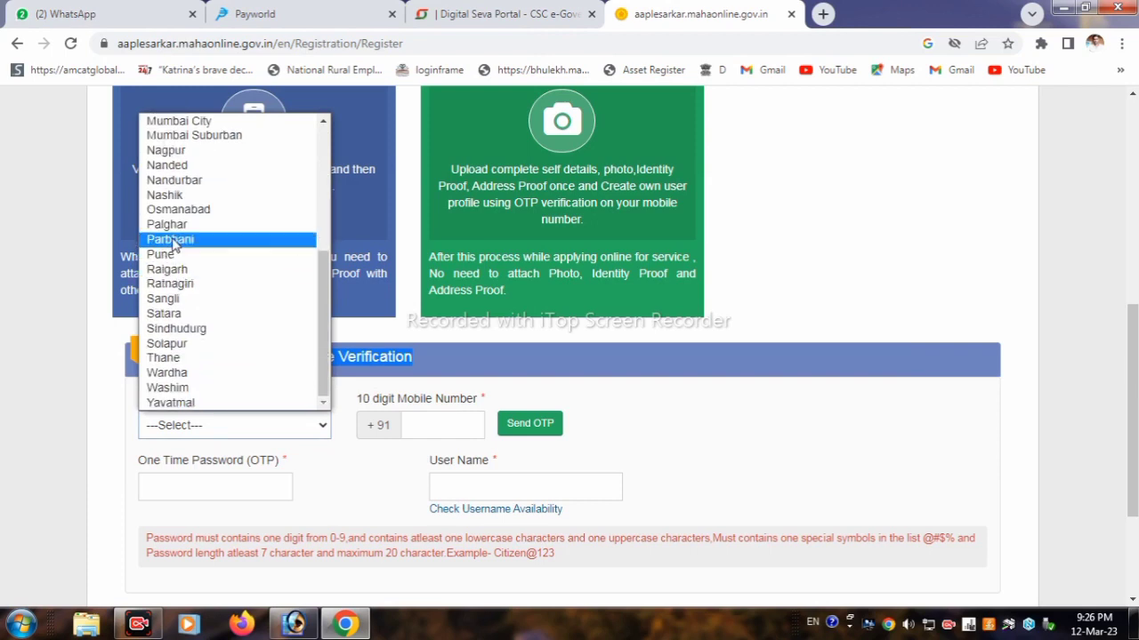
click(169, 388)
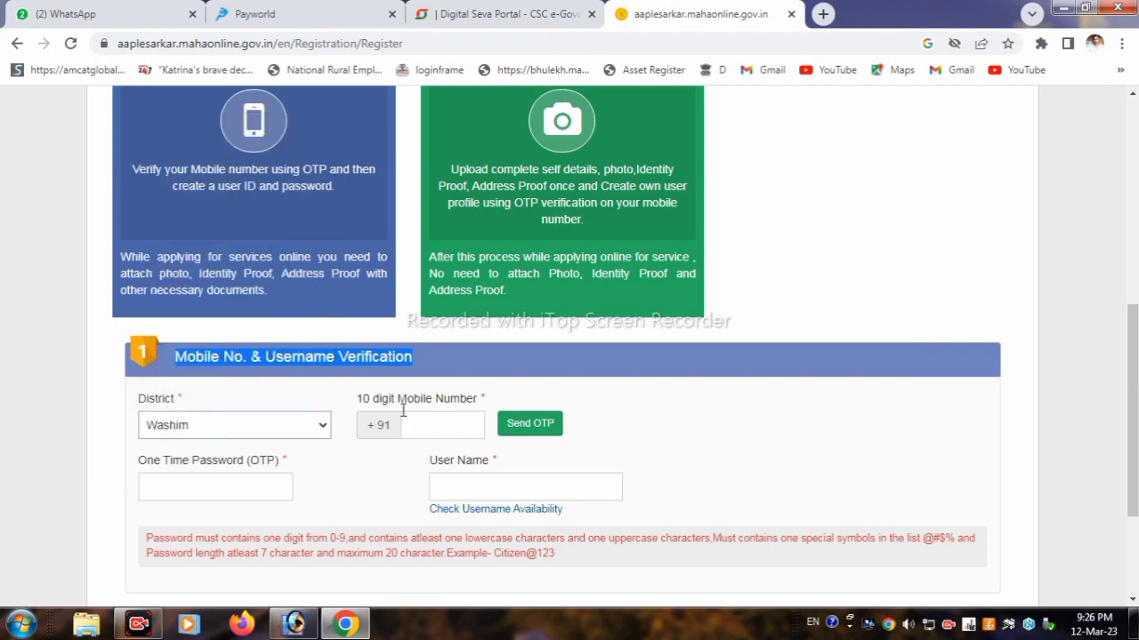
drag(365, 402, 469, 416)
click(462, 428)
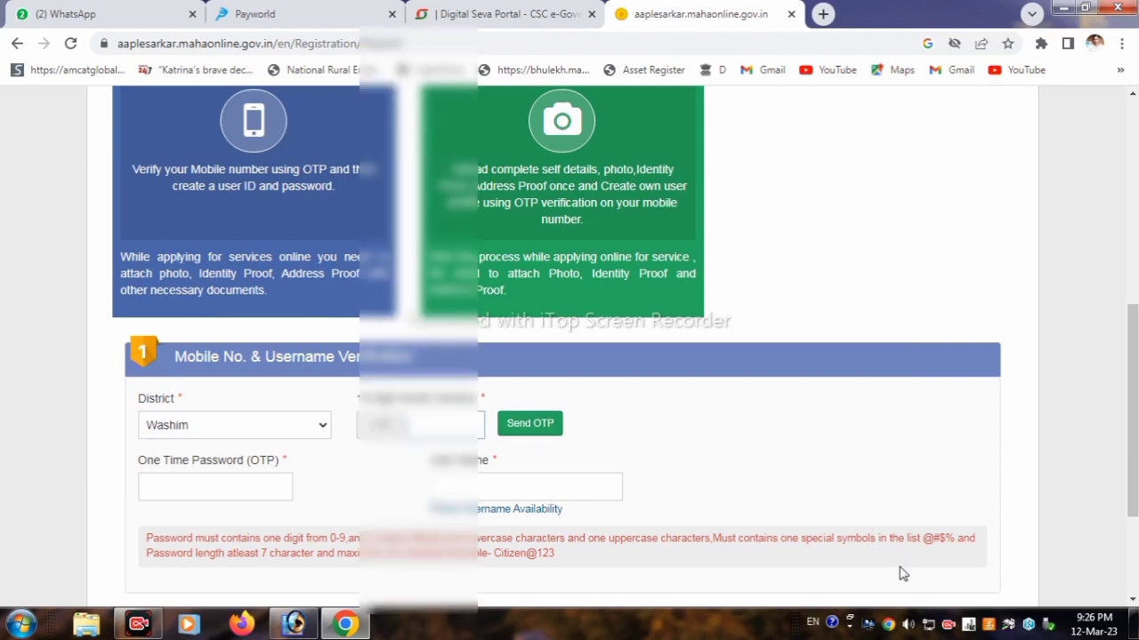
click(525, 425)
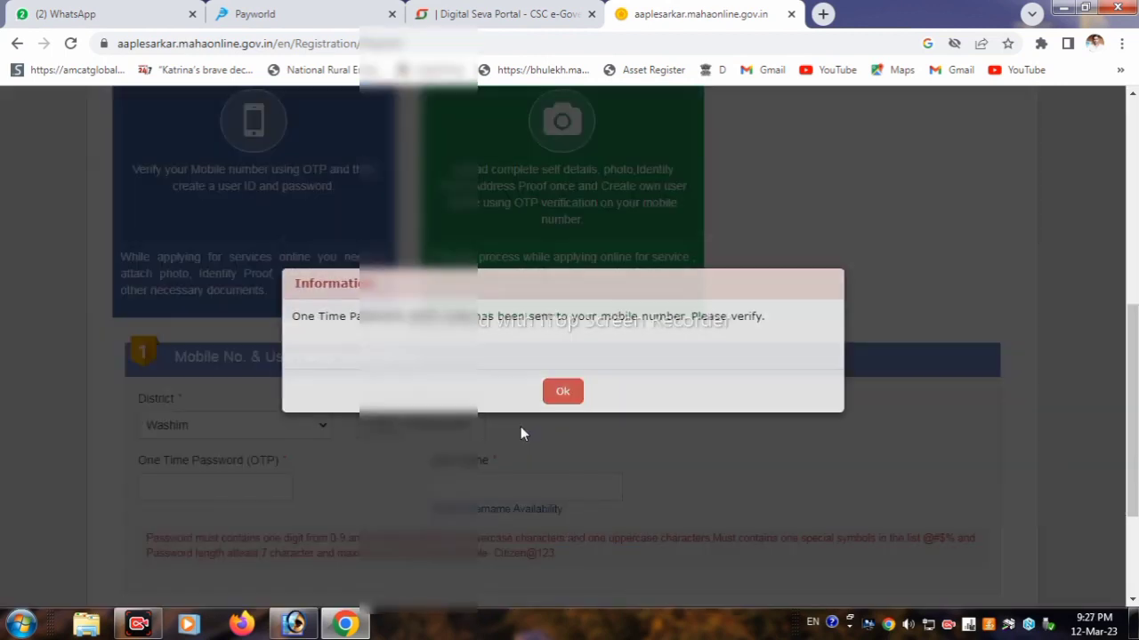
drag(293, 326, 798, 328)
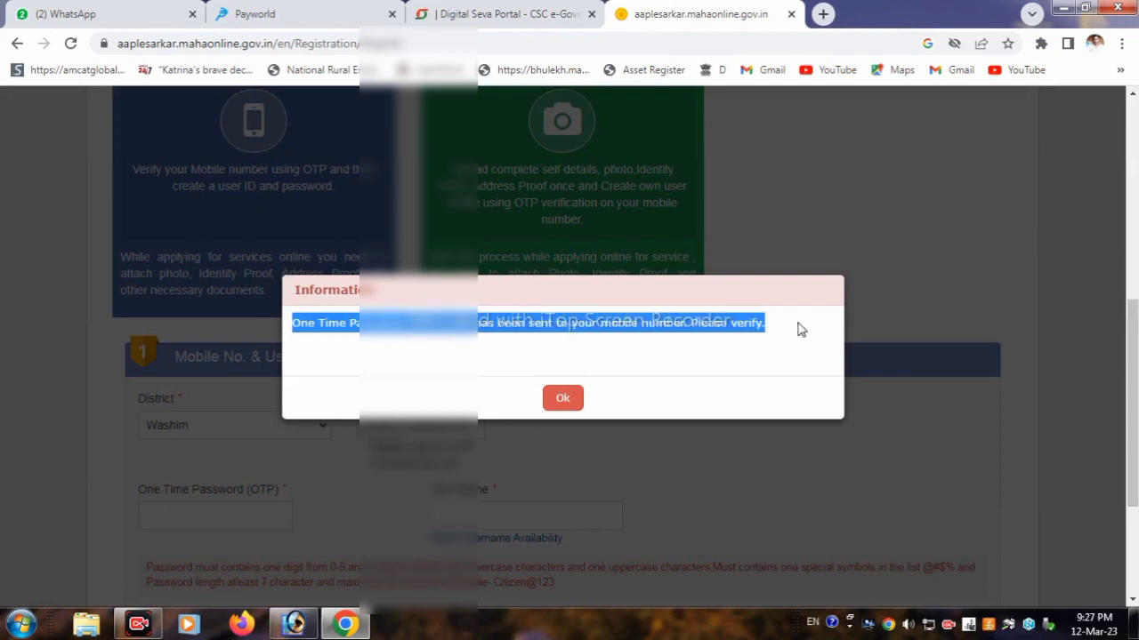
click(562, 400)
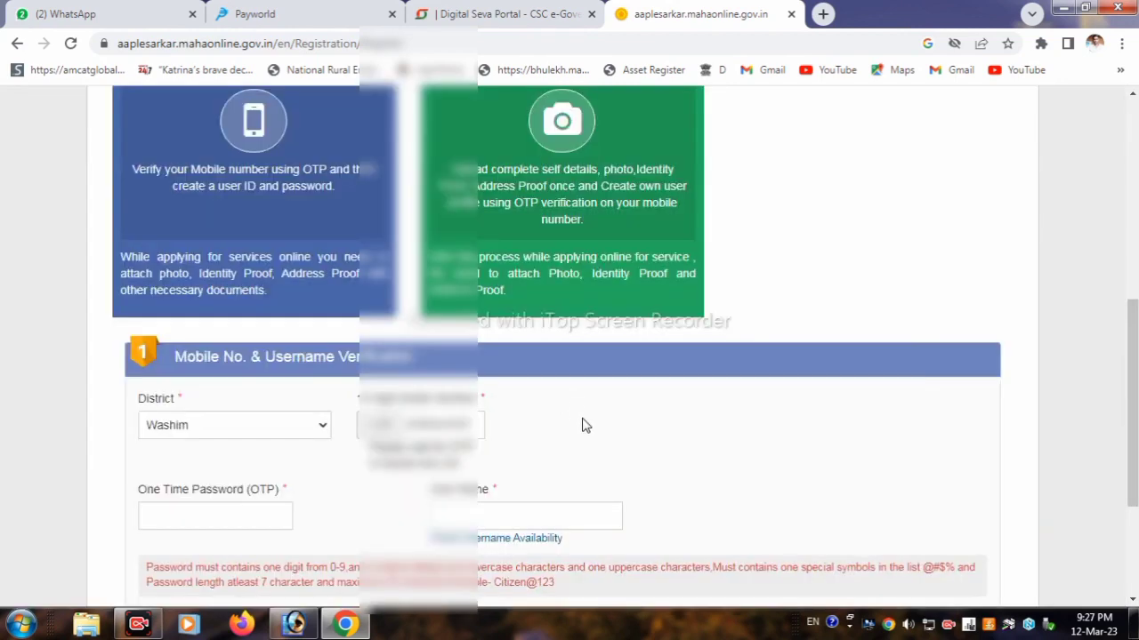
- Enter the received OTP, paste the chosen username and confirm it is available
scroll(582, 424, down, 1)
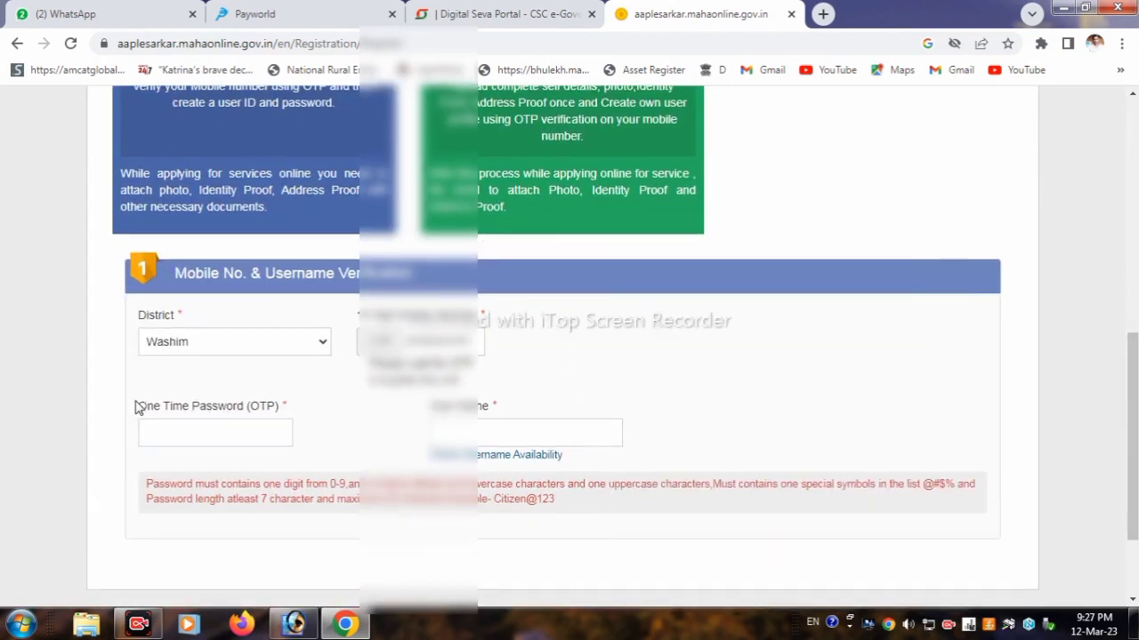
drag(134, 407, 152, 463)
click(184, 434)
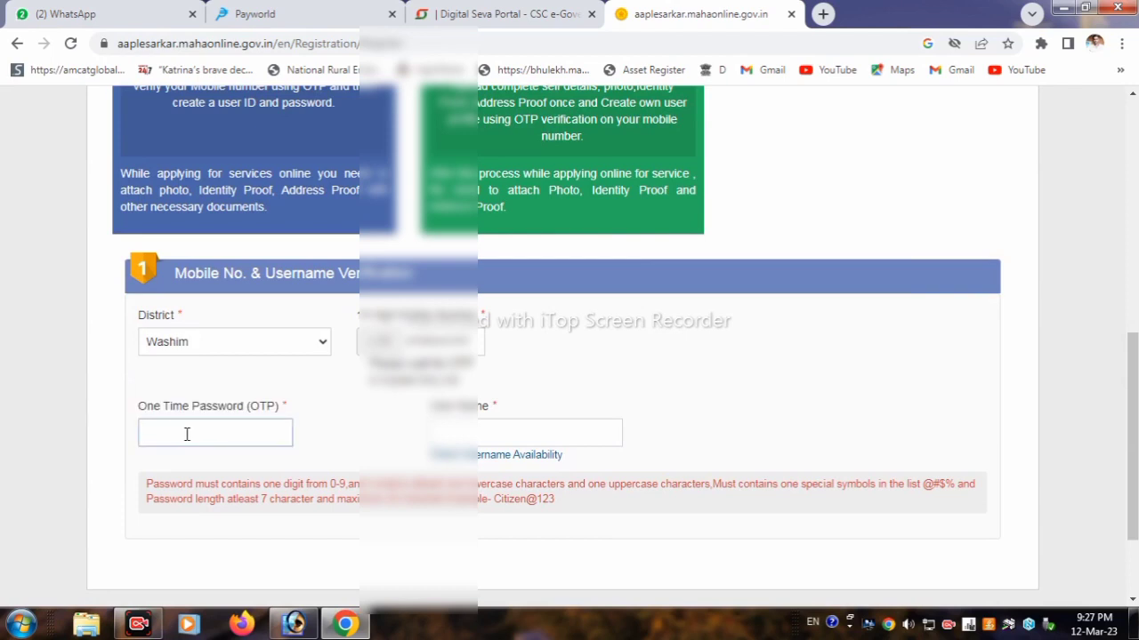
drag(428, 407, 496, 410)
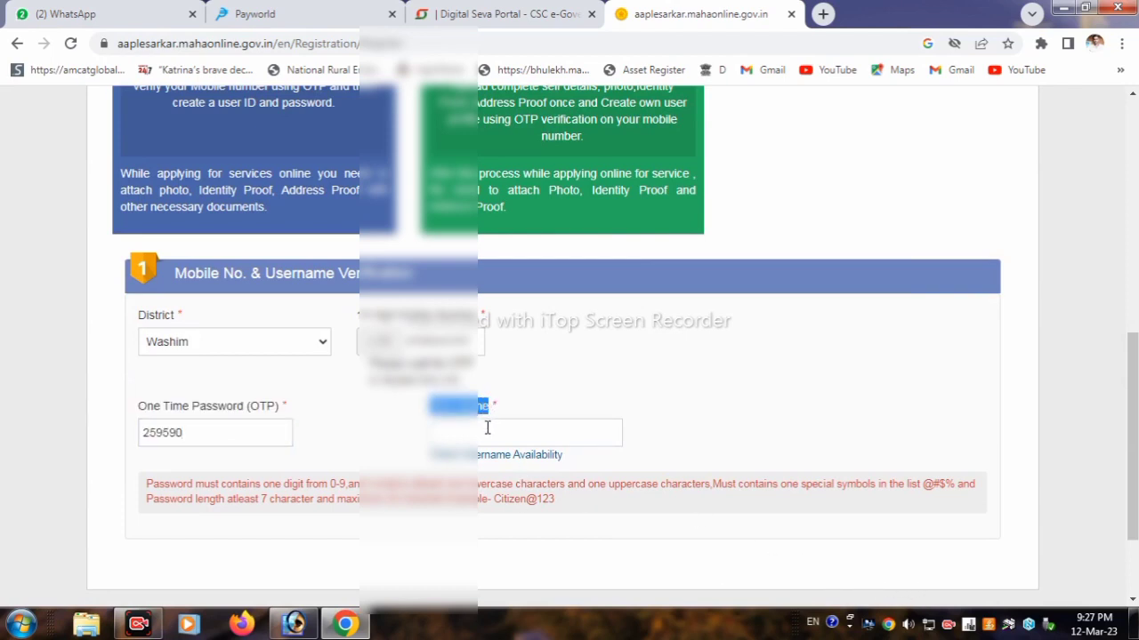
click(487, 429)
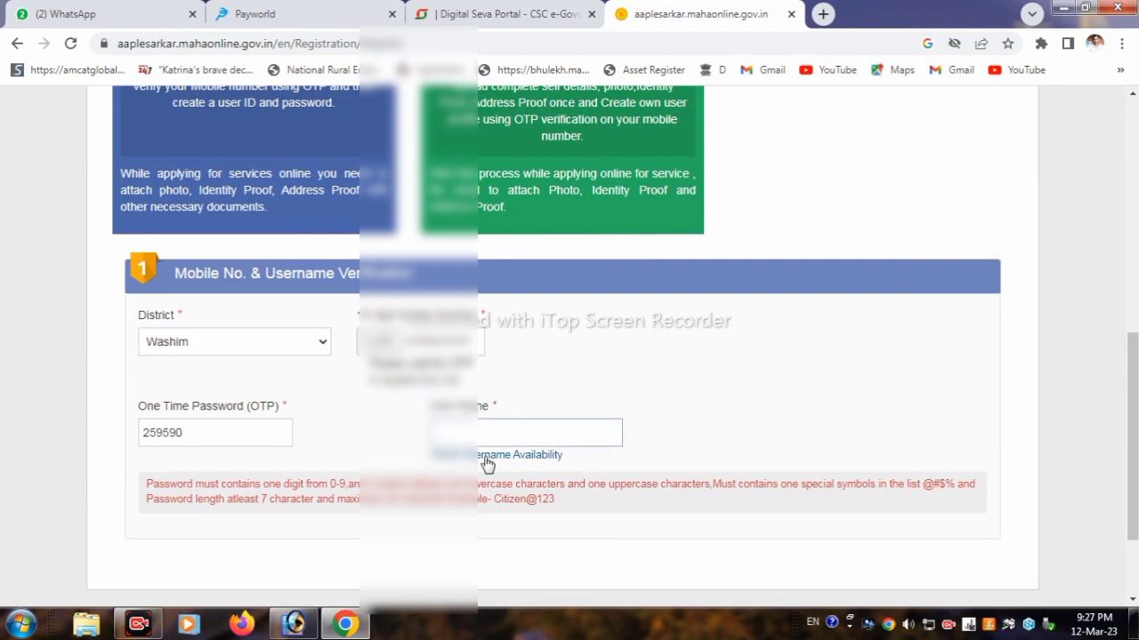
key(ctrl+v)
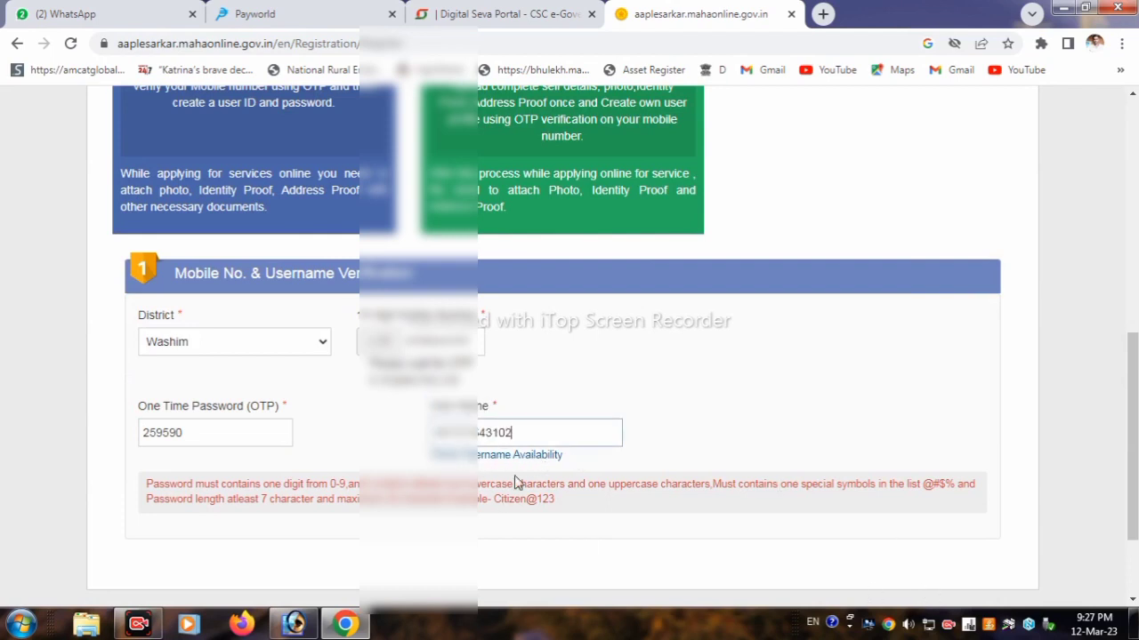
click(496, 459)
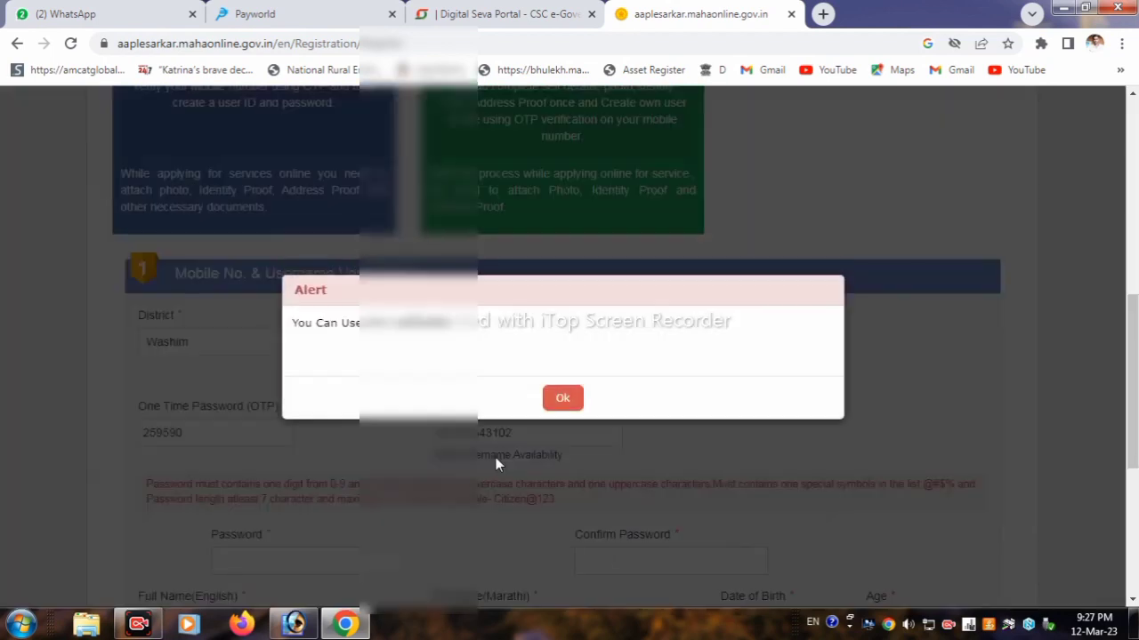
drag(456, 323, 298, 287)
- Enter the account password and the applicant's full name in English and Marathi
click(562, 405)
scroll(389, 427, down, 1)
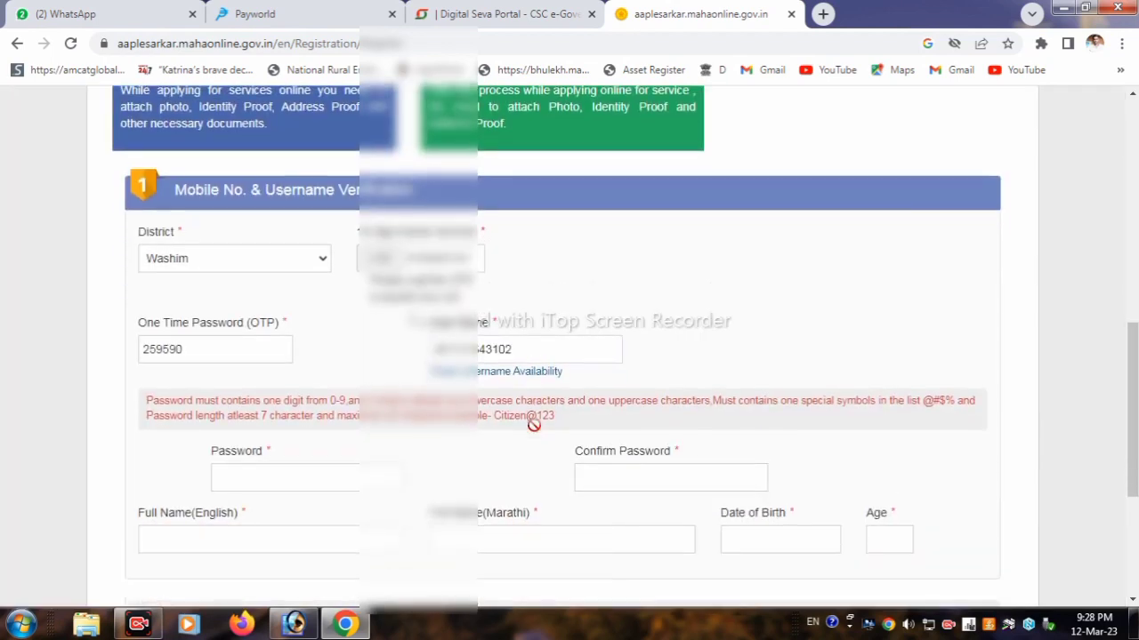
drag(140, 398, 617, 417)
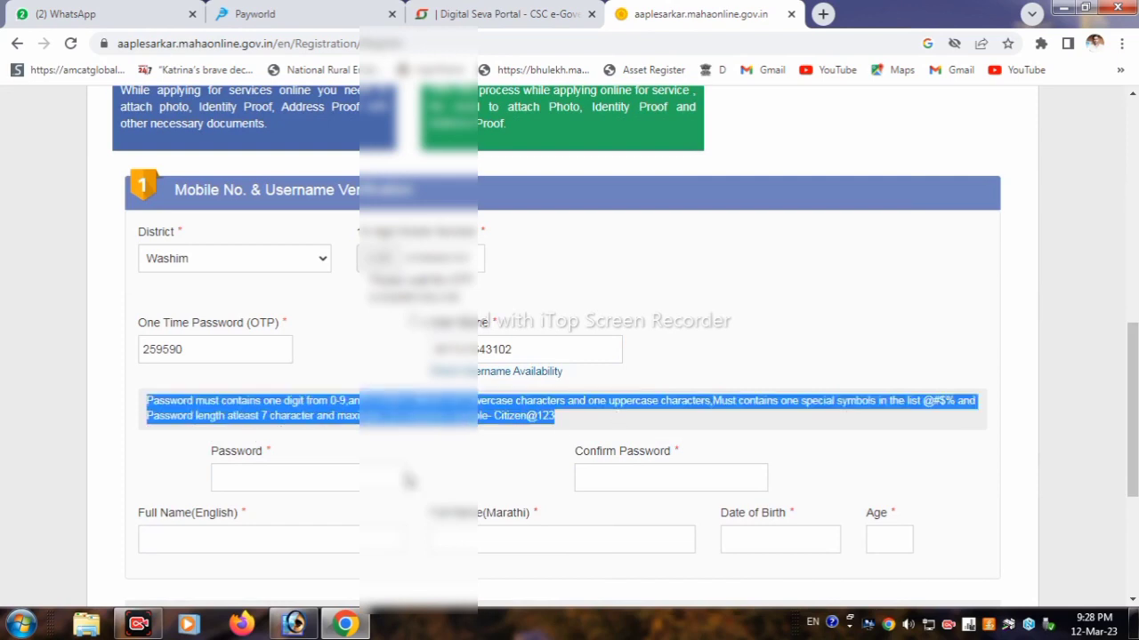
click(315, 476)
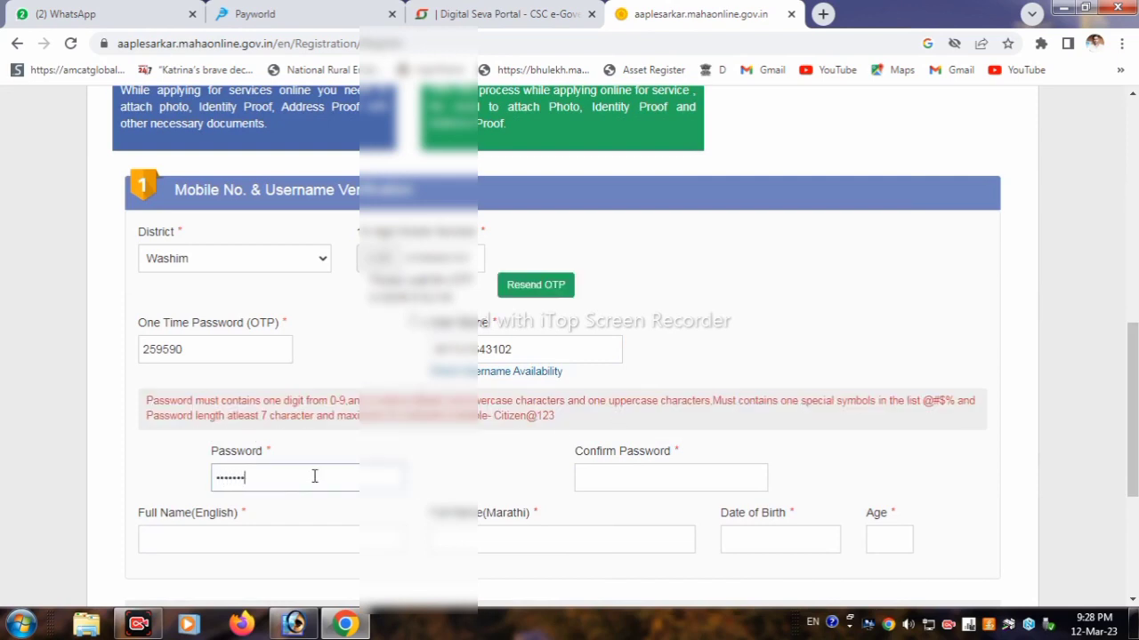
key(Tab)
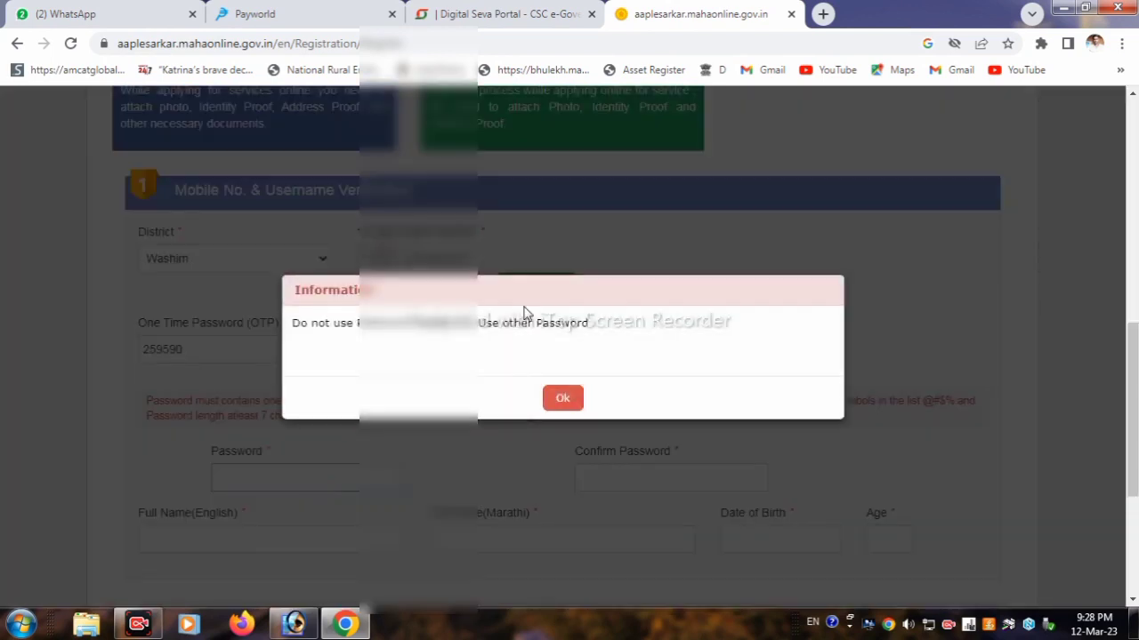
click(563, 399)
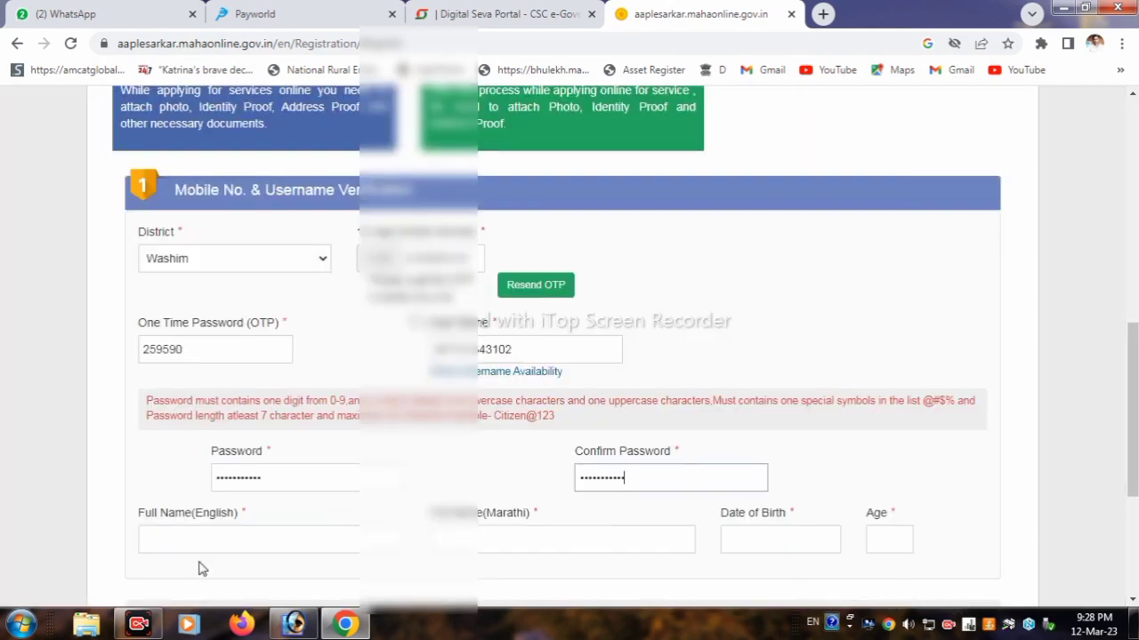
click(178, 537)
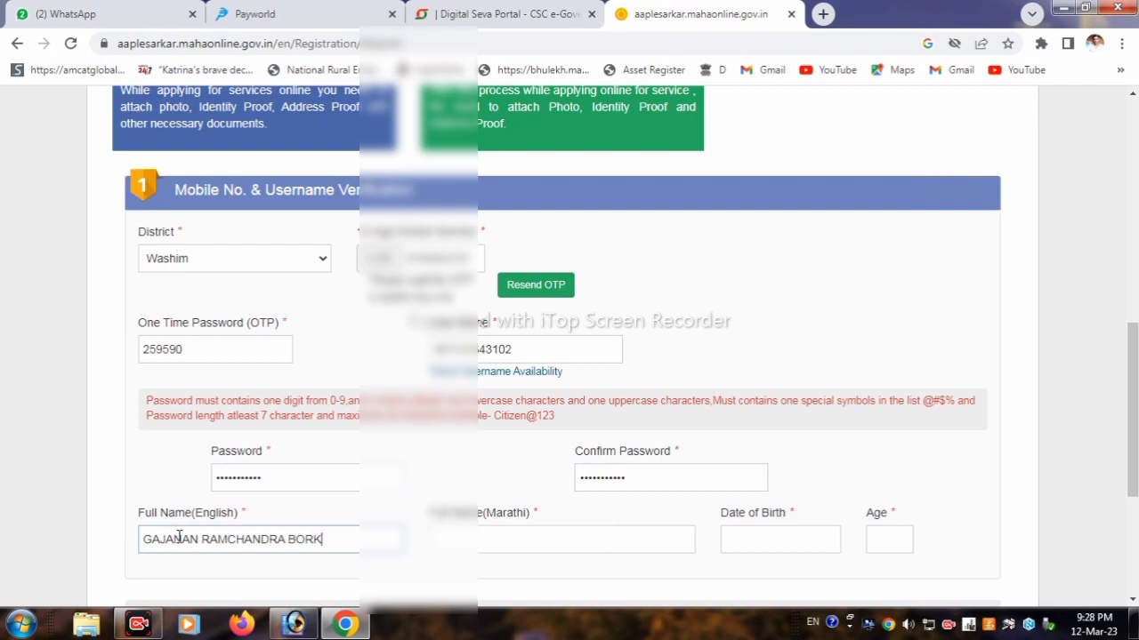
key(Tab)
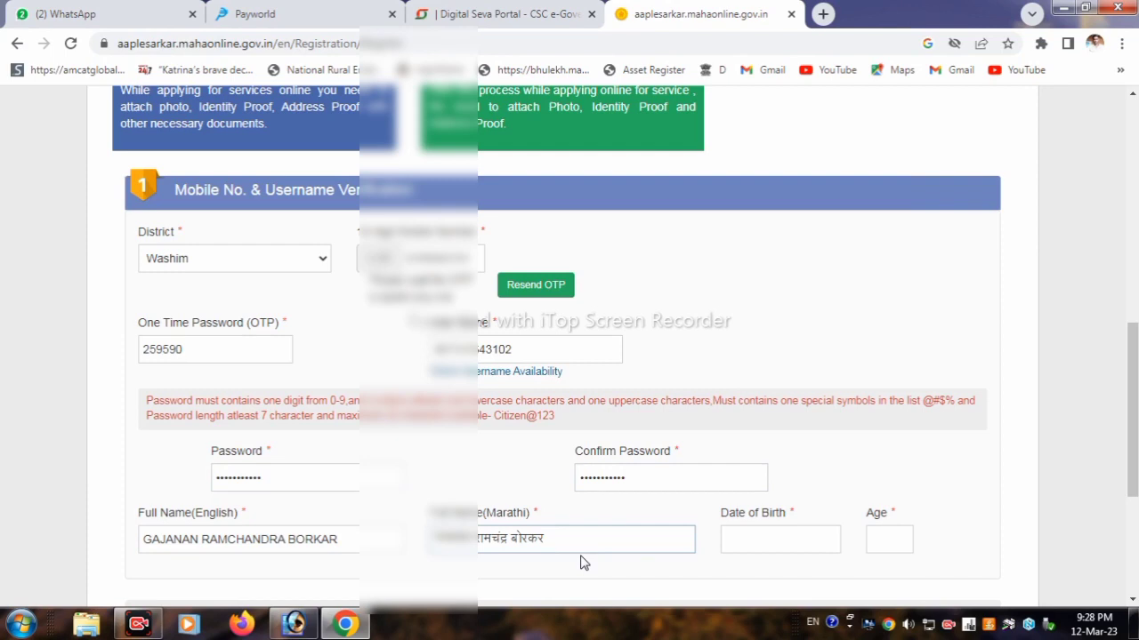
- Set the date of birth to 20/07/1996 in the calendar
click(786, 539)
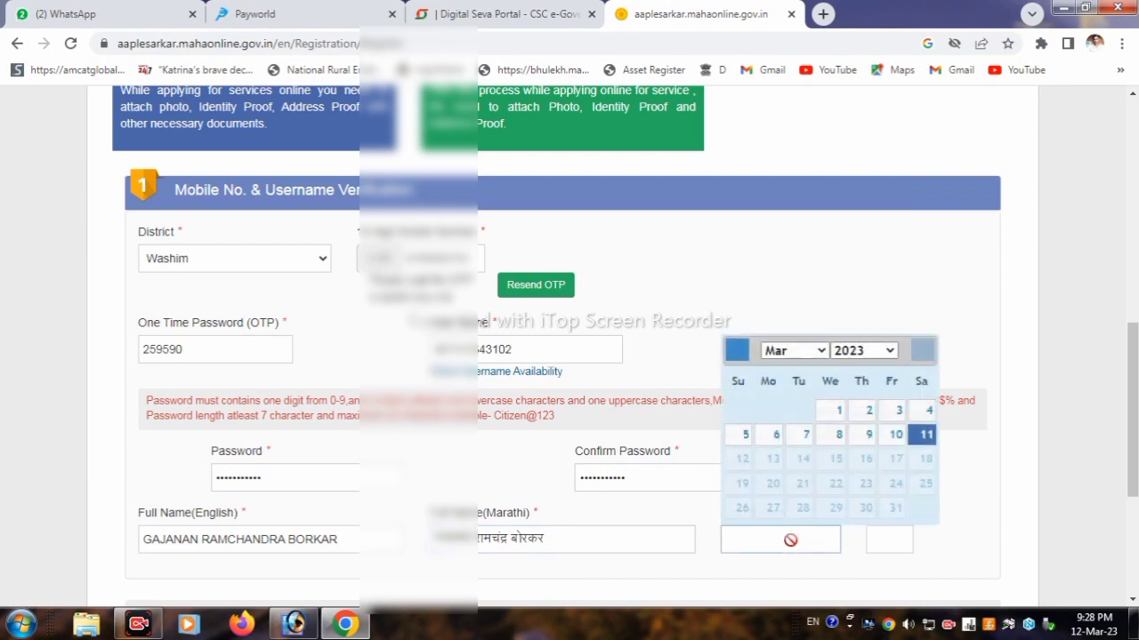
click(876, 354)
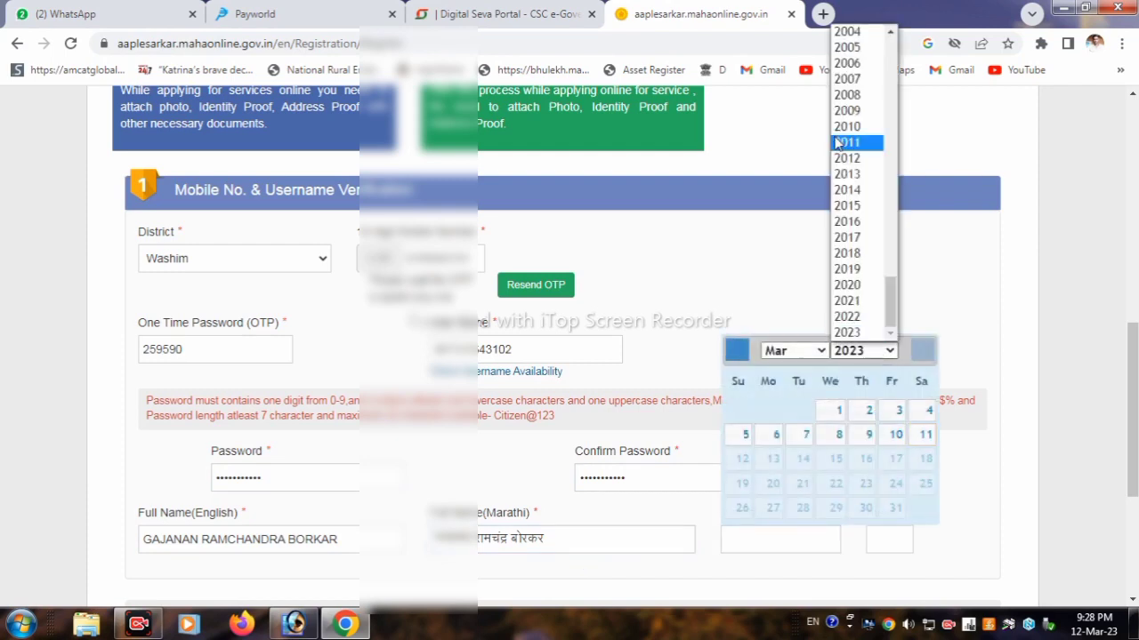
scroll(860, 111, up, 3)
click(859, 75)
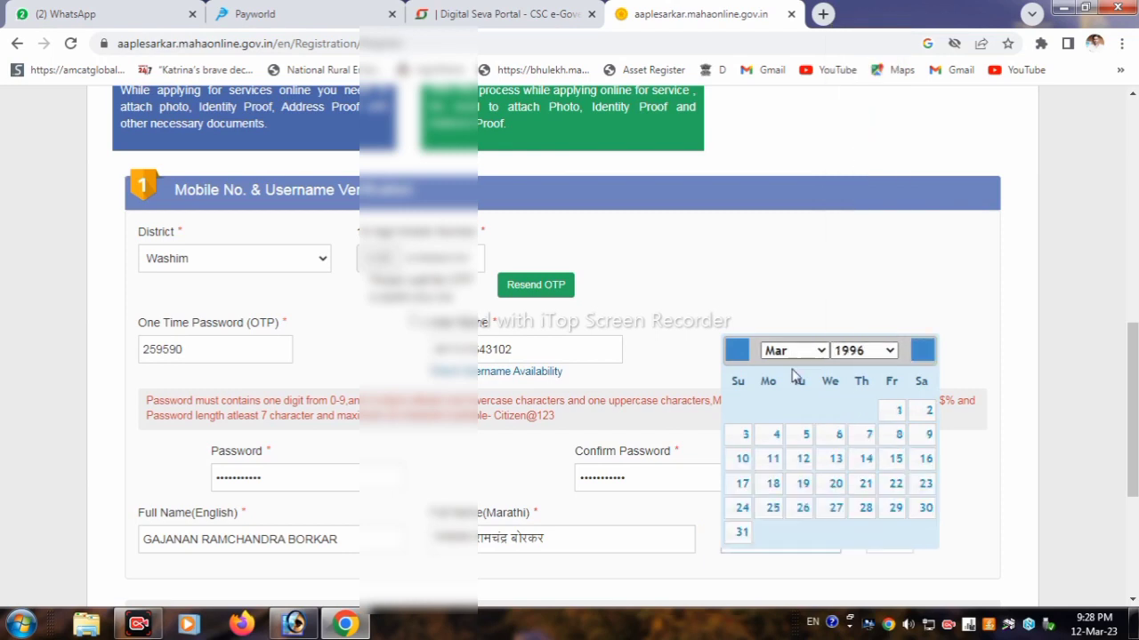
click(790, 354)
click(791, 467)
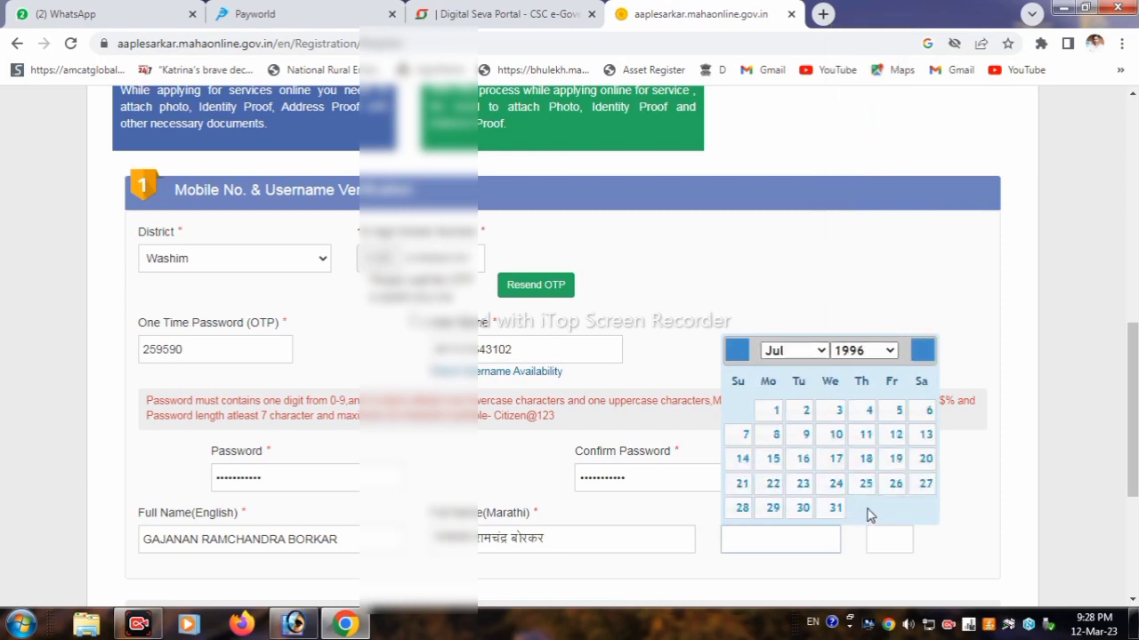
click(924, 459)
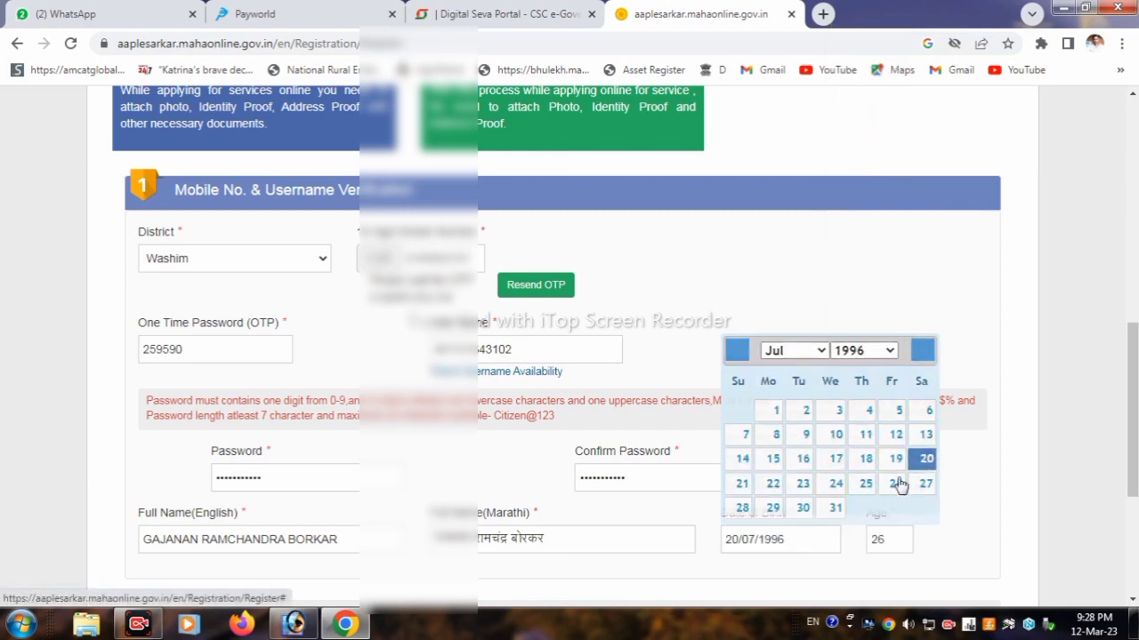
- Accept the declaration, register, and acknowledge the registration confirmation
scroll(878, 527, down, 1)
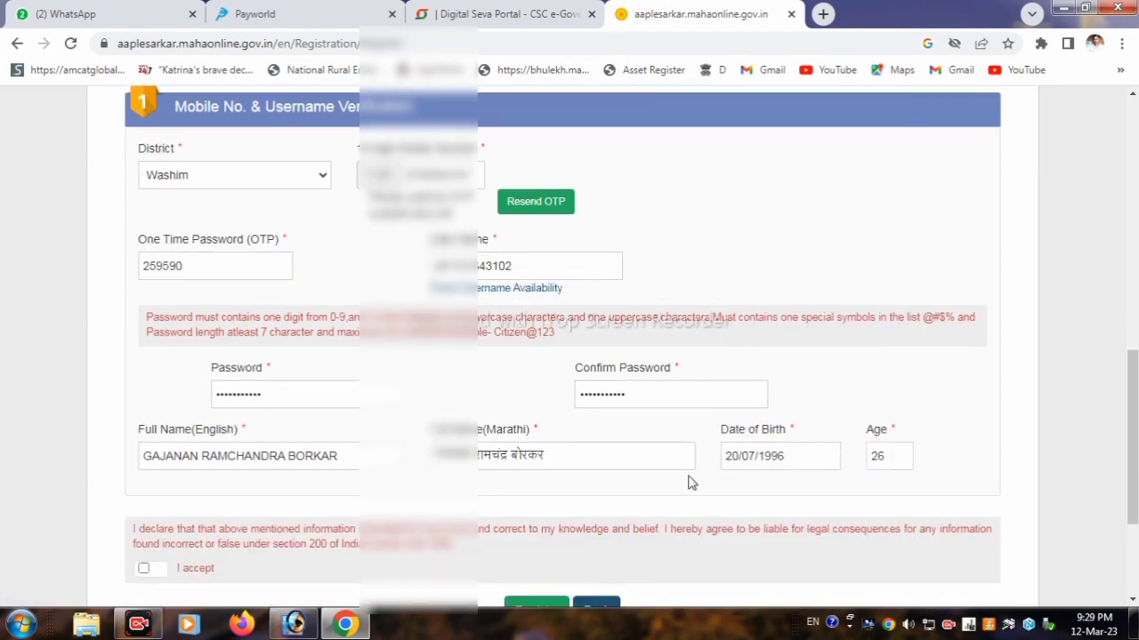
click(143, 569)
scroll(472, 552, down, 1)
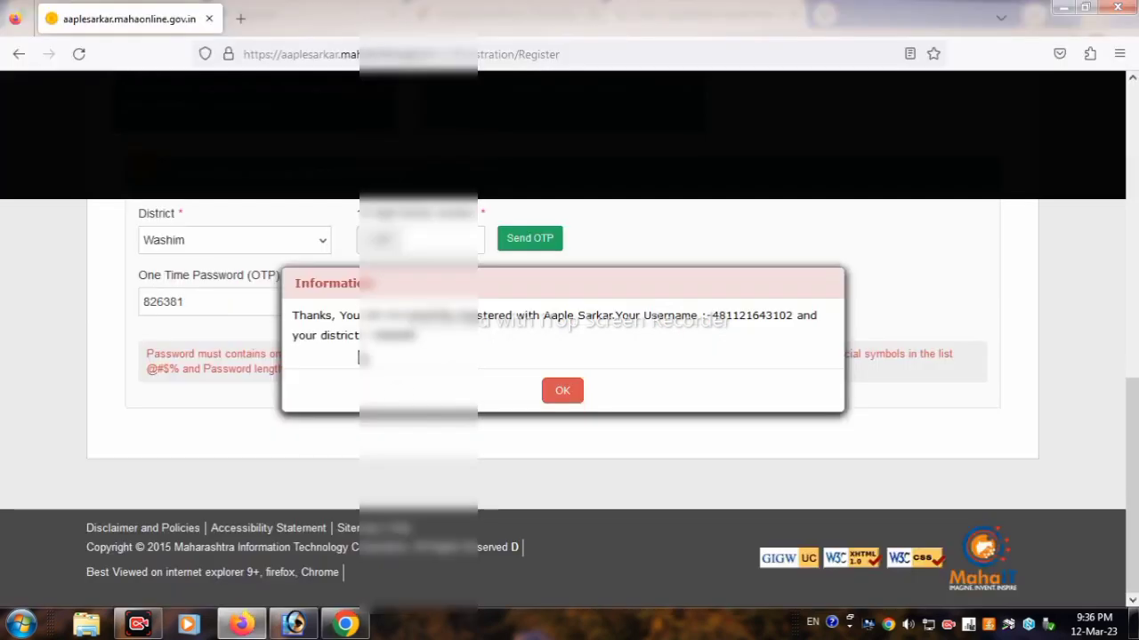
drag(292, 313, 415, 341)
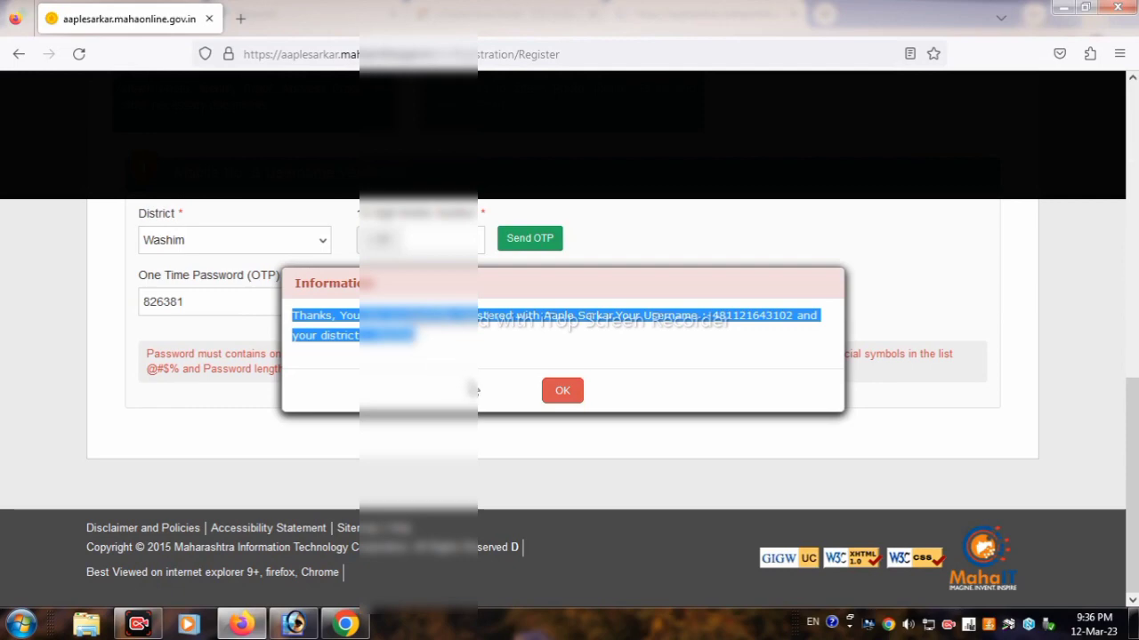
click(562, 398)
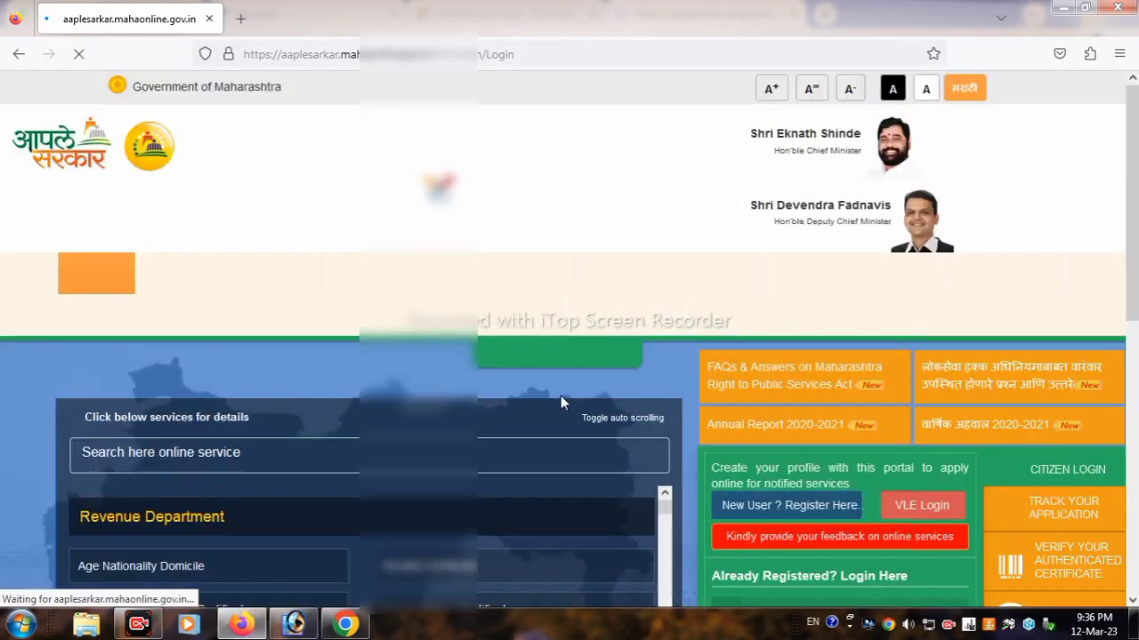
- Log in with the new user ID, password and captcha, choosing Washim as district
scroll(561, 403, down, 2)
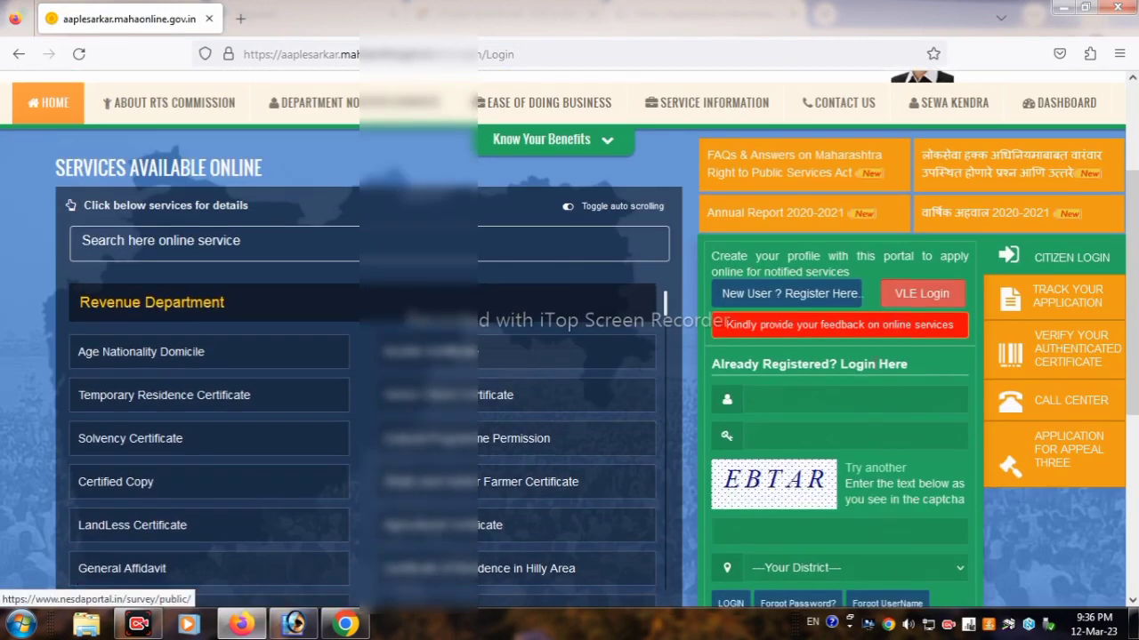
click(792, 401)
click(759, 437)
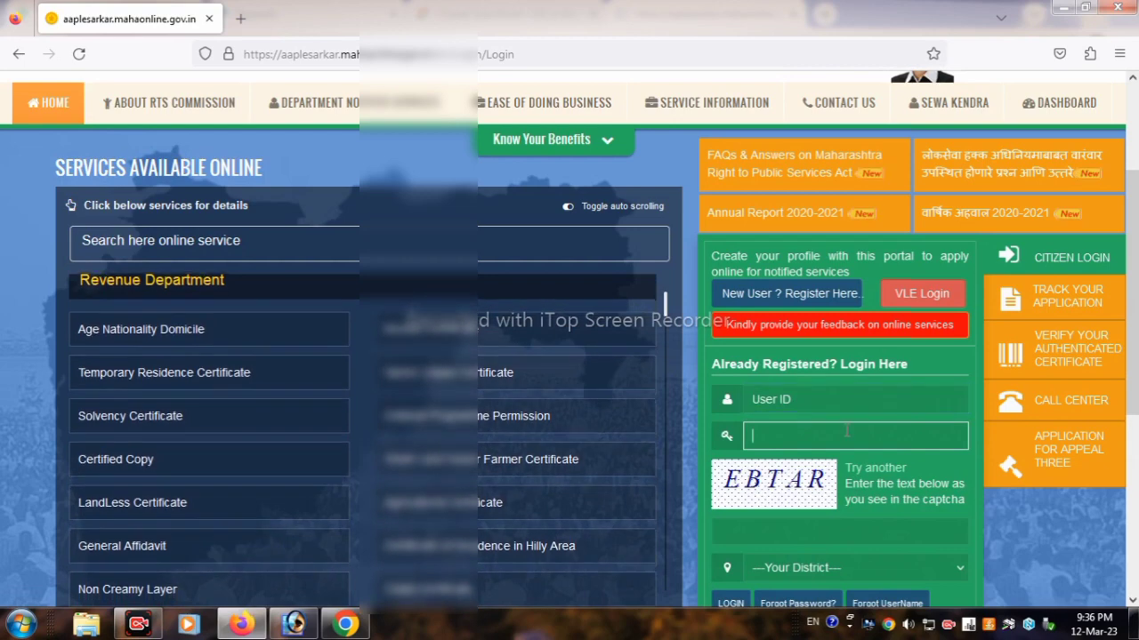
scroll(759, 440, down, 1)
text(********)
key(Tab)
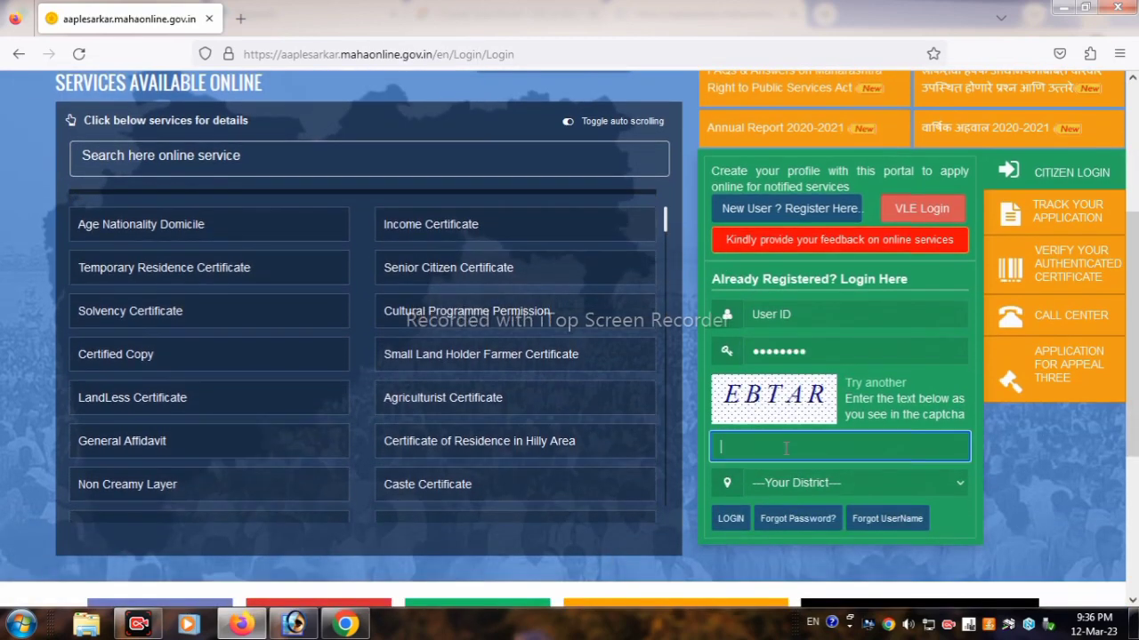
key(Tab)
click(787, 487)
scroll(773, 369, down, 5)
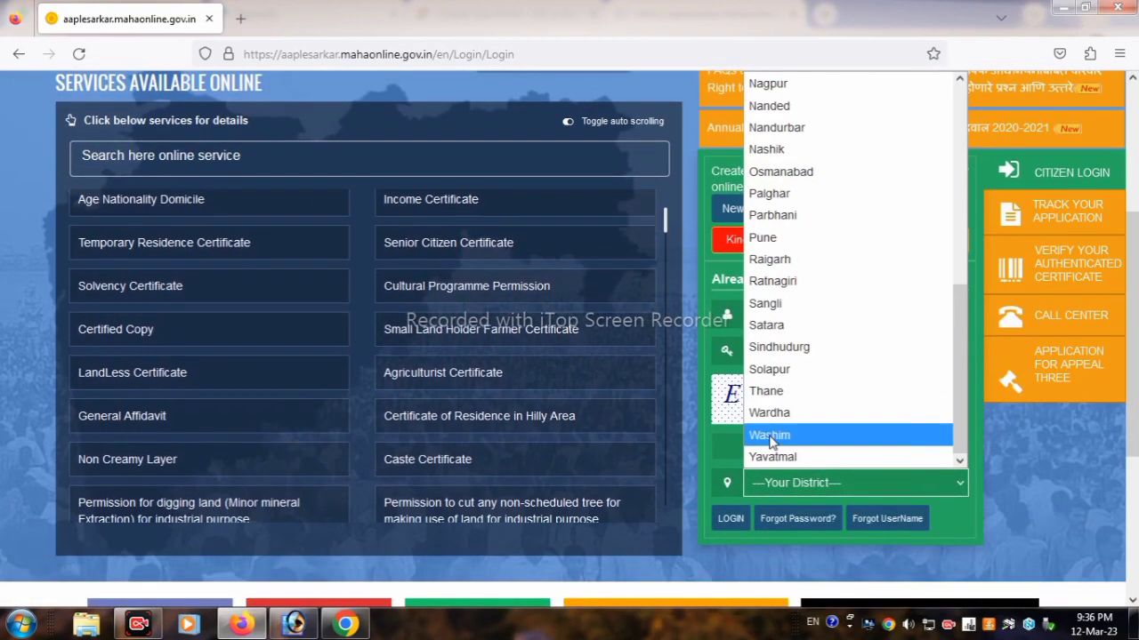
click(771, 435)
scroll(772, 436, down, 1)
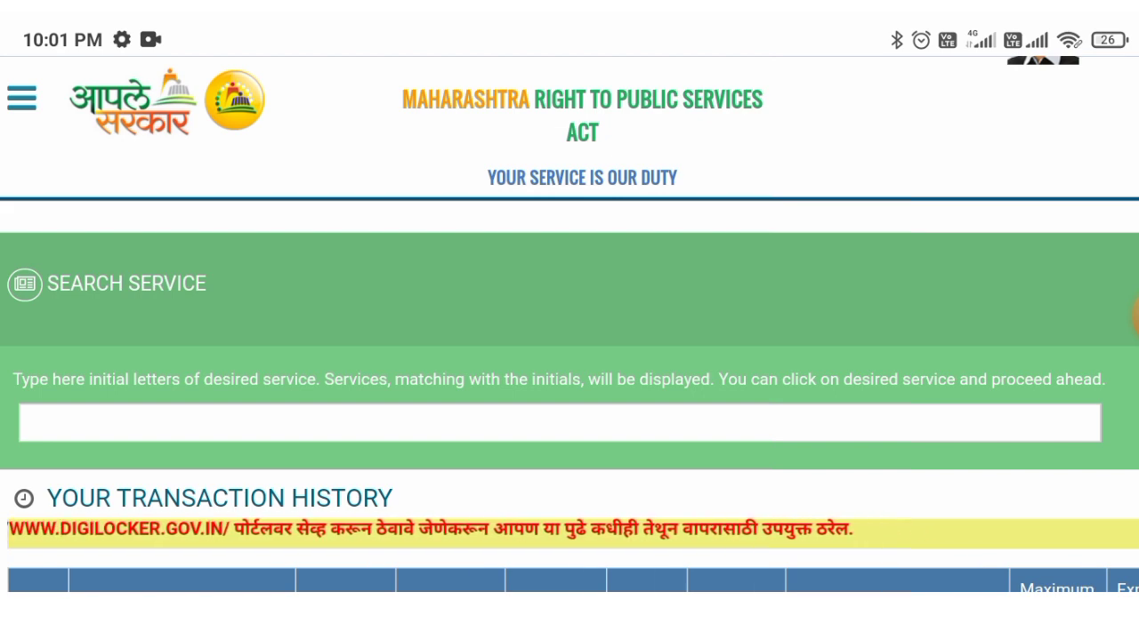
- Show the government departments list (Finance, Forest, Home, Law and Judiciary) from the hamburger menu
scroll(570, 267, down, 2)
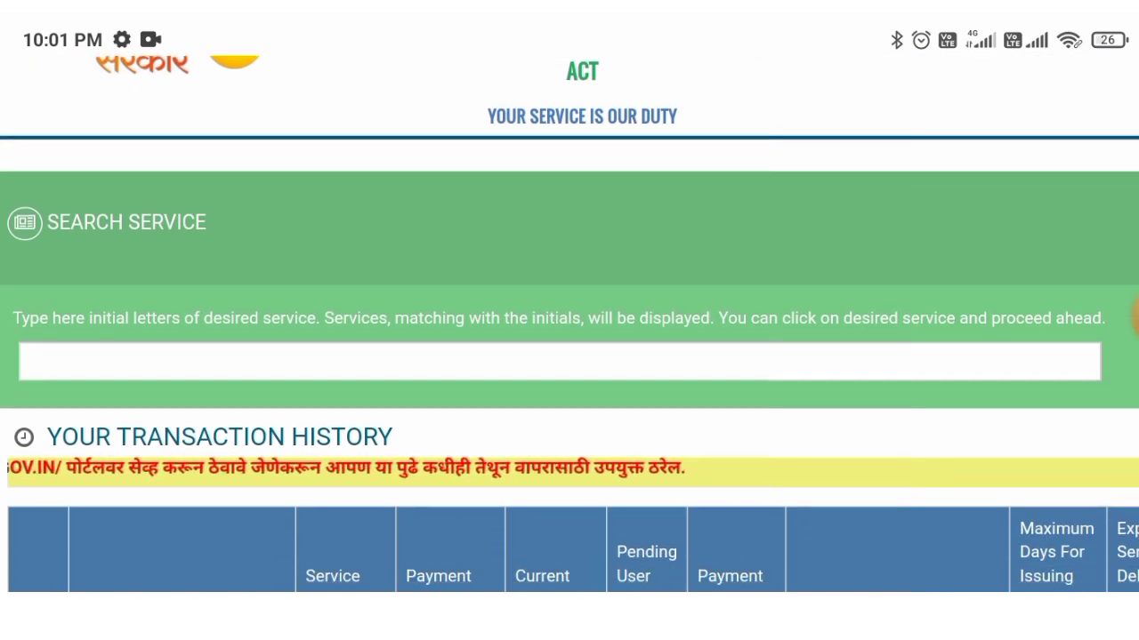
scroll(570, 267, up, 2)
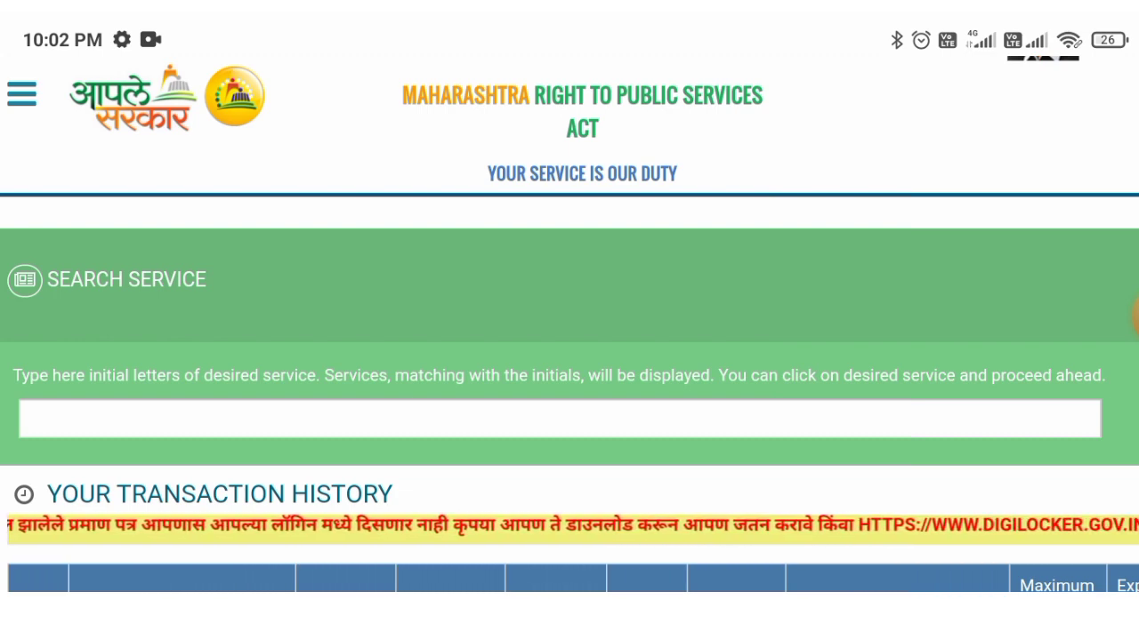
click(1126, 315)
click(1044, 359)
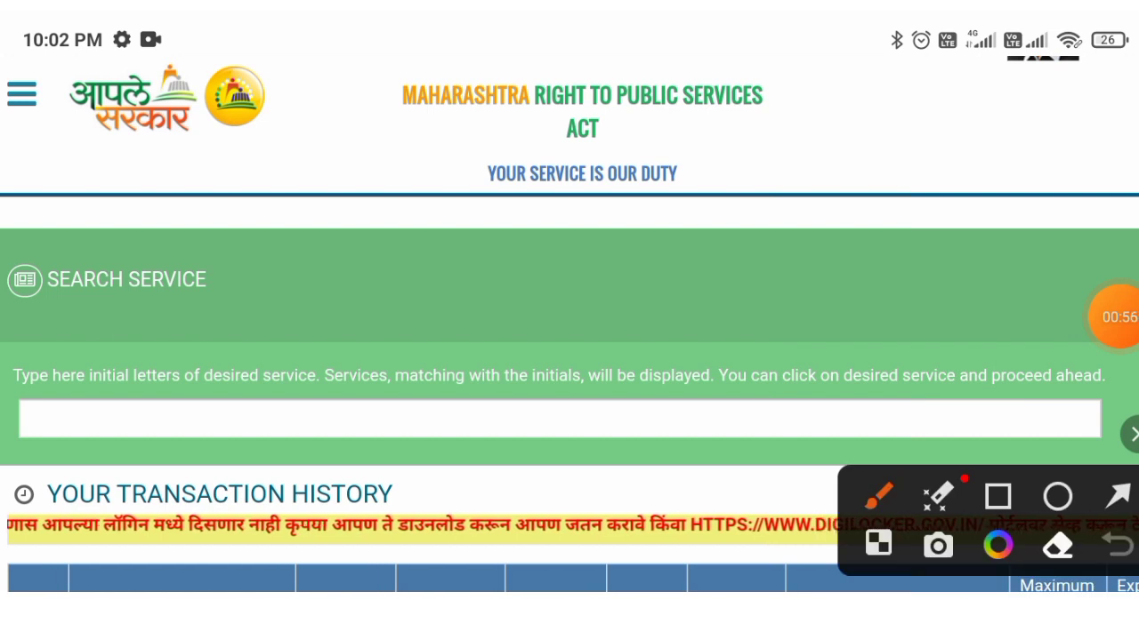
mouse_move(2, 101)
mouse_down()
mouse_move(16, 114)
mouse_move(68, 44)
mouse_up()
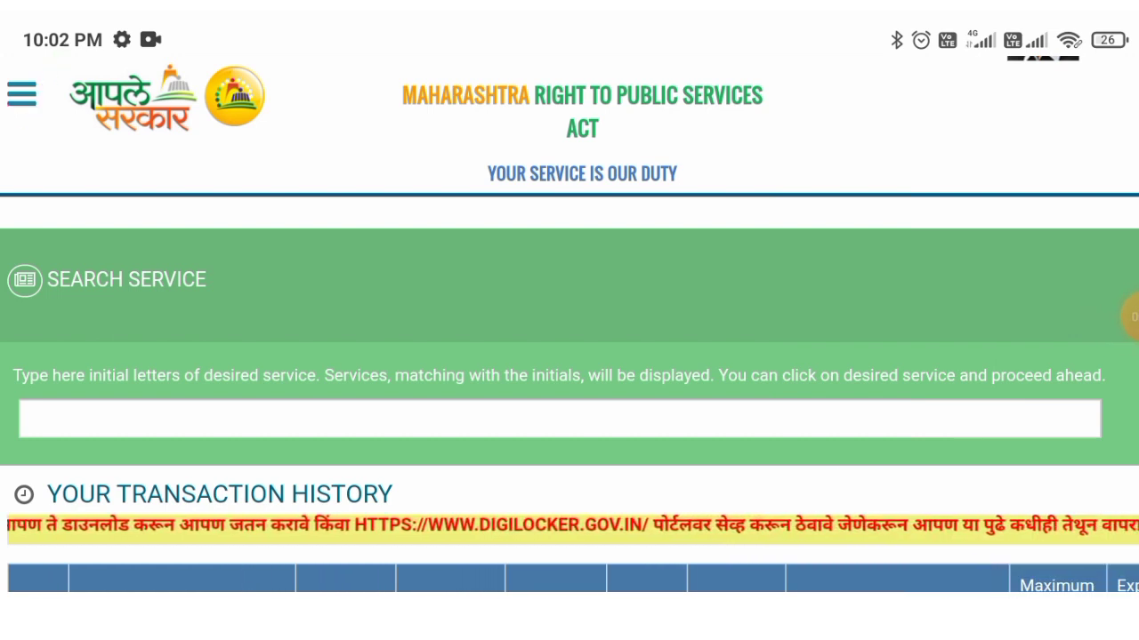
click(21, 93)
- Select Revenue Department, Revenue Services and Non Creamy Layer, then proceed to the revenue site
scroll(569, 401, down, 3)
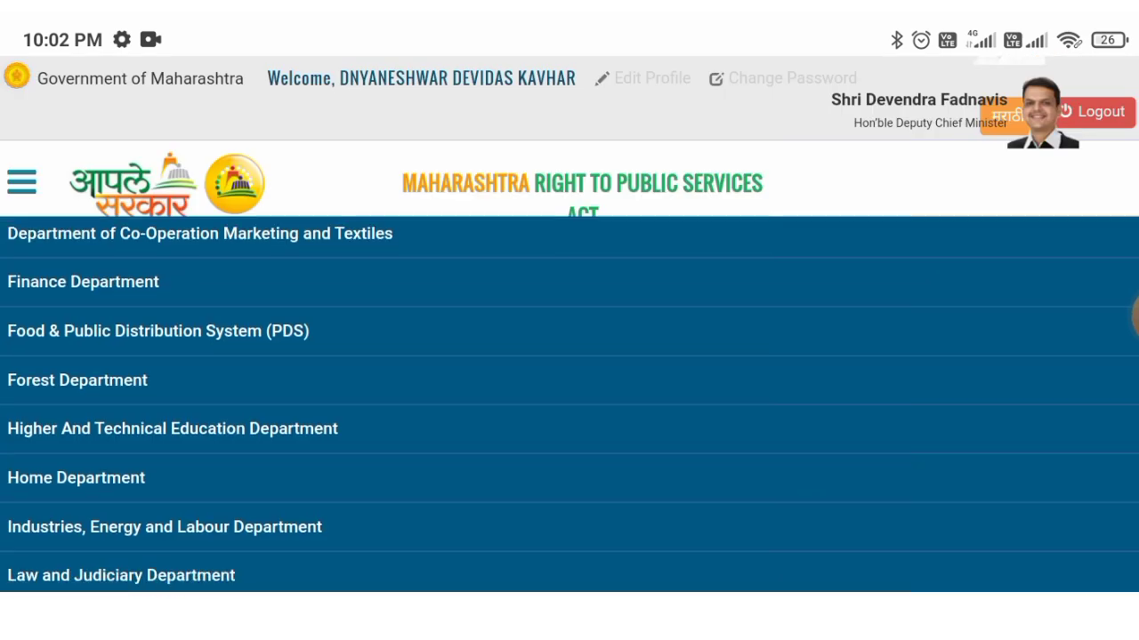
scroll(569, 356, down, 5)
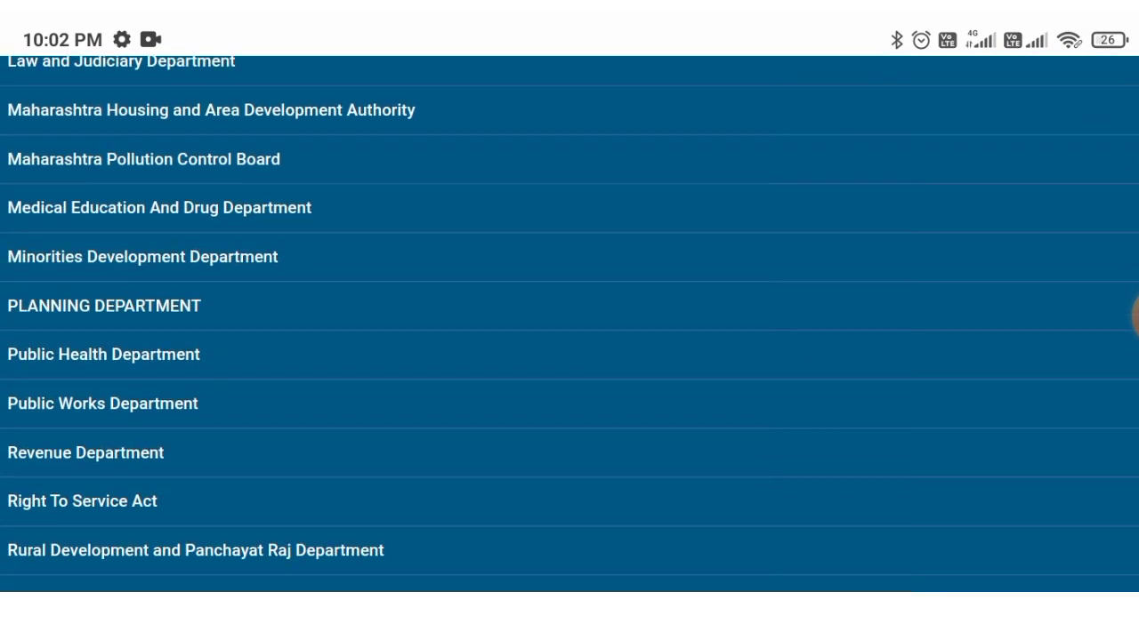
click(85, 453)
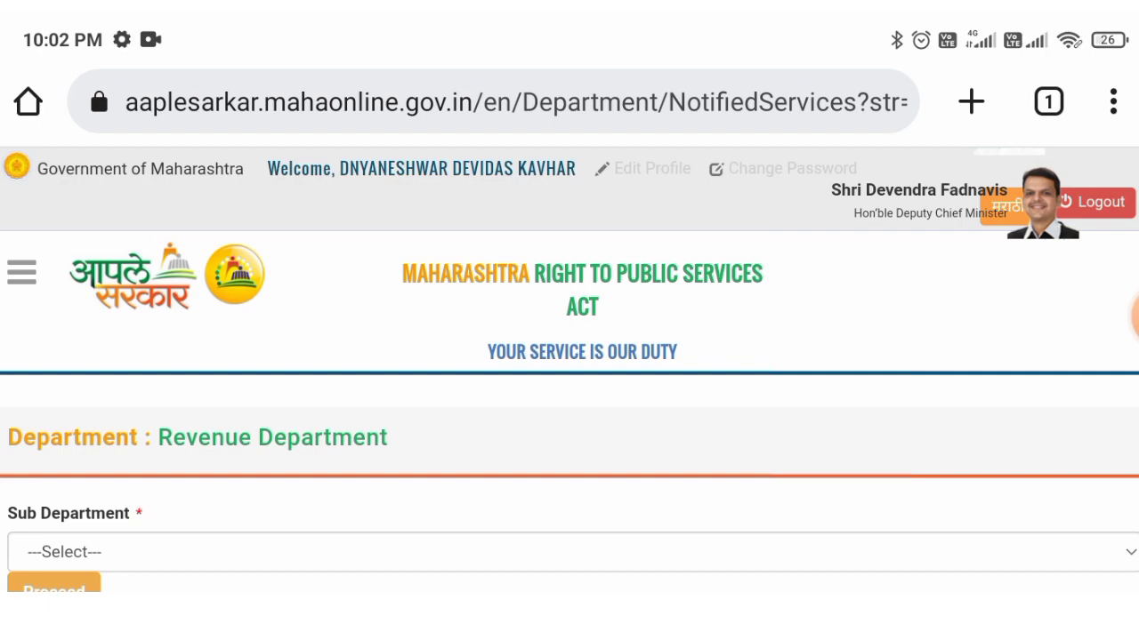
scroll(570, 369, down, 2)
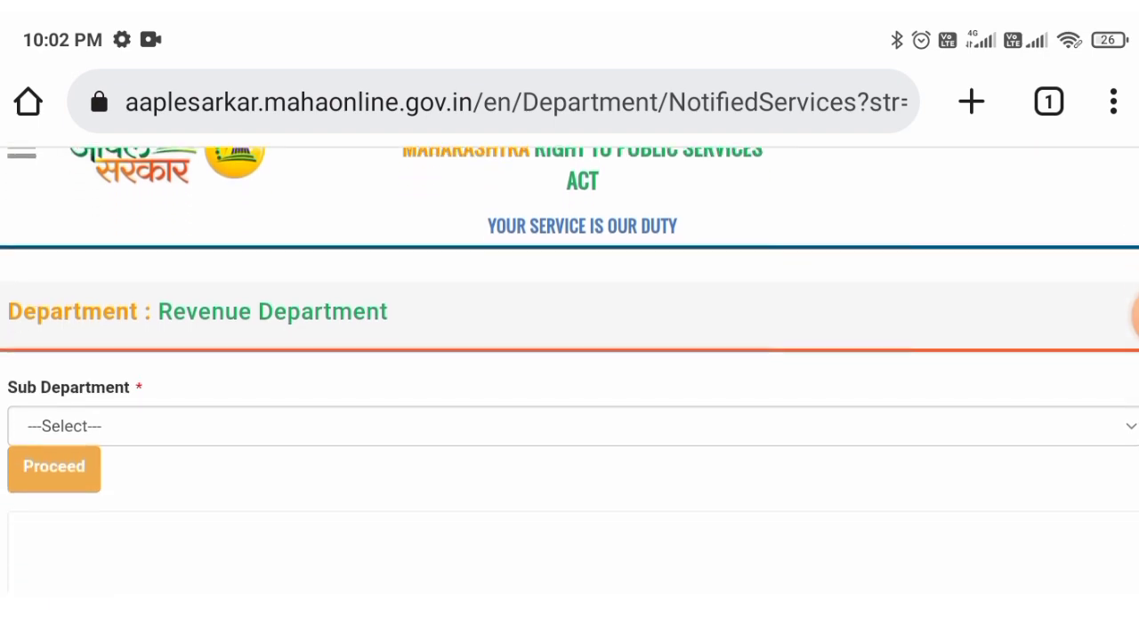
click(569, 426)
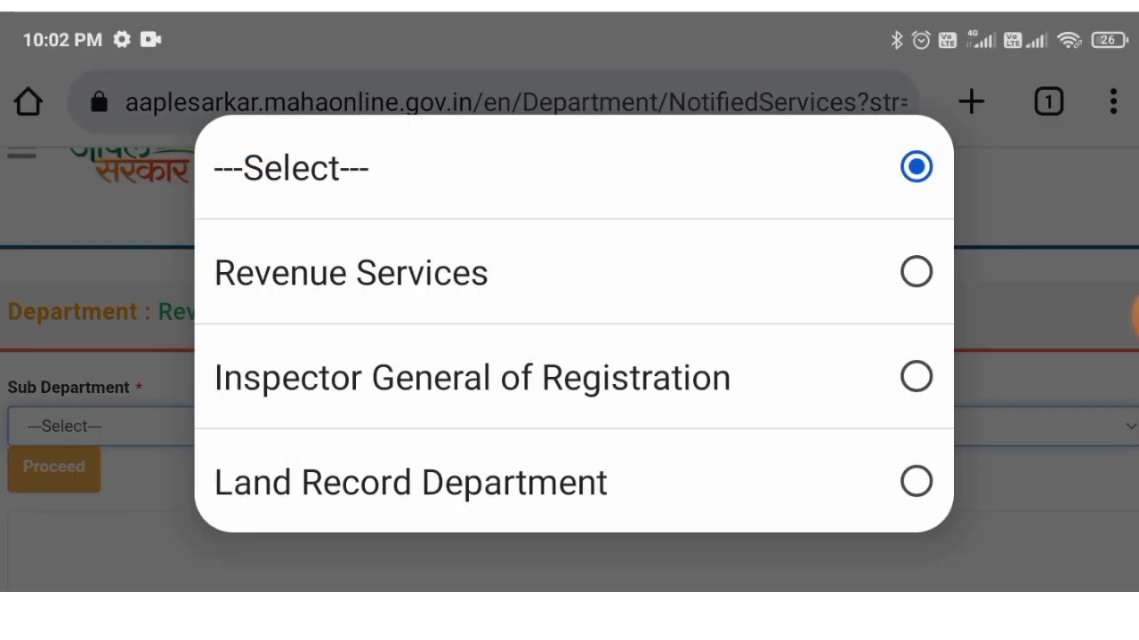
click(351, 273)
scroll(569, 445, down, 6)
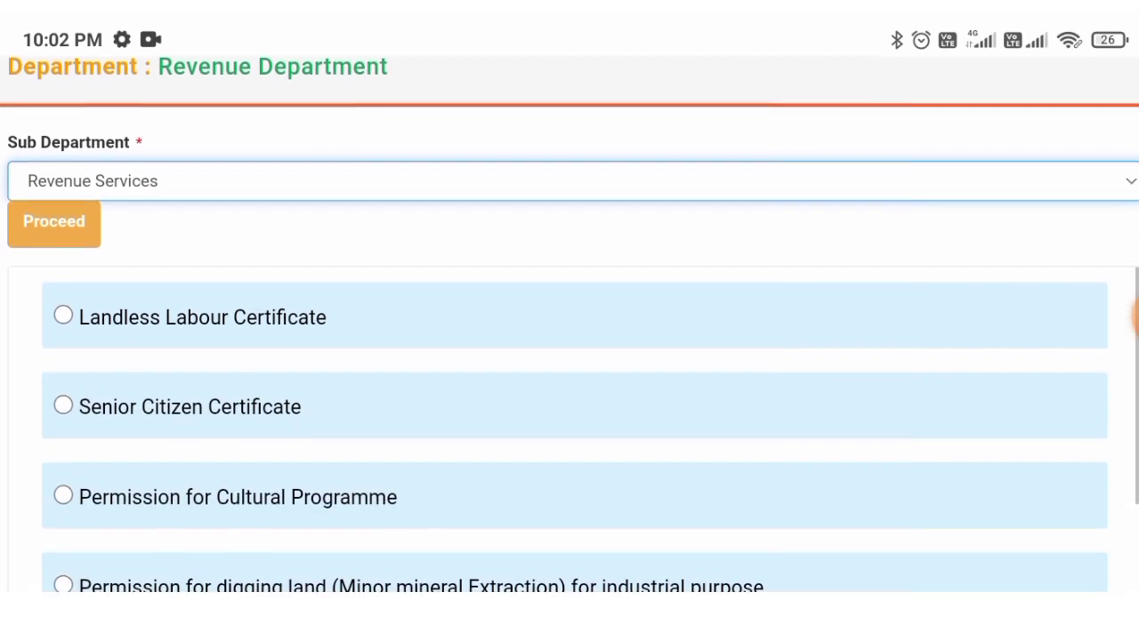
scroll(570, 427, down, 3)
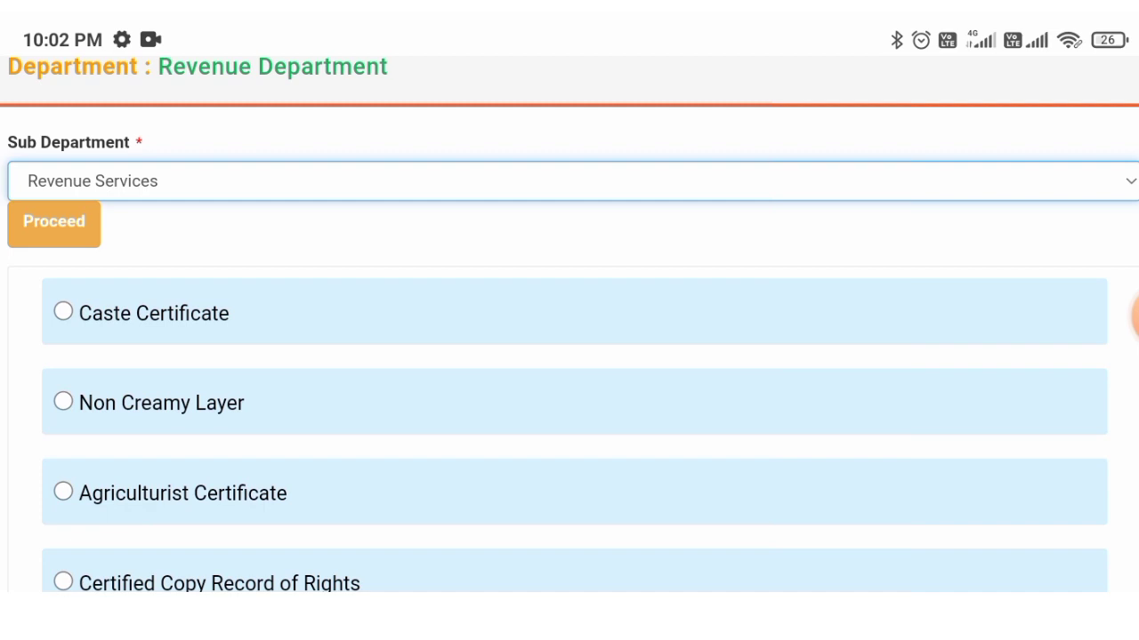
click(63, 402)
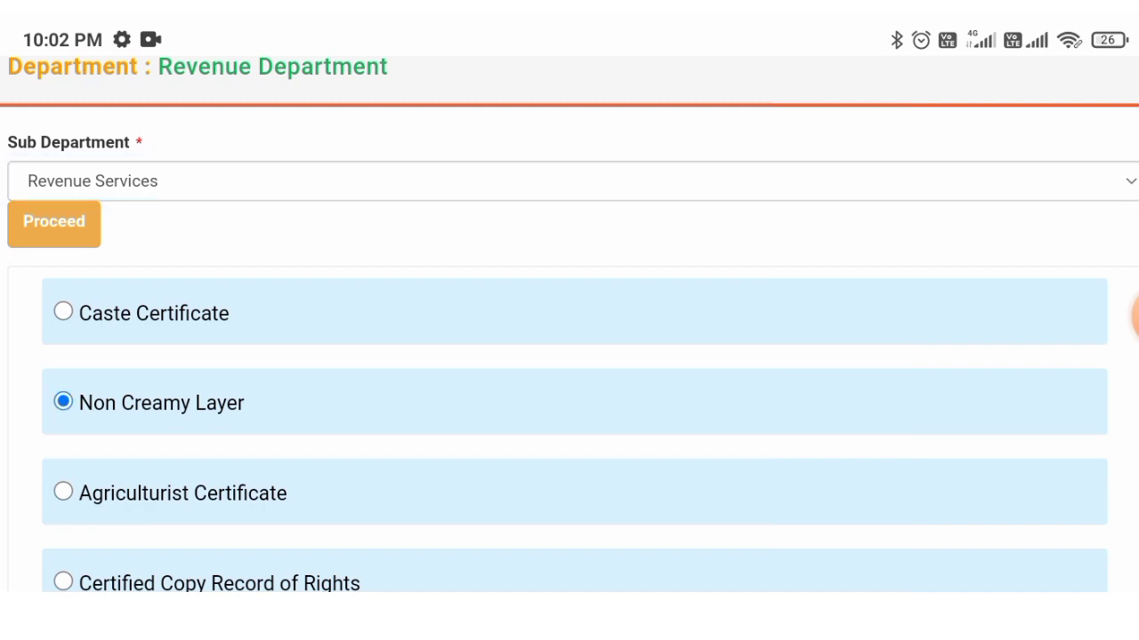
click(53, 223)
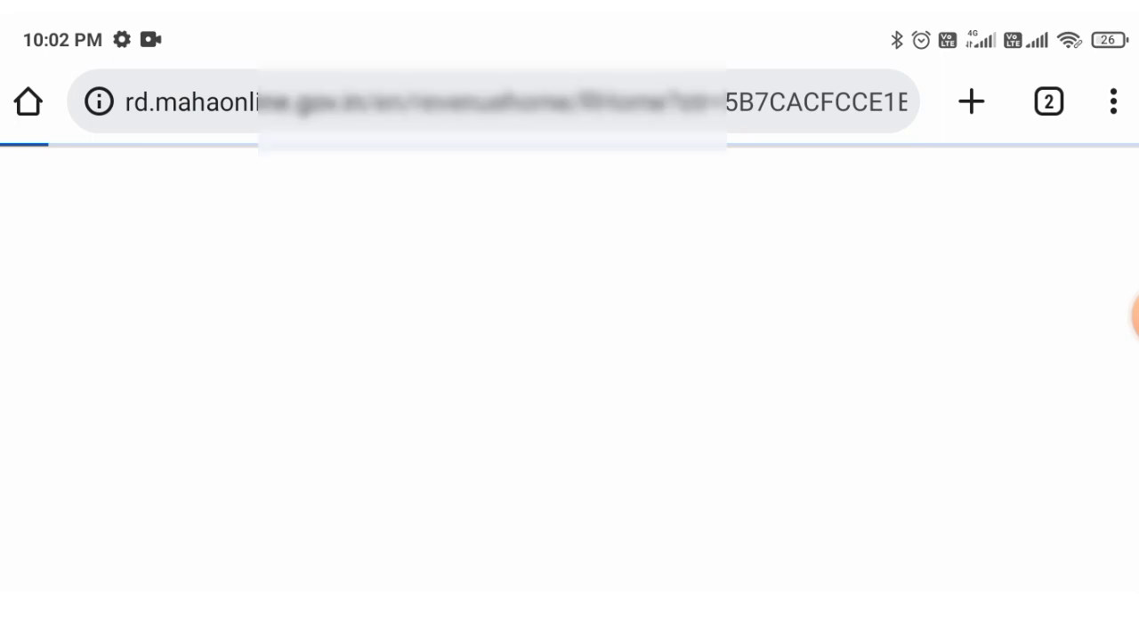
- Bring up the Service List and scroll down to the Revenue Department services
click(1117, 317)
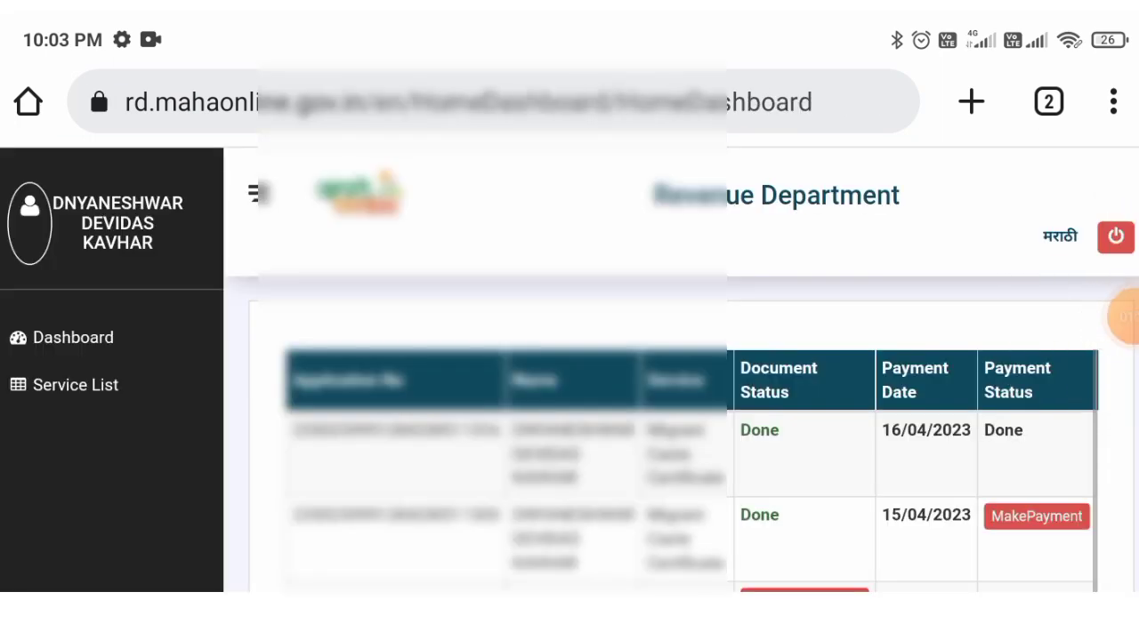
click(1116, 317)
click(1028, 374)
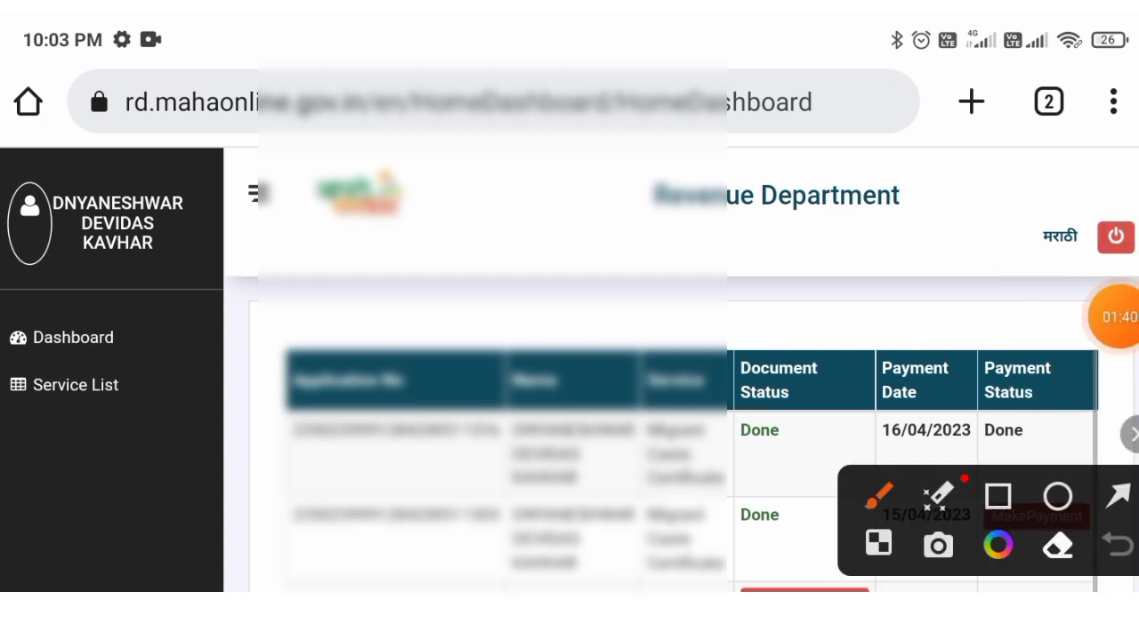
mouse_move(50, 402)
mouse_down()
mouse_move(67, 426)
mouse_move(147, 347)
mouse_up()
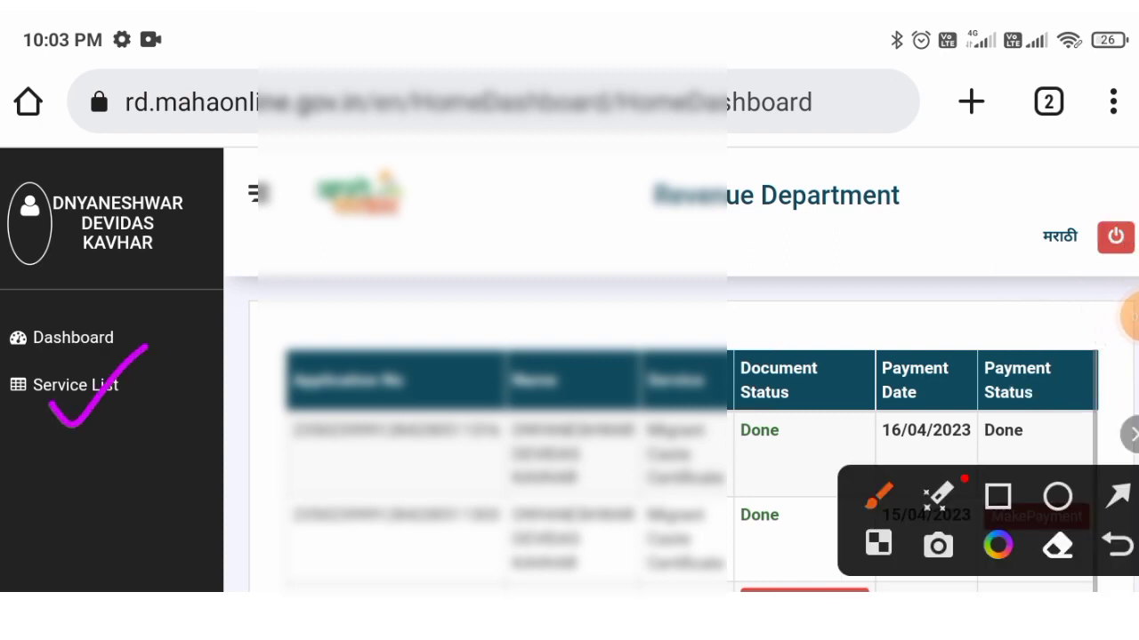
click(1132, 434)
click(76, 384)
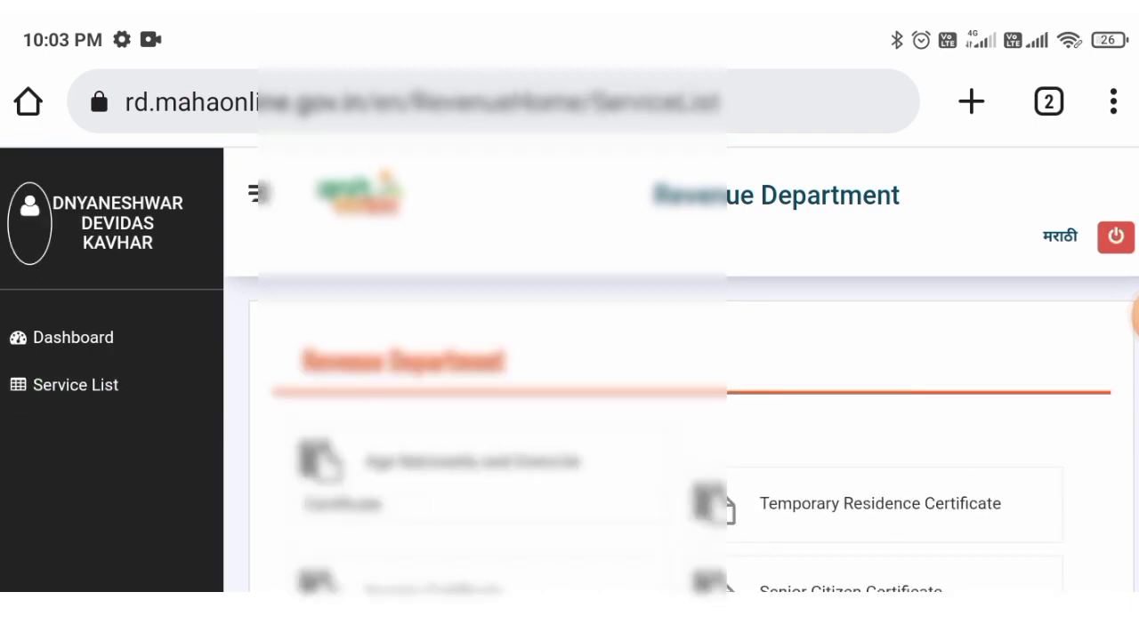
scroll(681, 370, down, 3)
scroll(873, 352, down, 2)
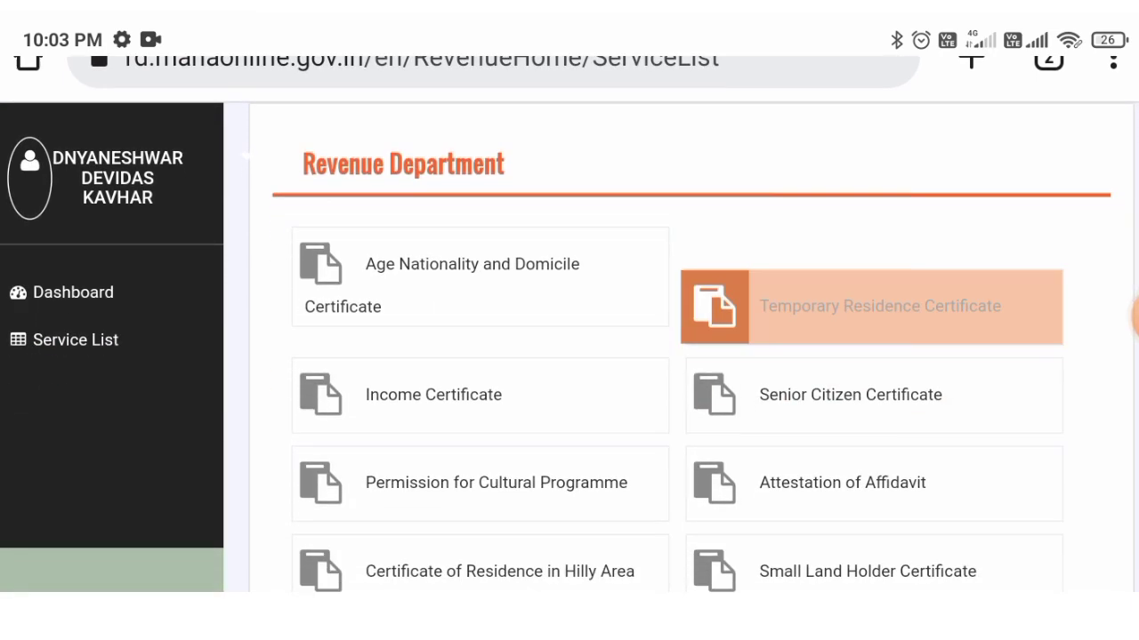
scroll(873, 352, down, 2)
scroll(681, 371, down, 4)
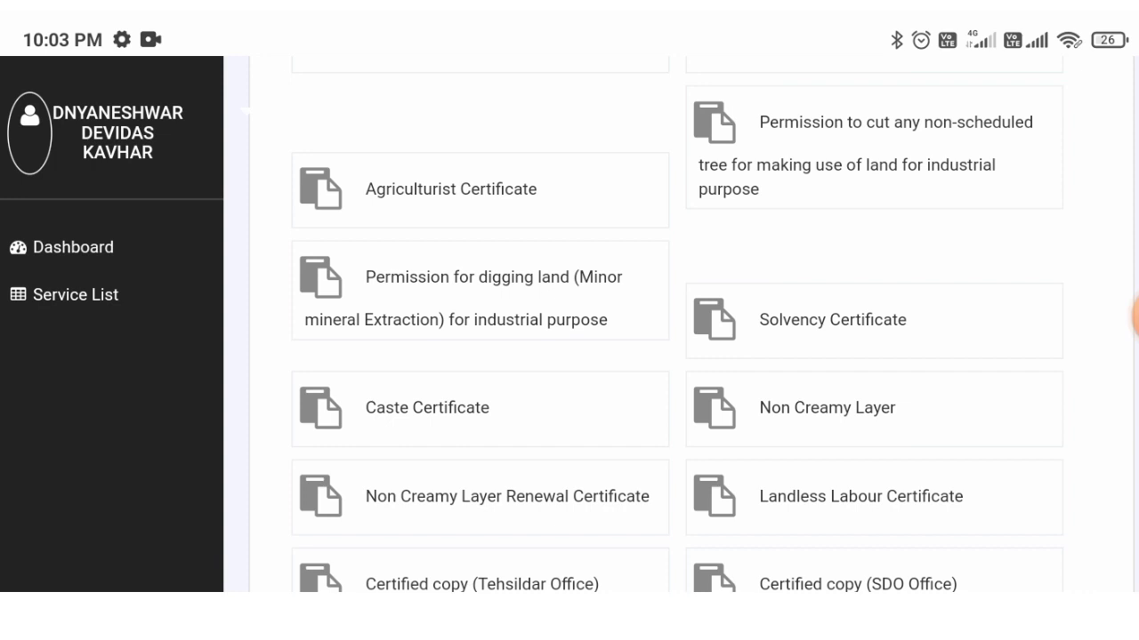
- Select Non Creamy Layer to show its certificate page with required documents
click(1128, 316)
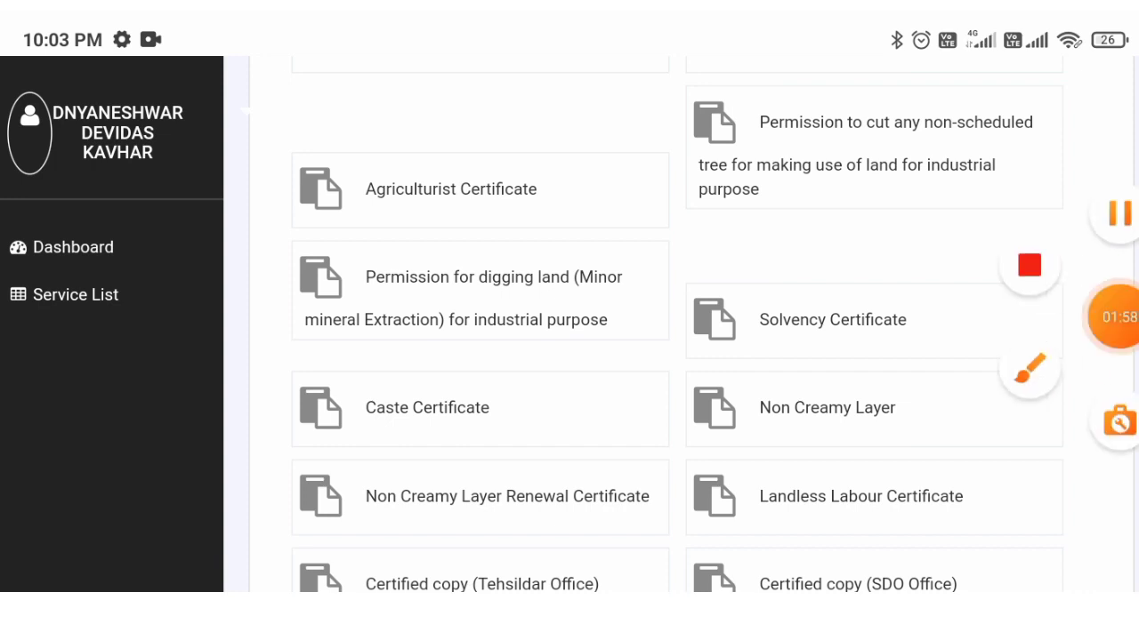
click(1030, 373)
drag(791, 421, 880, 371)
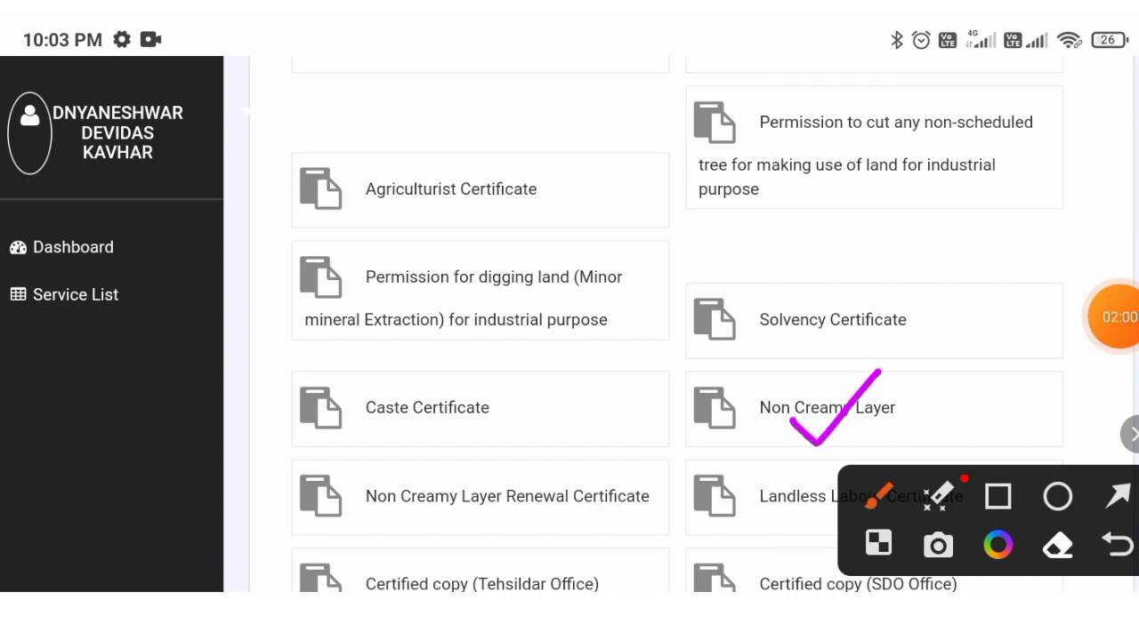
click(1117, 545)
click(1119, 316)
click(714, 408)
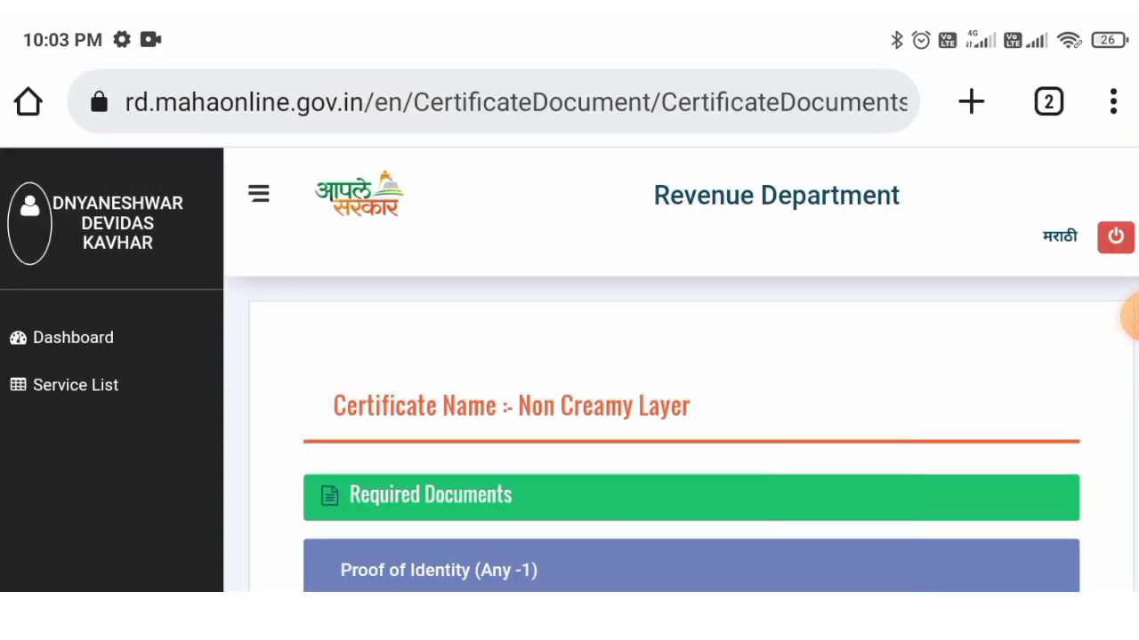
- Review the required documents and notified service details, then continue to the application form
scroll(681, 370, down, 5)
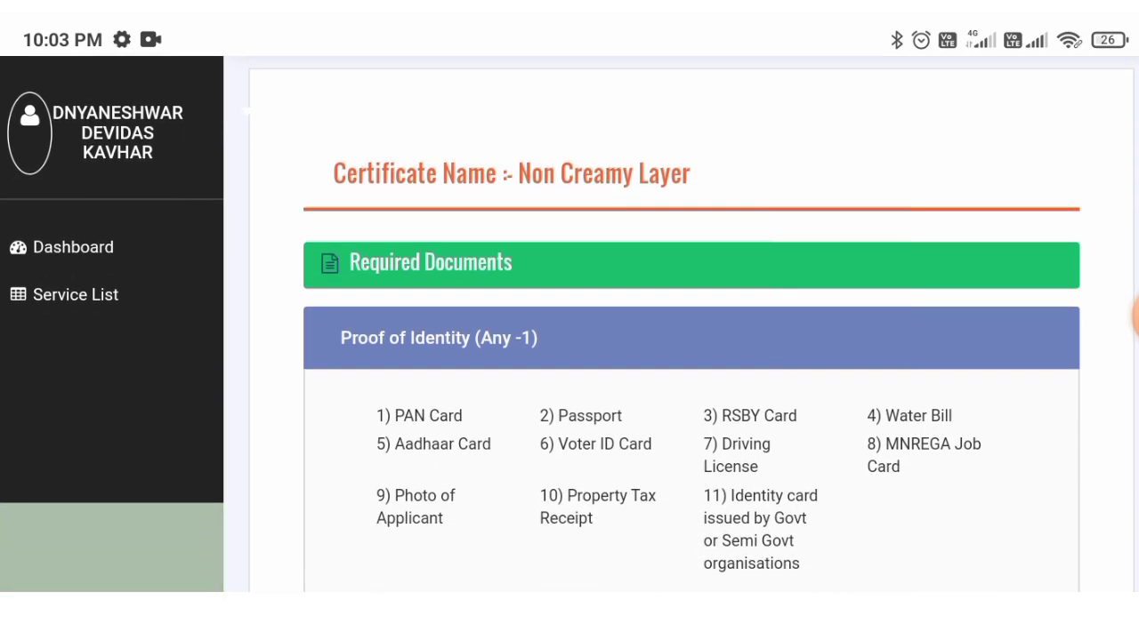
scroll(681, 370, down, 5)
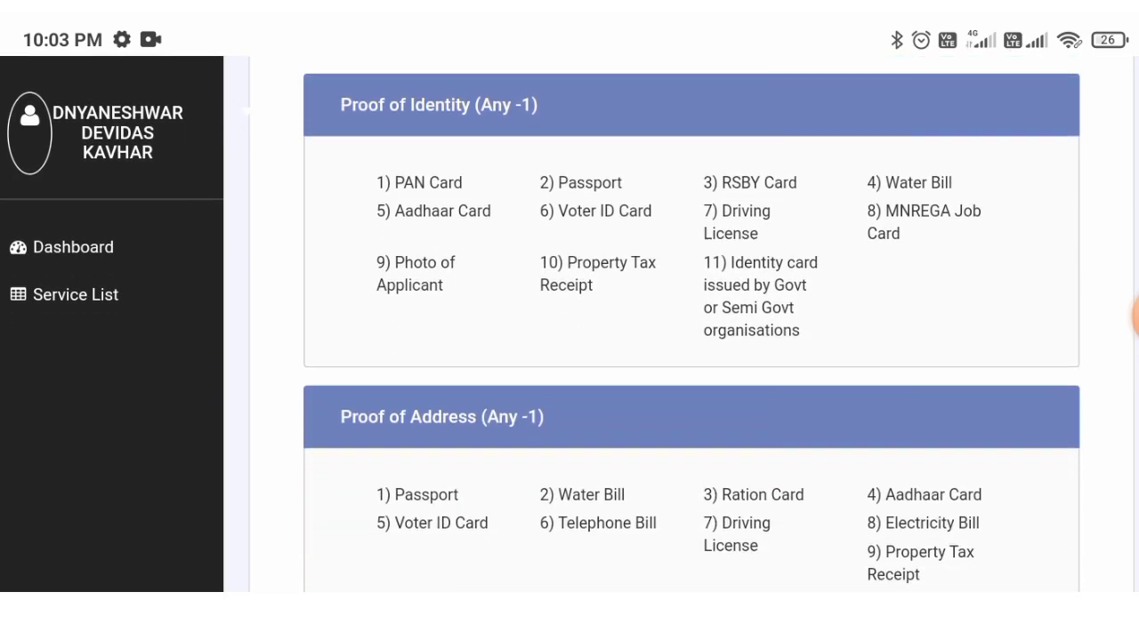
scroll(681, 370, down, 15)
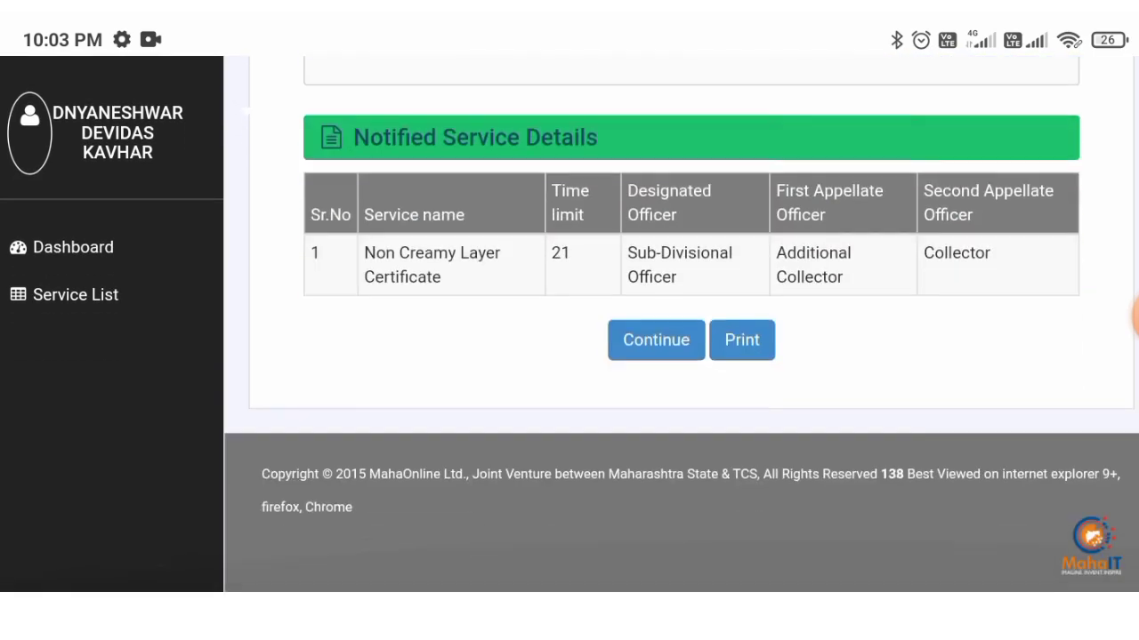
click(655, 340)
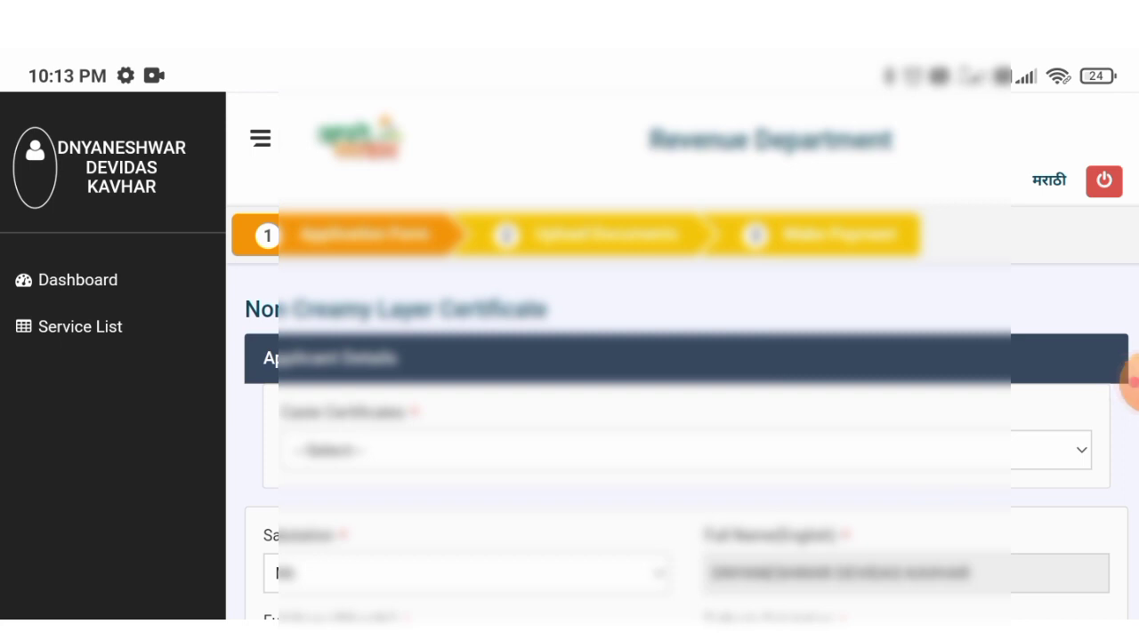
- Set the certificate type to Non Creamy Layer
click(685, 450)
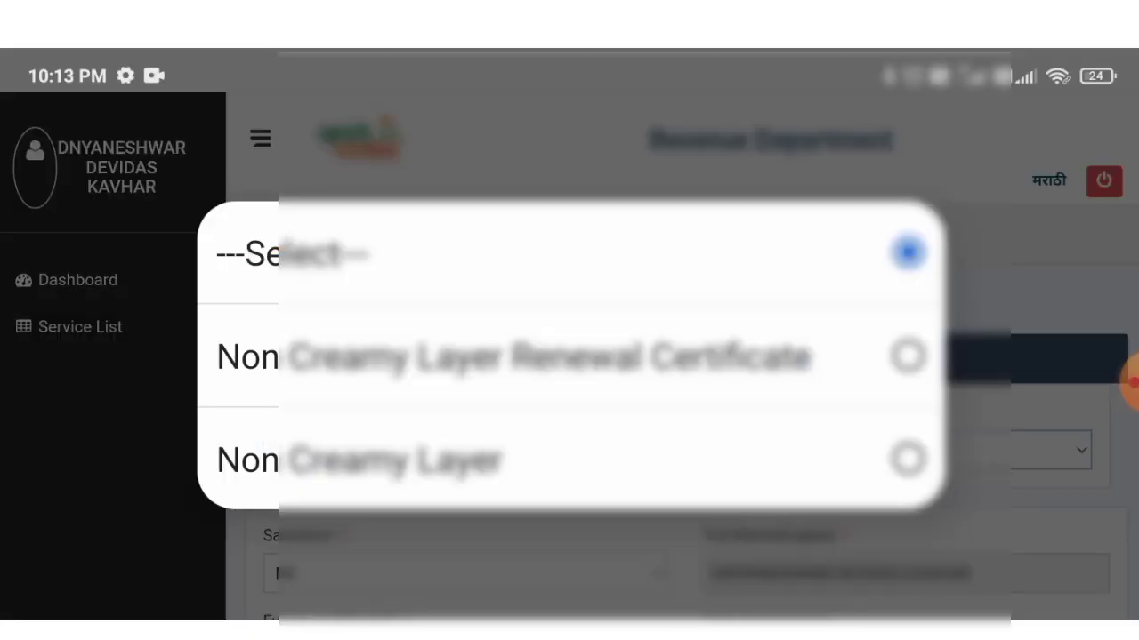
click(1123, 382)
click(1024, 435)
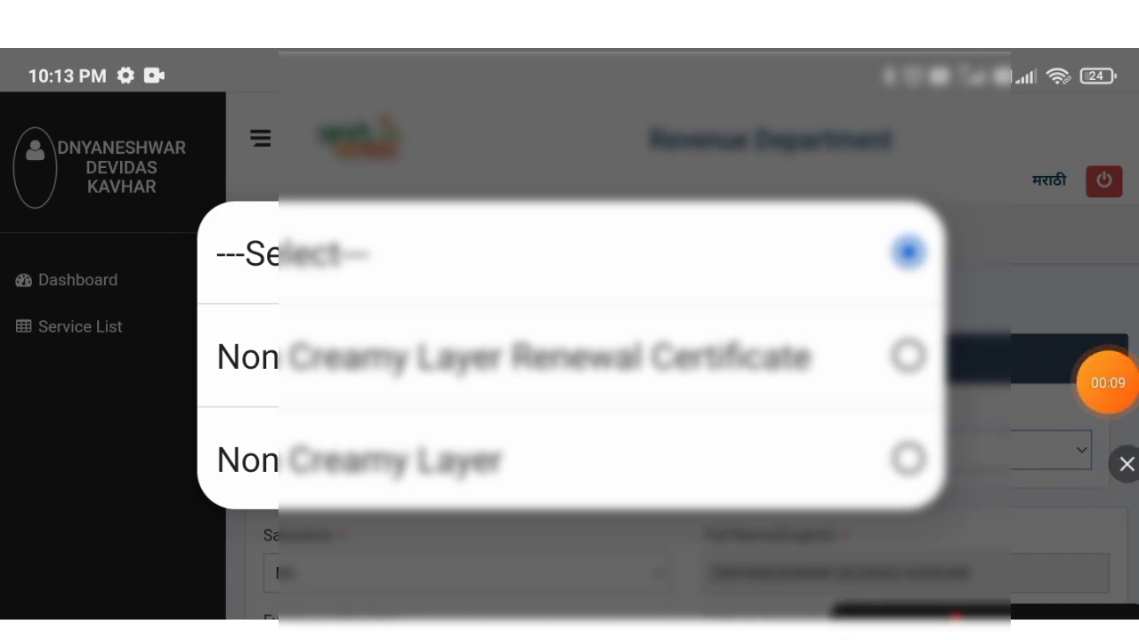
drag(861, 464, 948, 409)
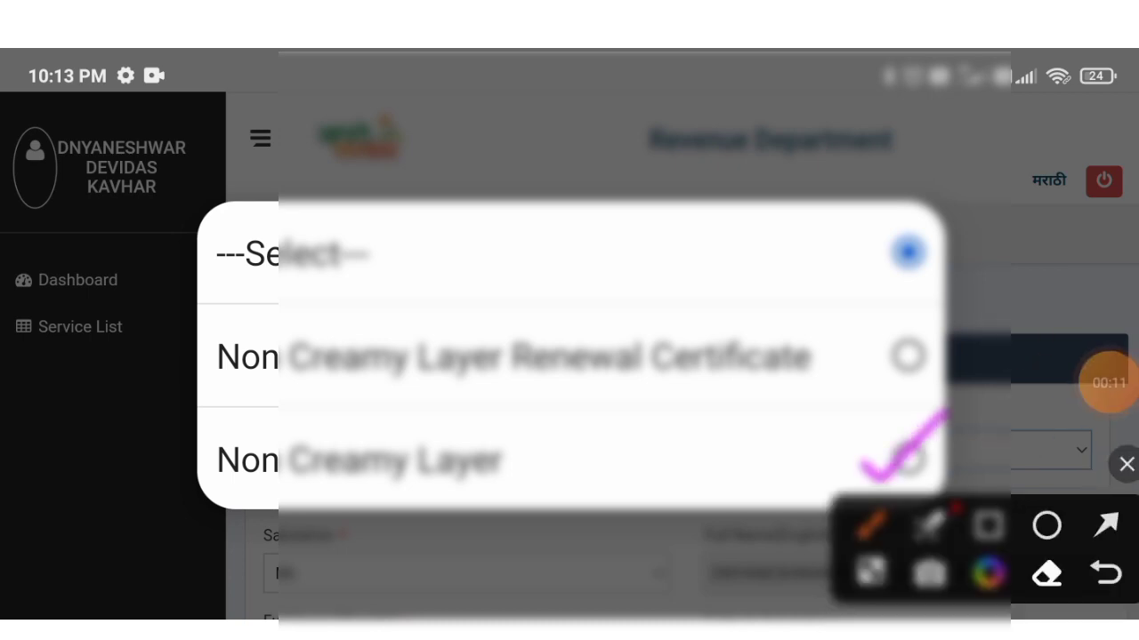
click(1126, 463)
click(569, 460)
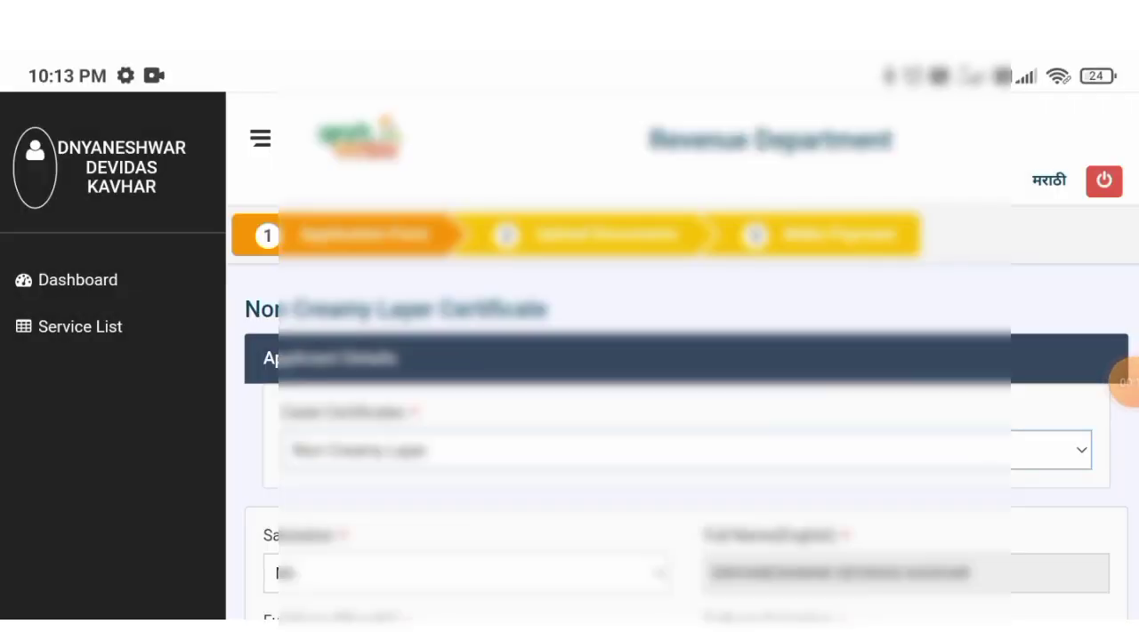
- Keep Mr. as both the applicant's and the father's salutation
scroll(676, 355, down, 2)
scroll(676, 356, down, 1)
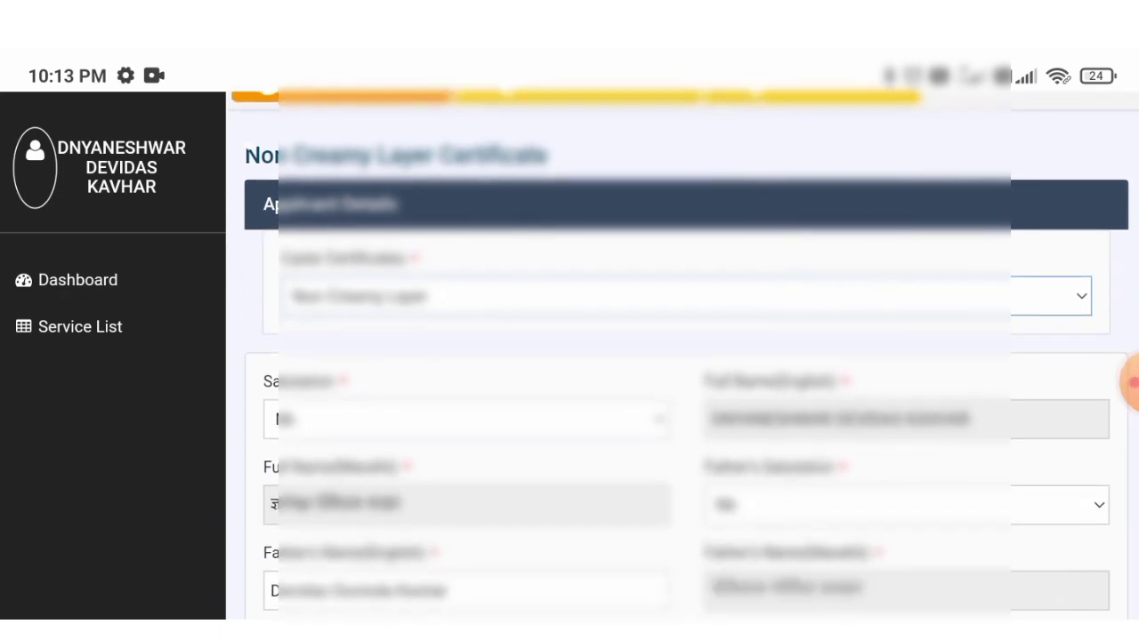
click(467, 419)
click(533, 157)
scroll(676, 356, down, 1)
scroll(676, 356, down, 1)
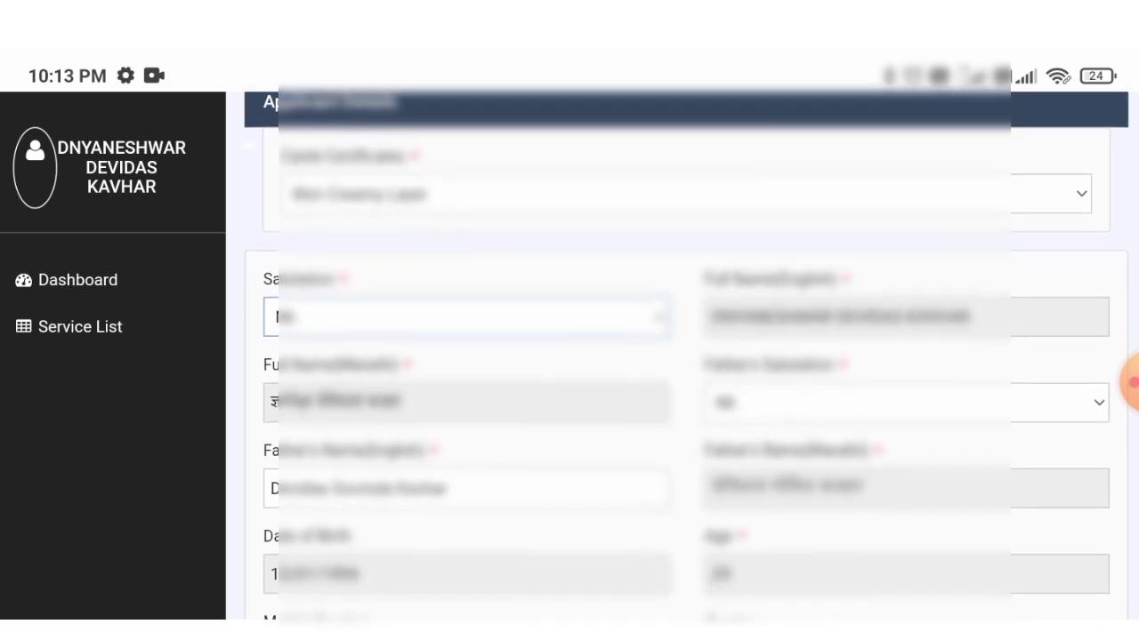
click(903, 403)
click(569, 356)
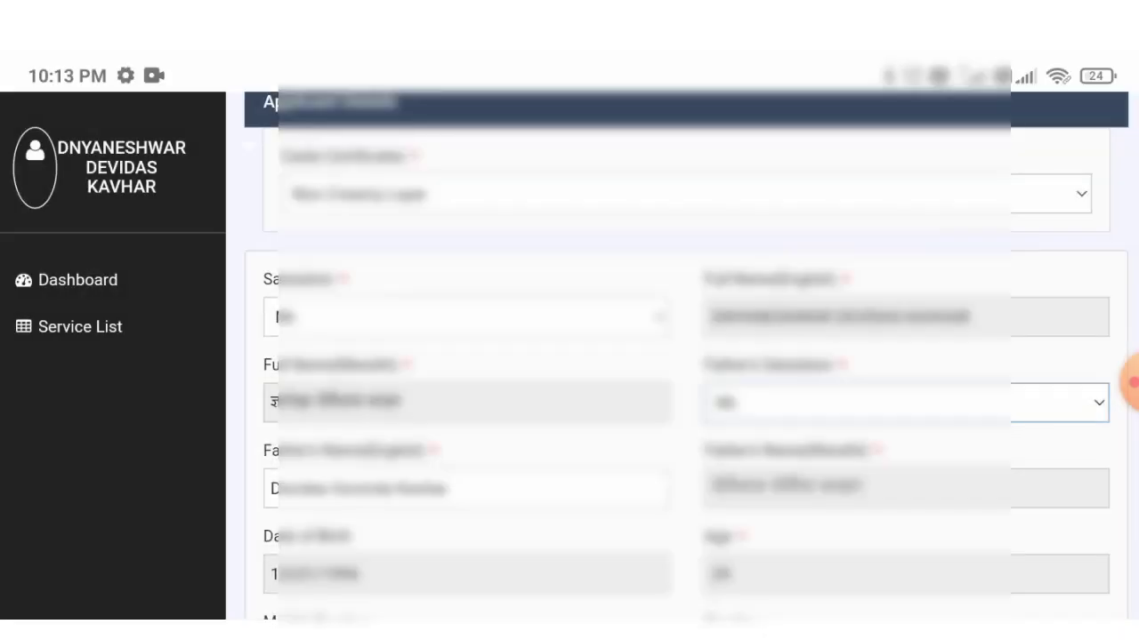
- Keep Farmer as the applicant's occupation
scroll(676, 356, down, 2)
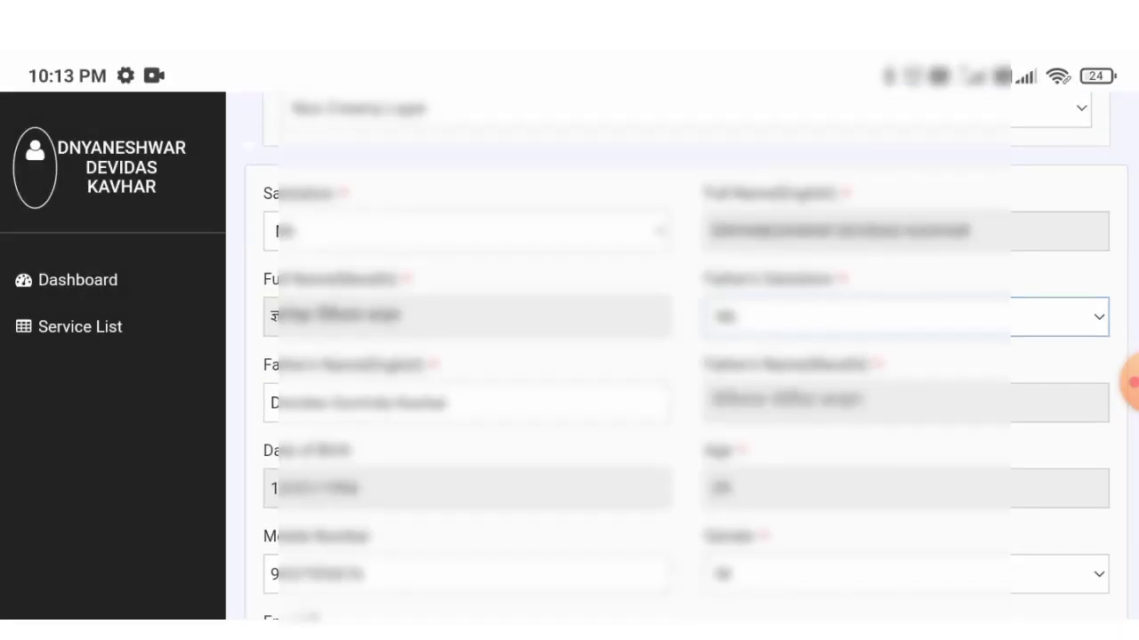
scroll(676, 356, down, 4)
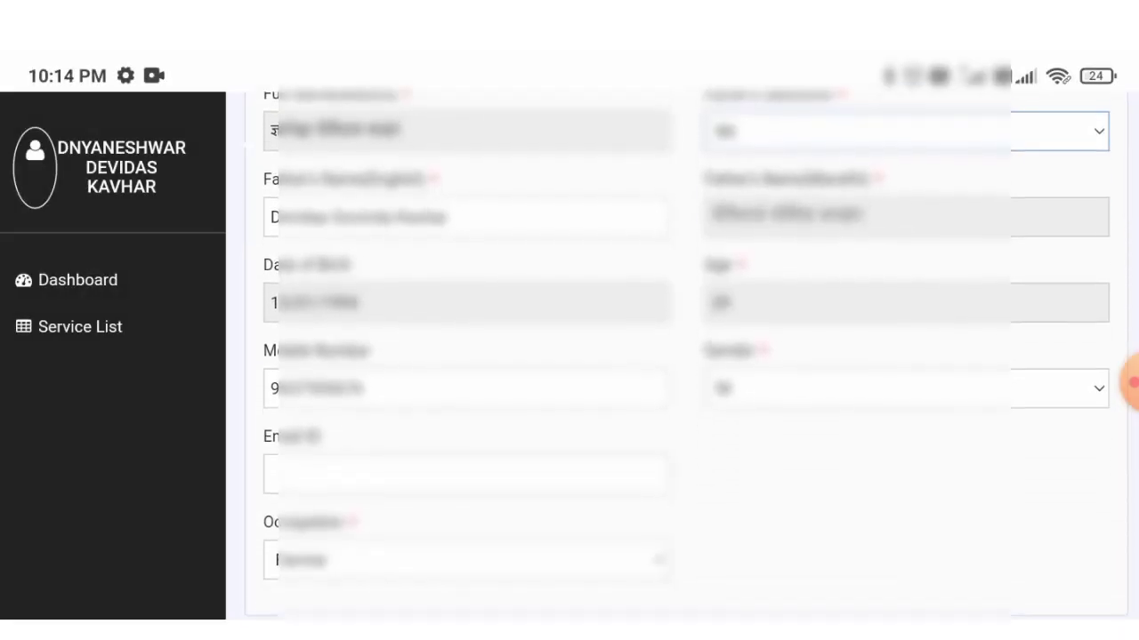
scroll(677, 356, down, 2)
click(467, 465)
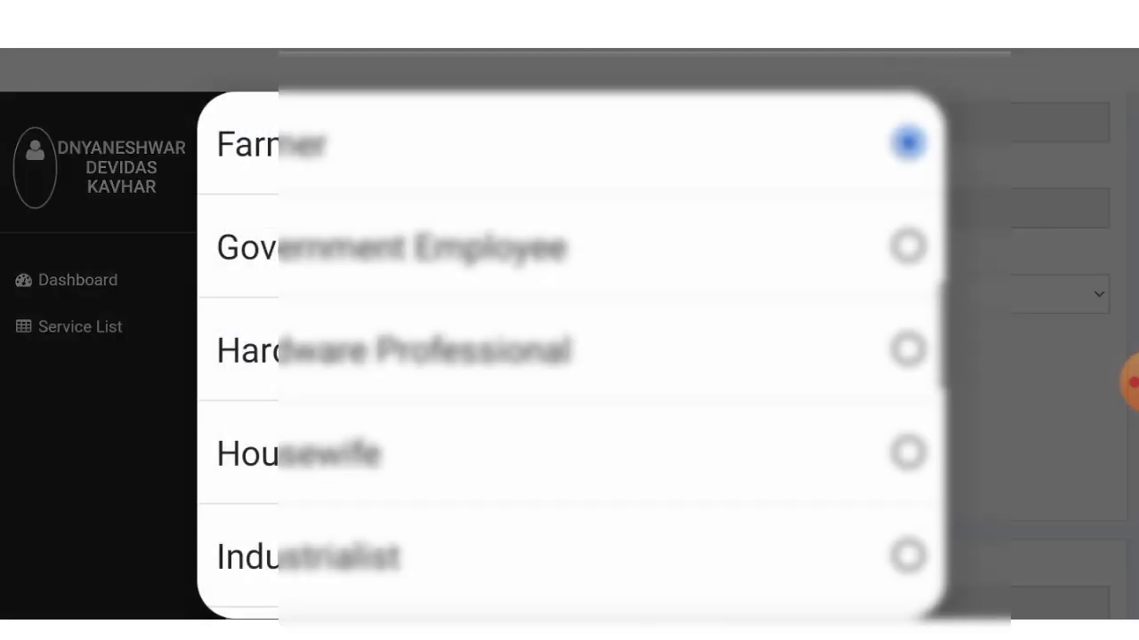
scroll(570, 356, down, 8)
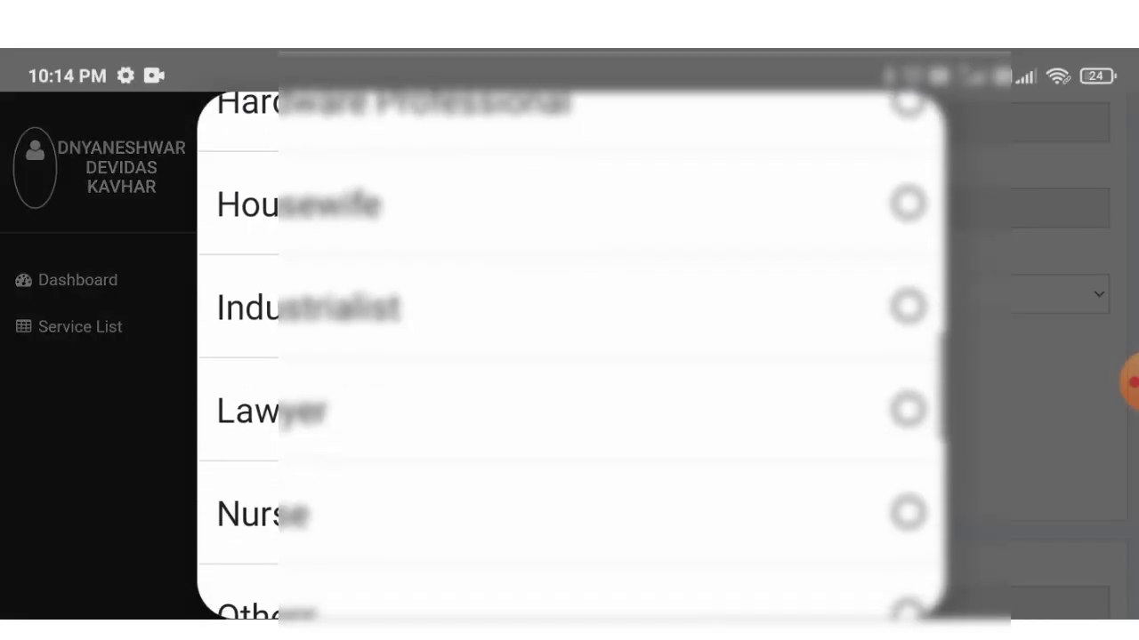
scroll(570, 356, up, 8)
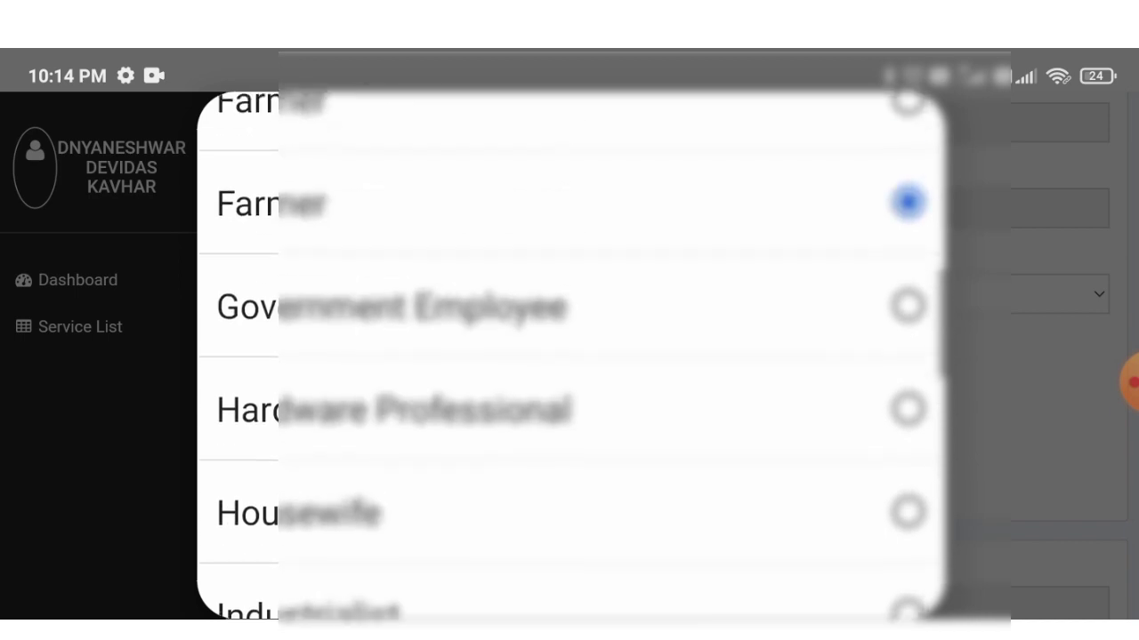
key(Escape)
scroll(676, 356, down, 5)
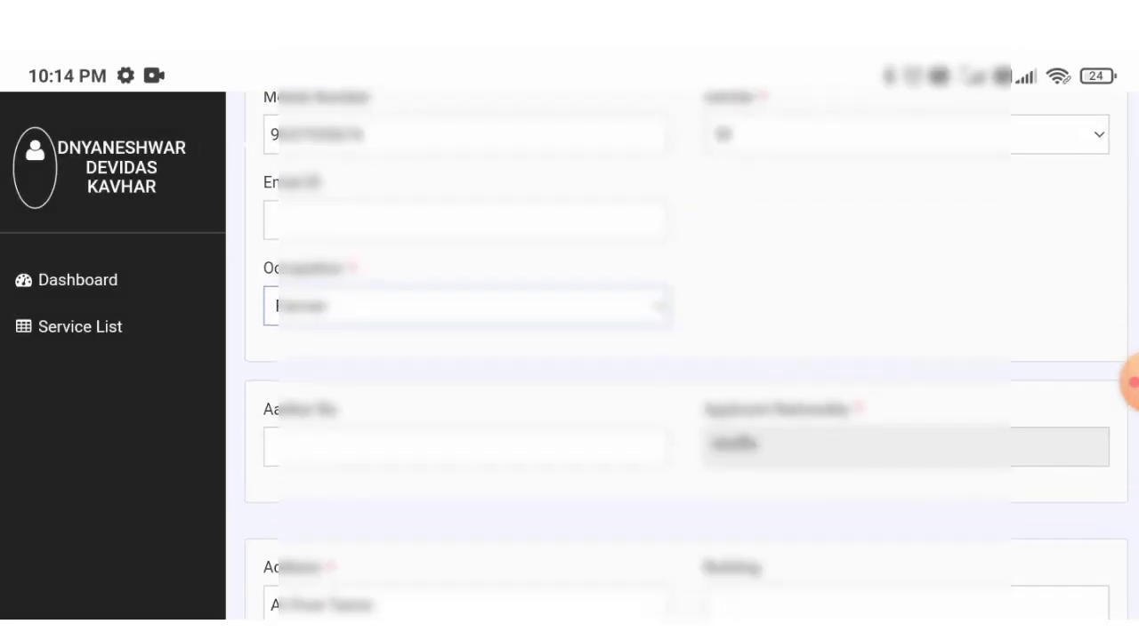
- Confirm Washim as taluka and Tamasi as village in the applicant's address
scroll(676, 356, down, 2)
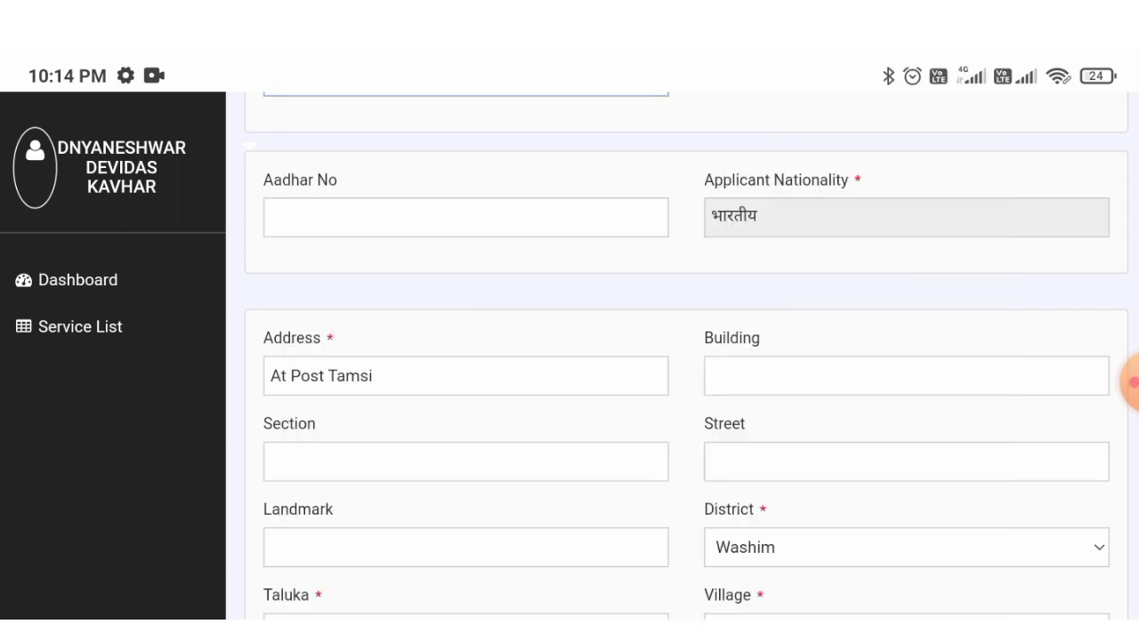
scroll(676, 356, down, 3)
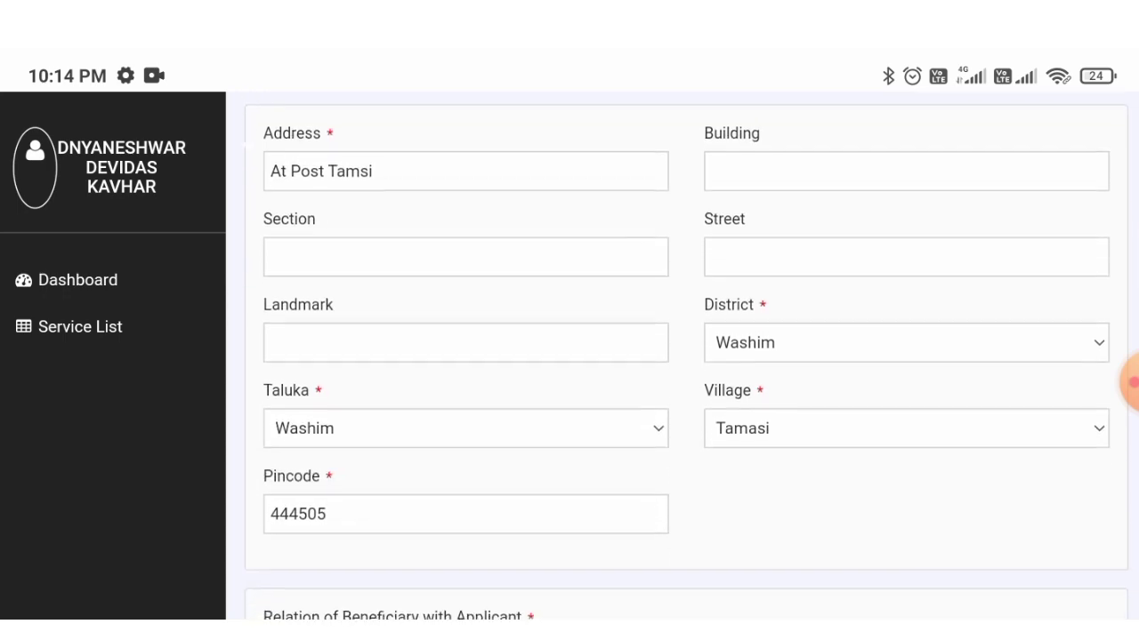
click(465, 425)
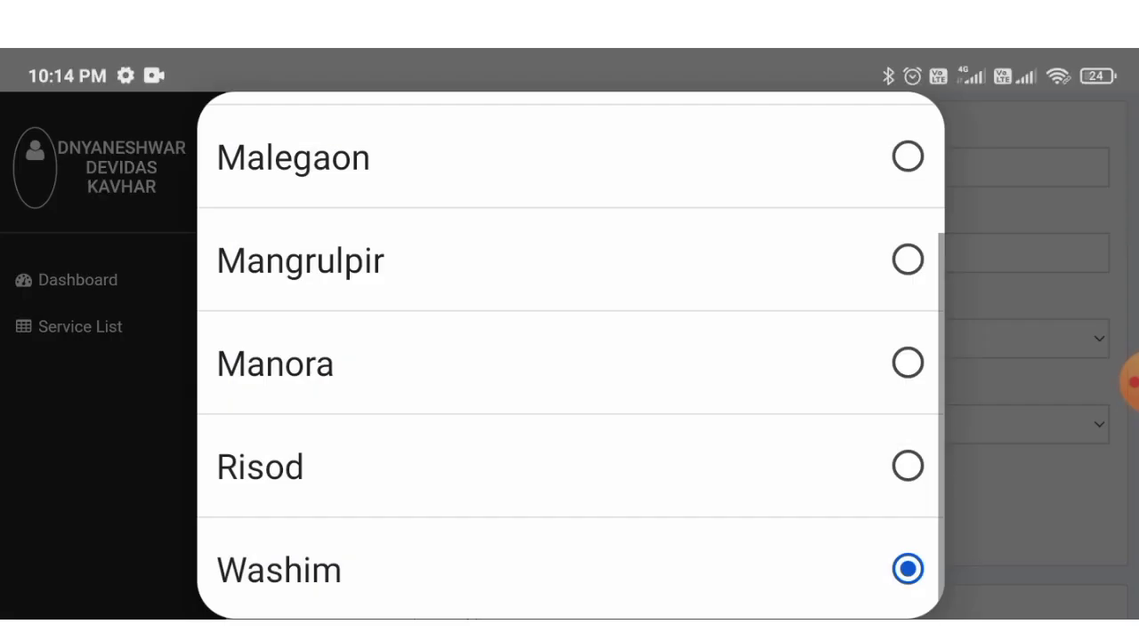
click(278, 570)
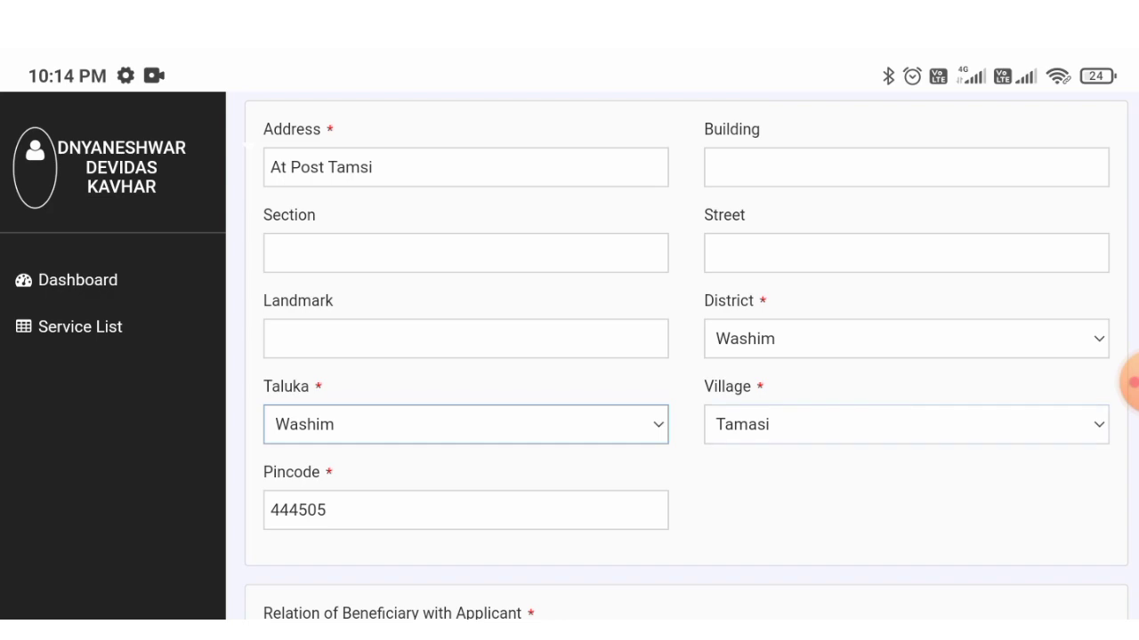
click(905, 424)
click(330, 152)
scroll(684, 356, down, 2)
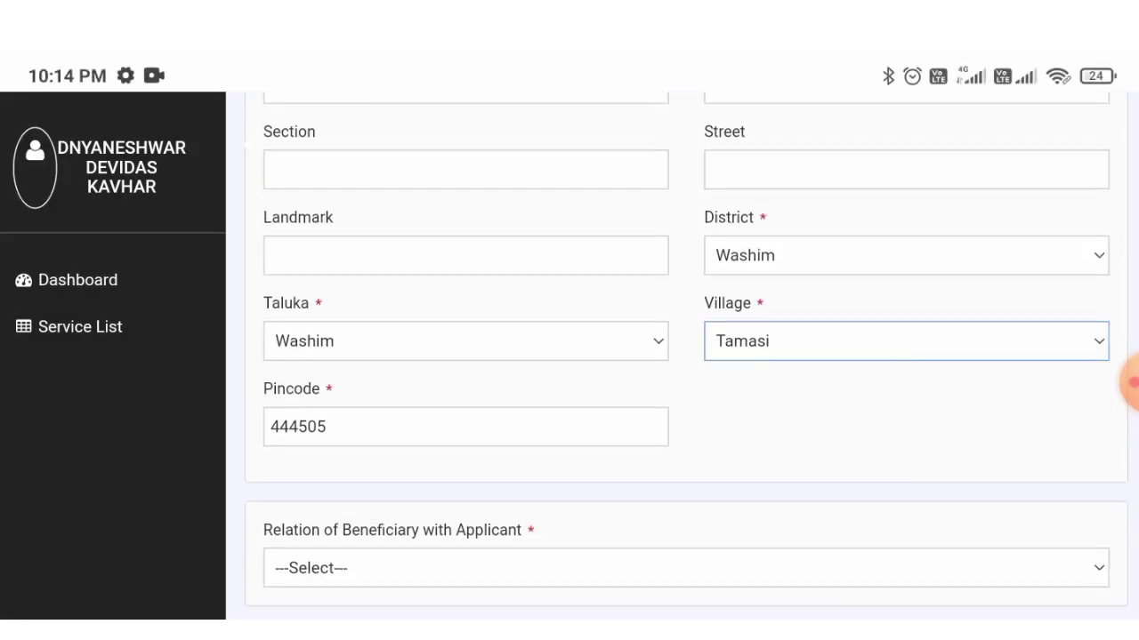
scroll(685, 355, down, 3)
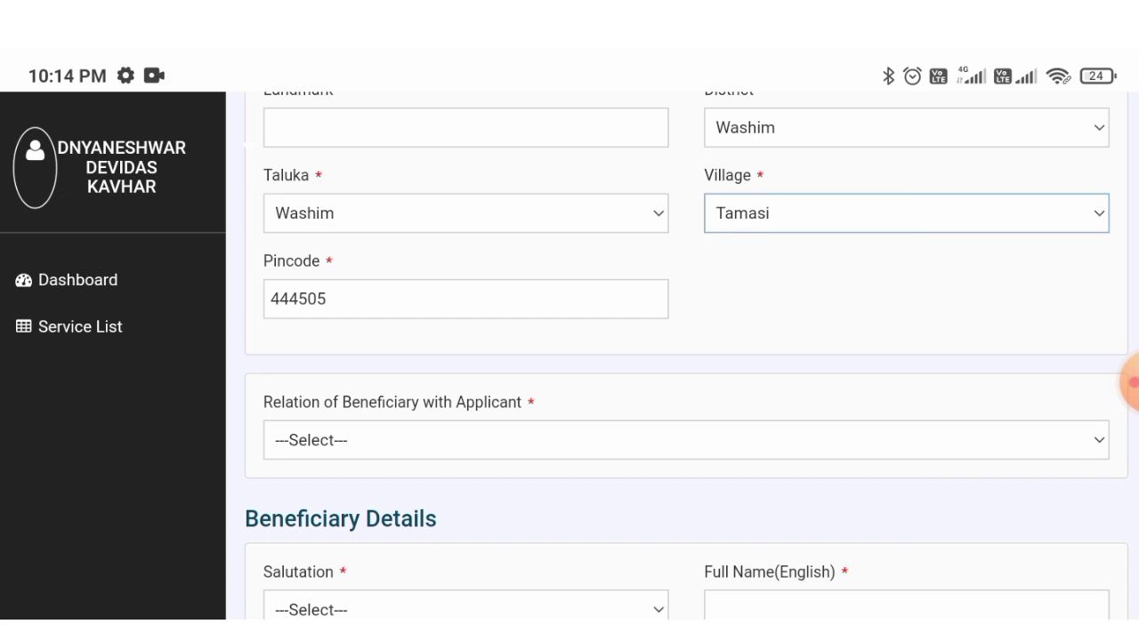
- Set the beneficiary's relation to Self, then change it to Son
click(685, 440)
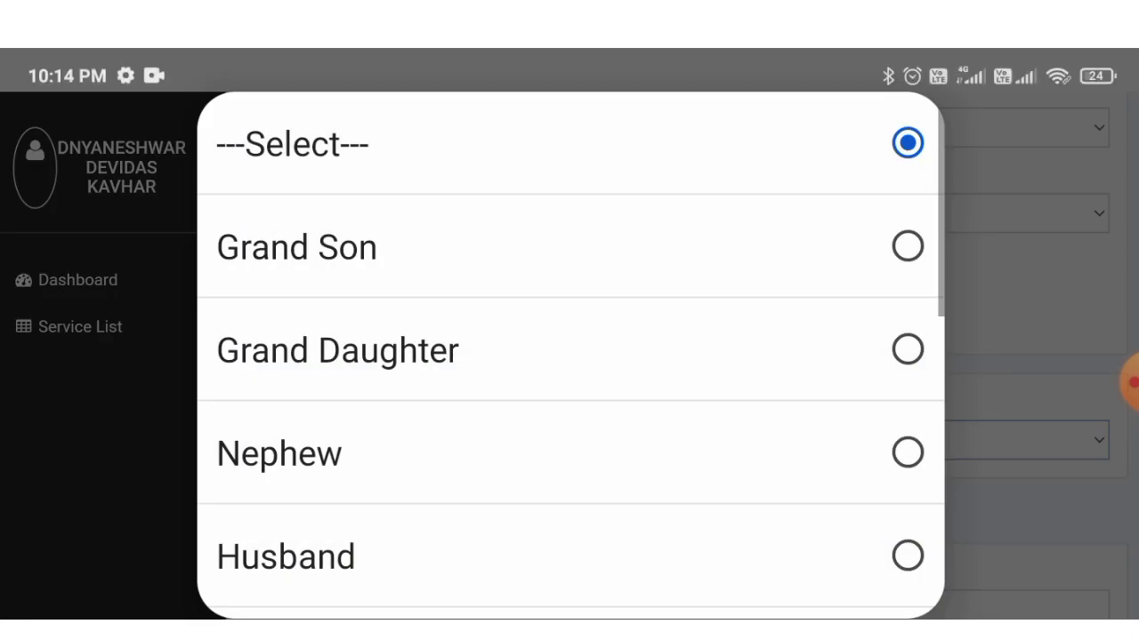
scroll(570, 359, down, 3)
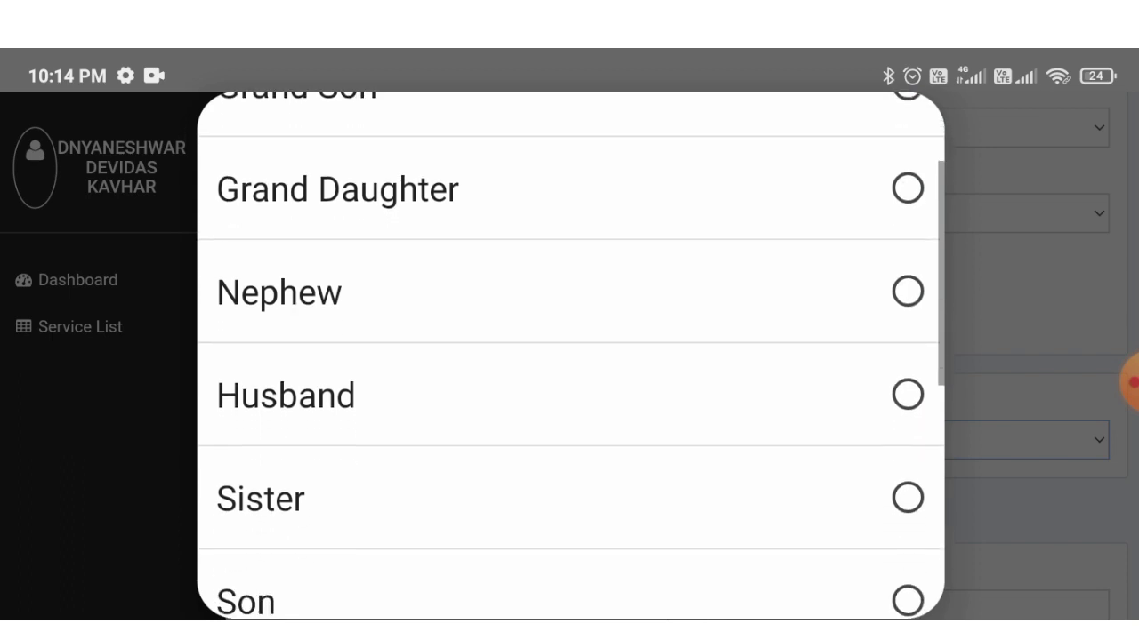
scroll(570, 359, down, 5)
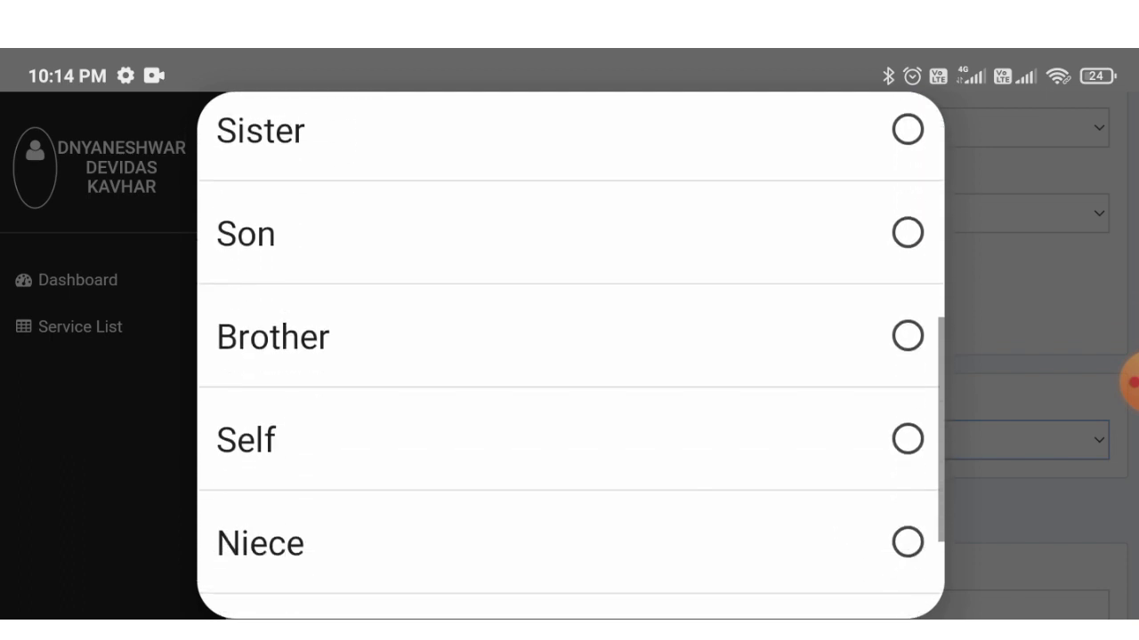
scroll(570, 359, down, 2)
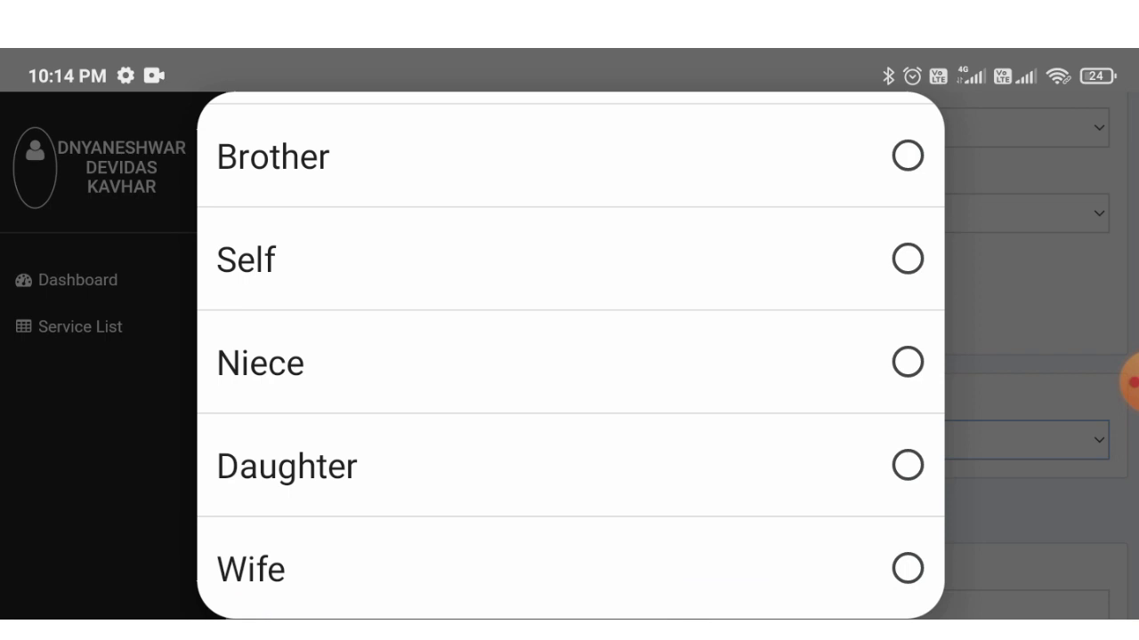
click(569, 259)
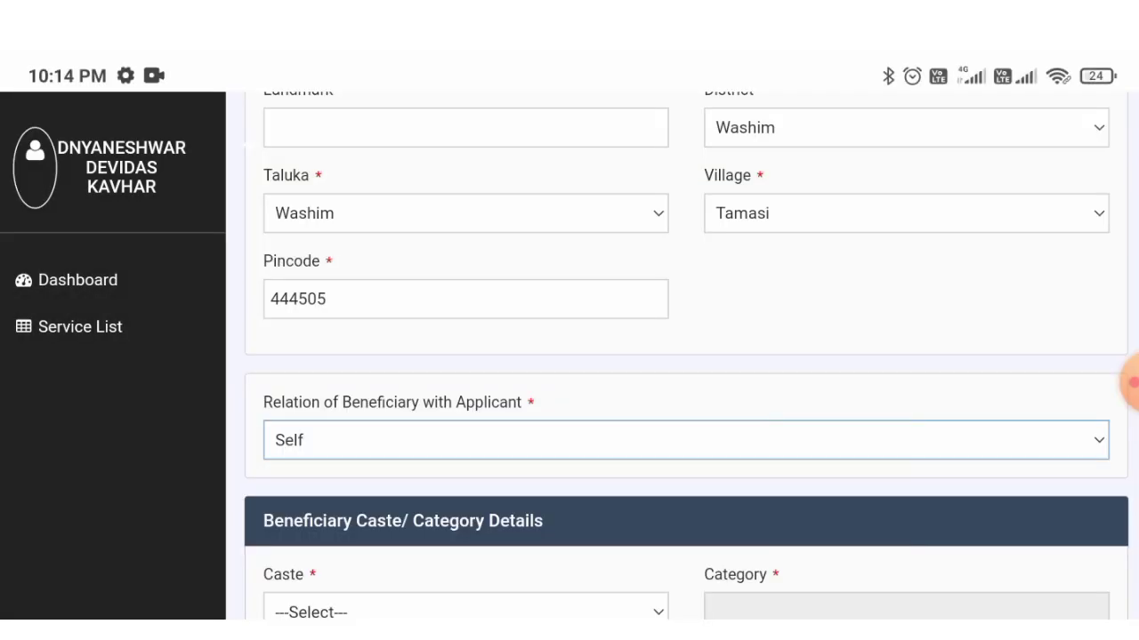
click(685, 440)
scroll(570, 356, up, 3)
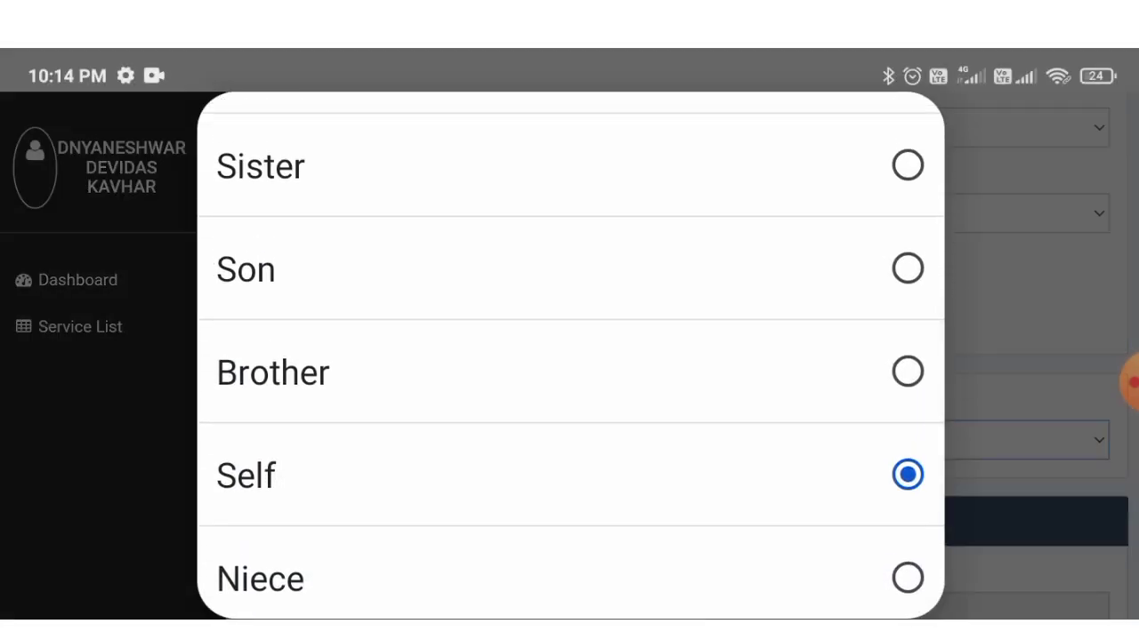
click(569, 269)
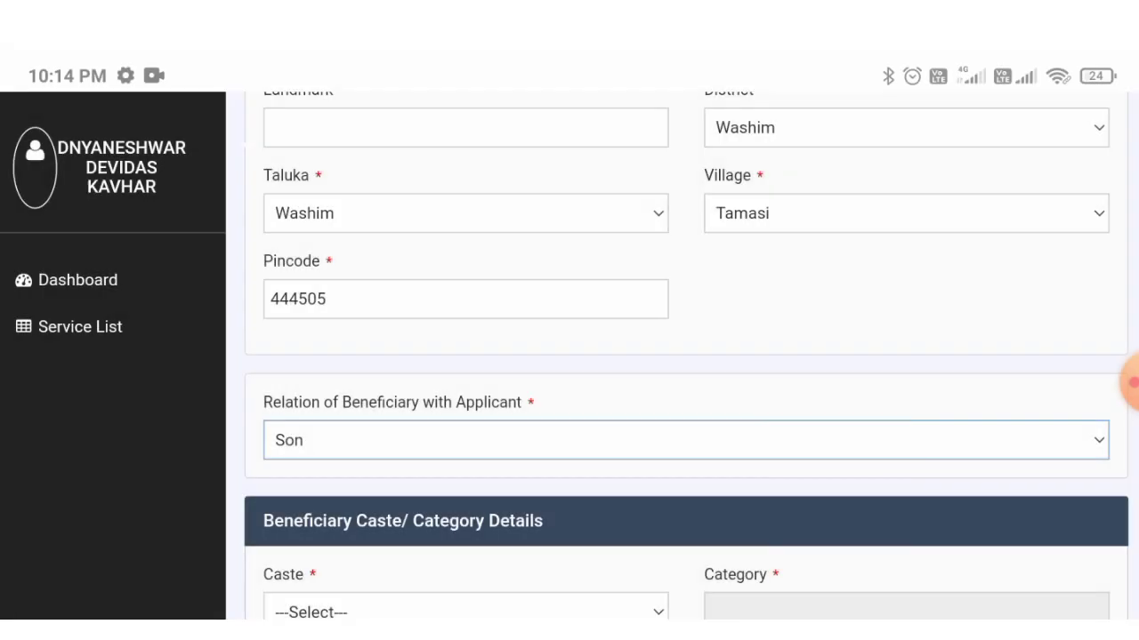
- Clear the relation choice and set it to Sister instead
scroll(685, 356, down, 3)
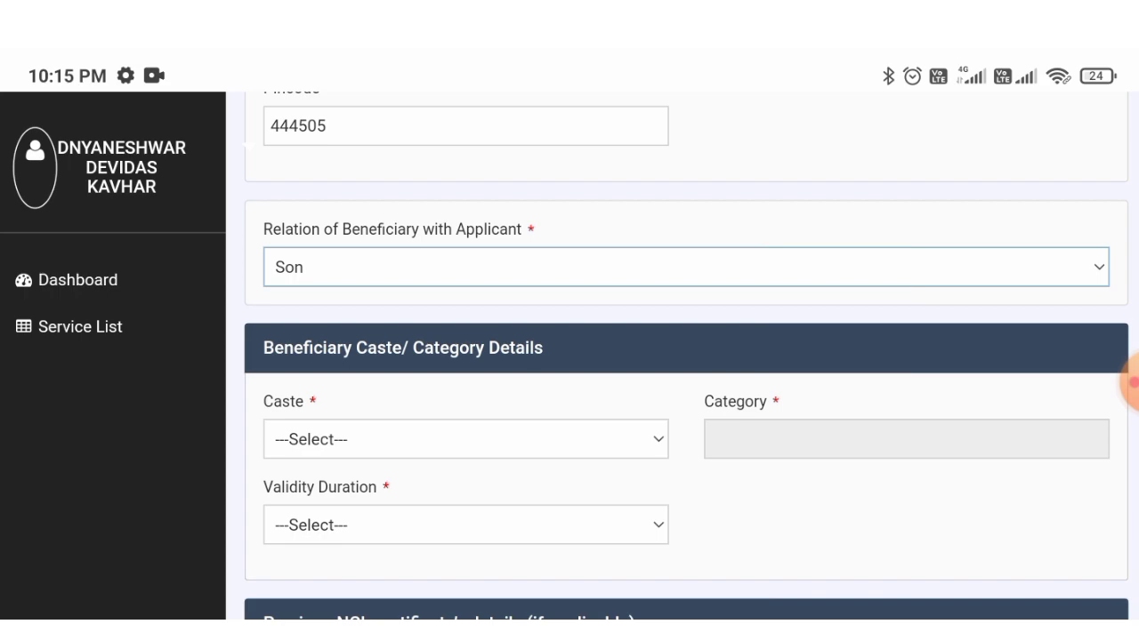
click(684, 267)
scroll(569, 356, up, 6)
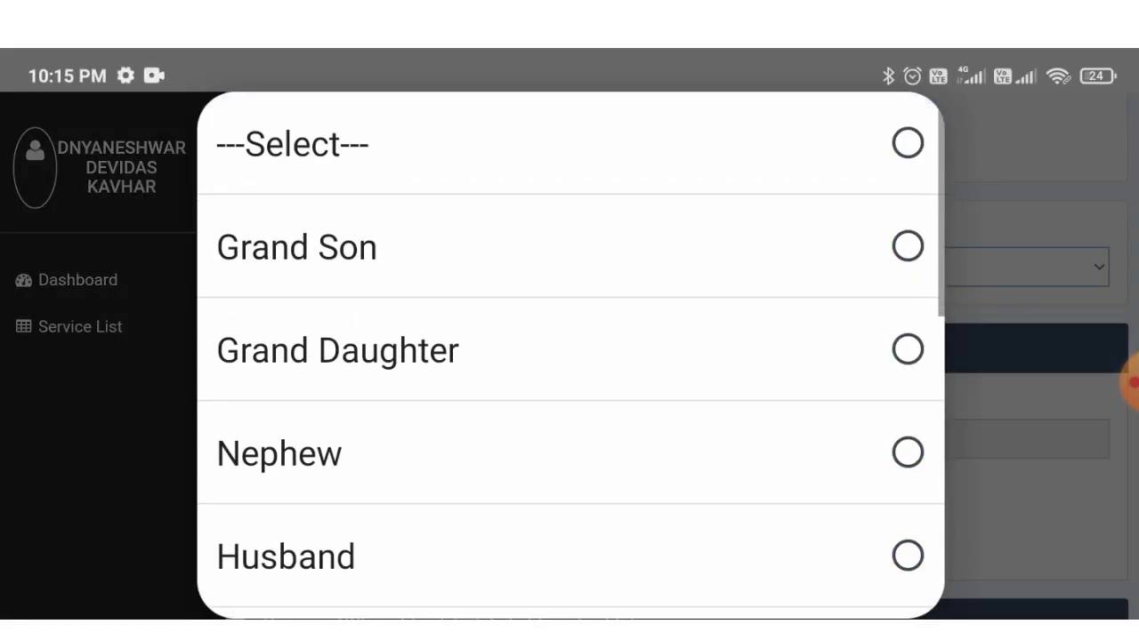
click(294, 144)
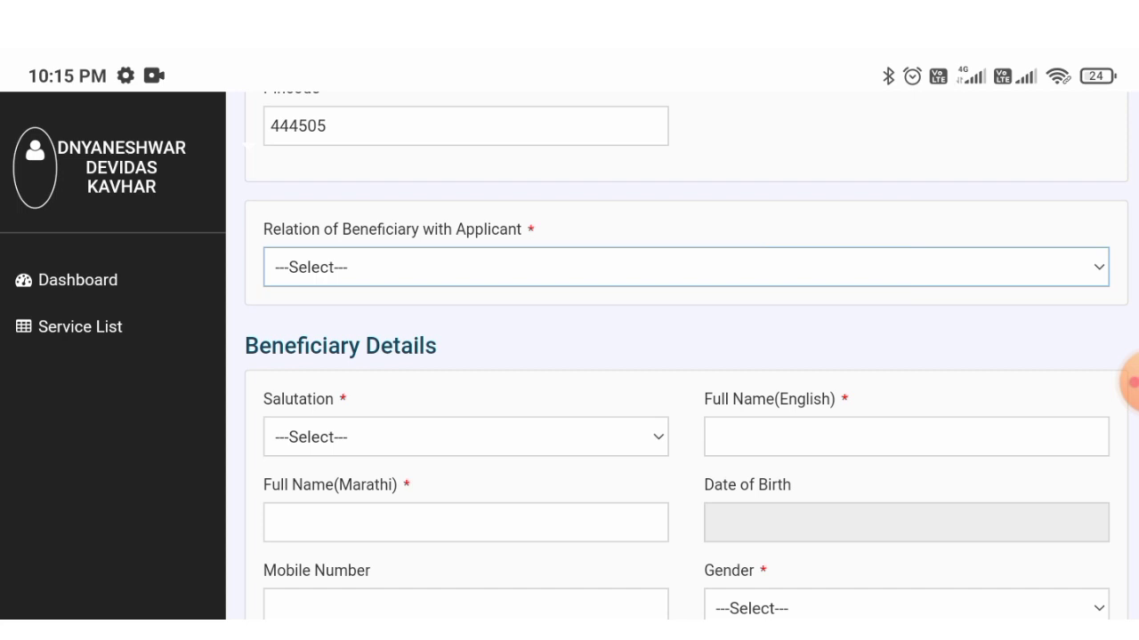
click(685, 267)
scroll(570, 356, down, 4)
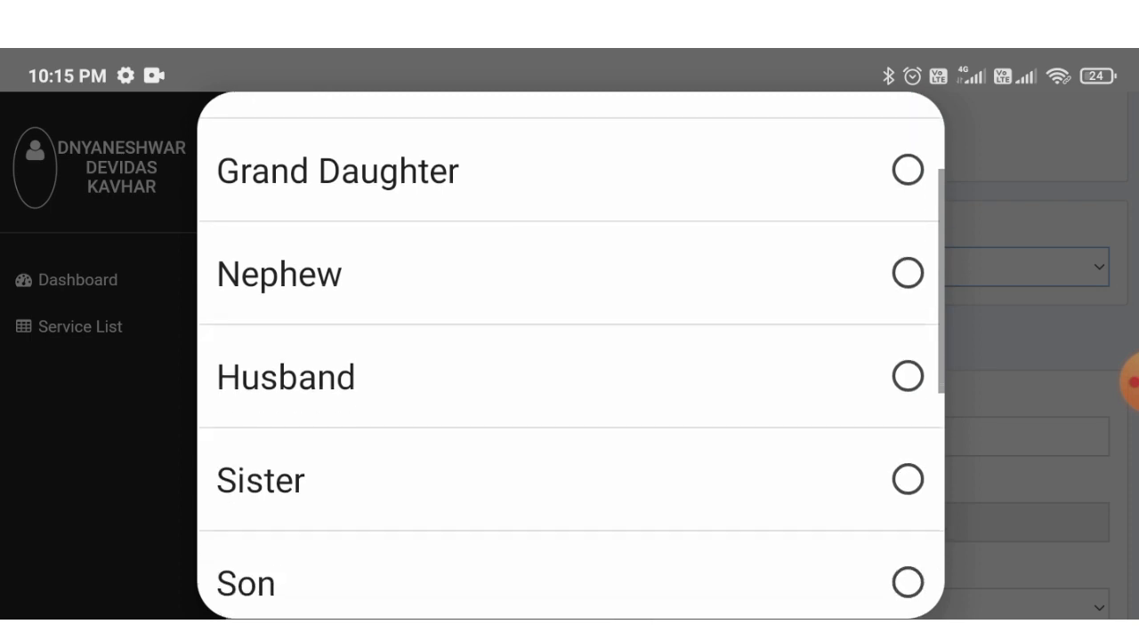
click(569, 333)
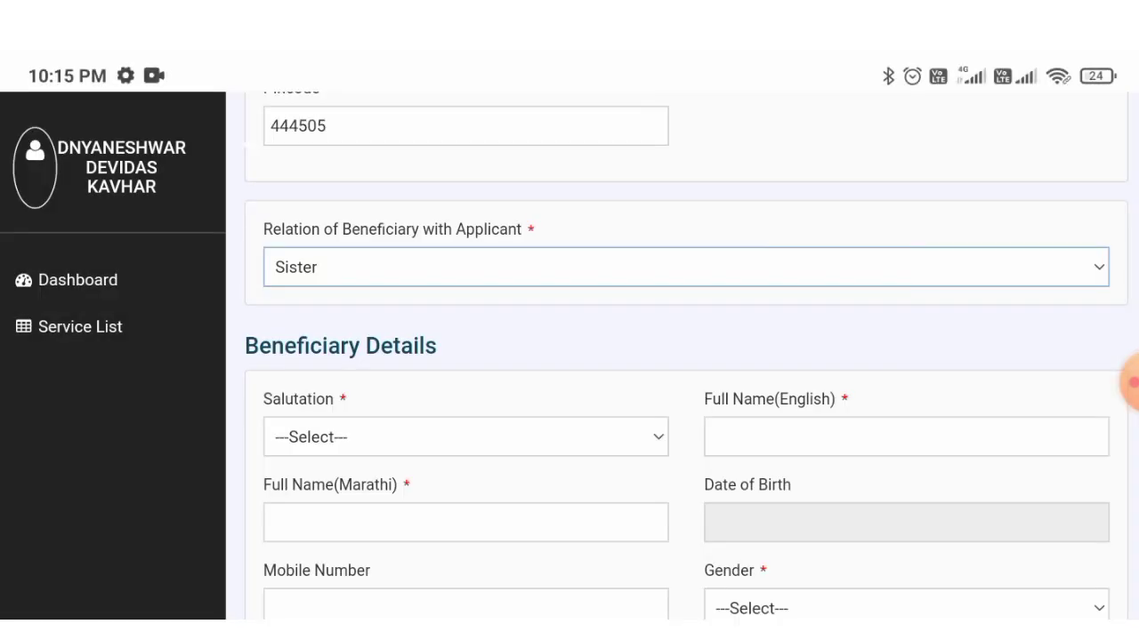
scroll(684, 355, down, 2)
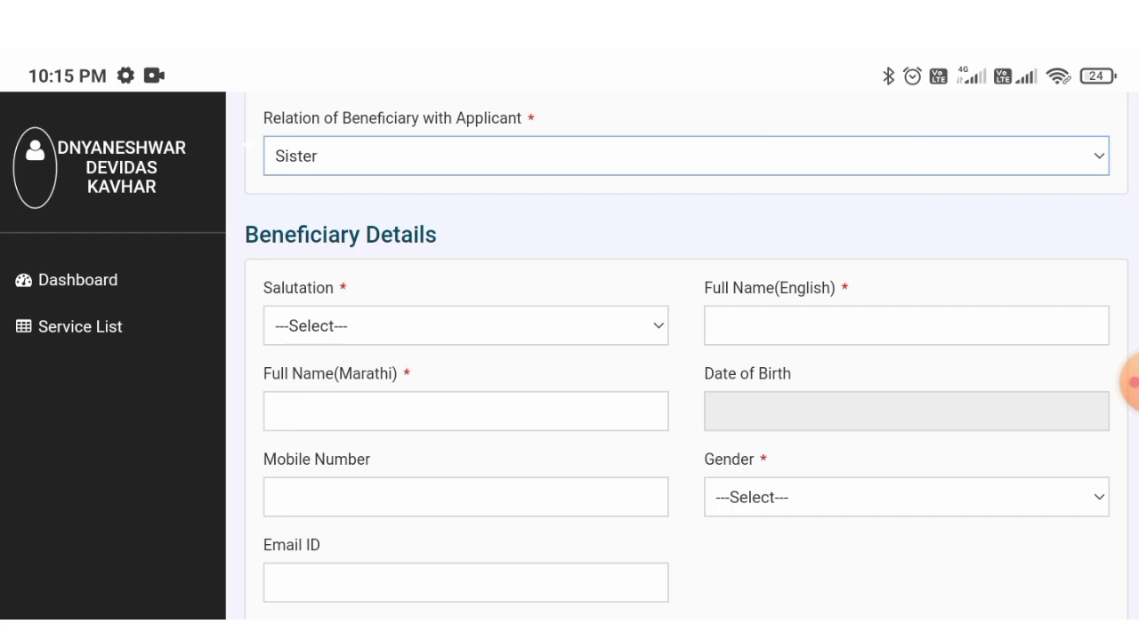
- Choose Kumari as the beneficiary's salutation so gender shows F
click(465, 326)
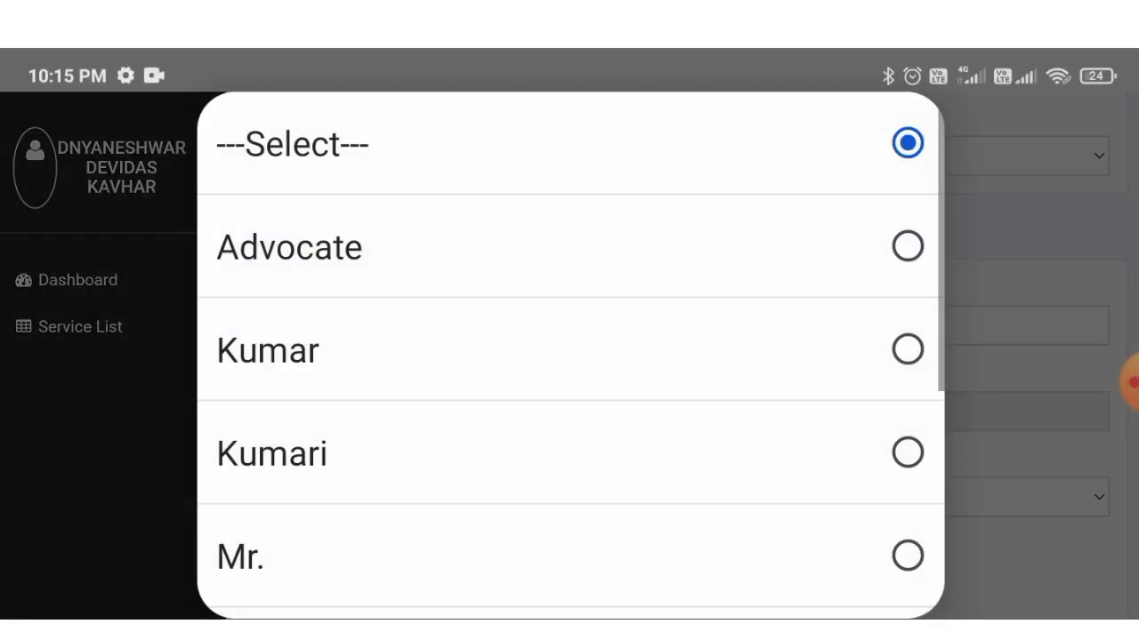
scroll(570, 355, down, 1)
scroll(569, 356, down, 3)
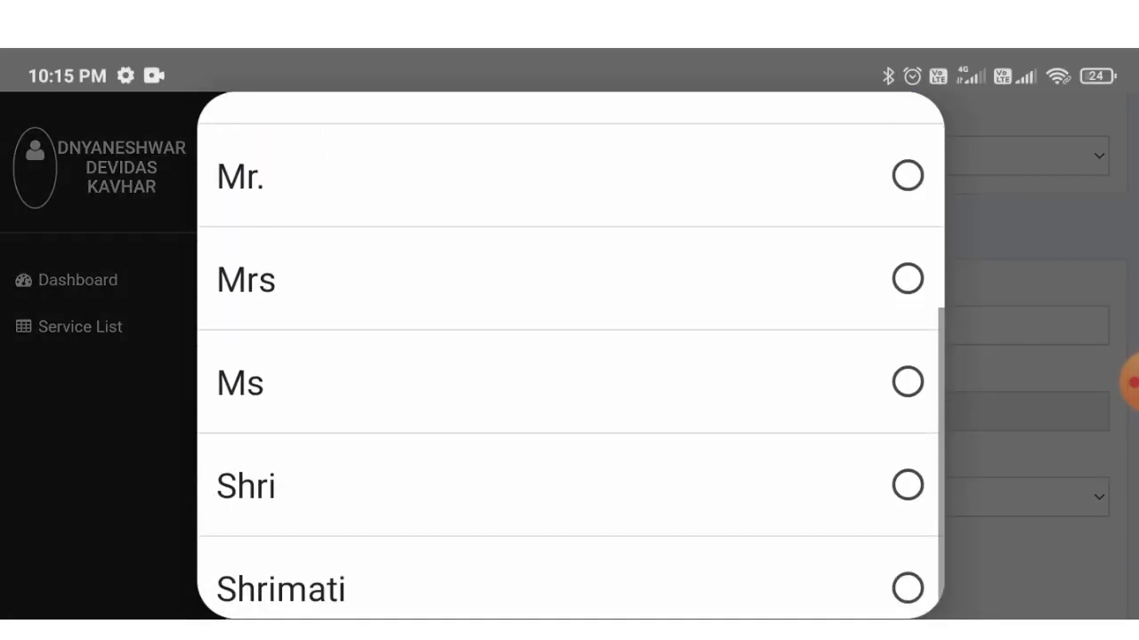
scroll(569, 356, up, 2)
click(272, 322)
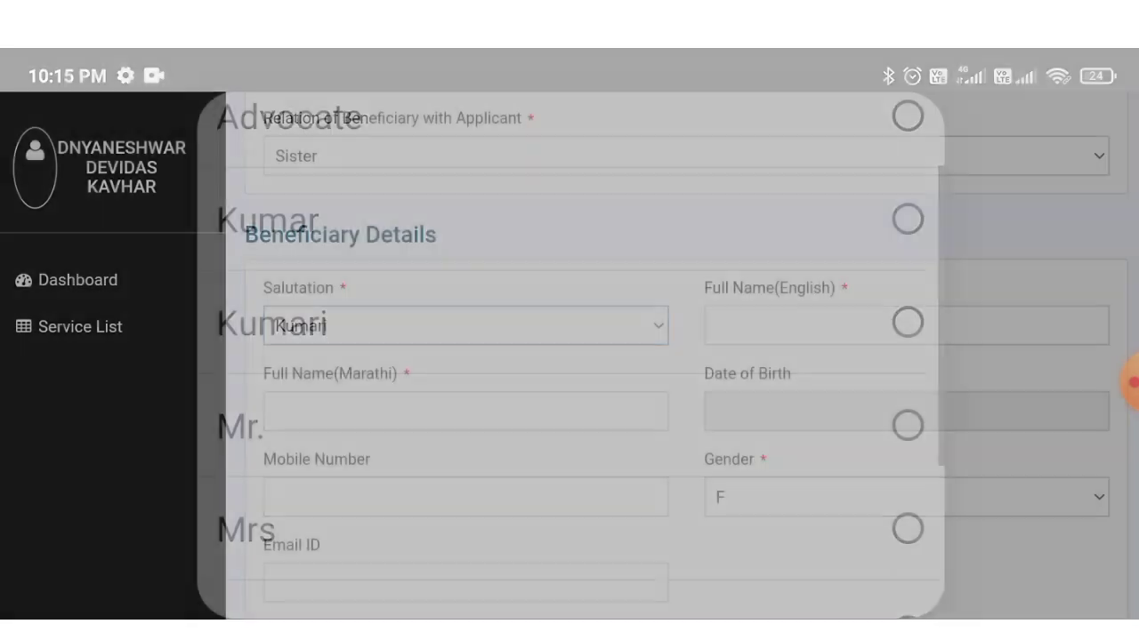
click(1128, 383)
click(1016, 433)
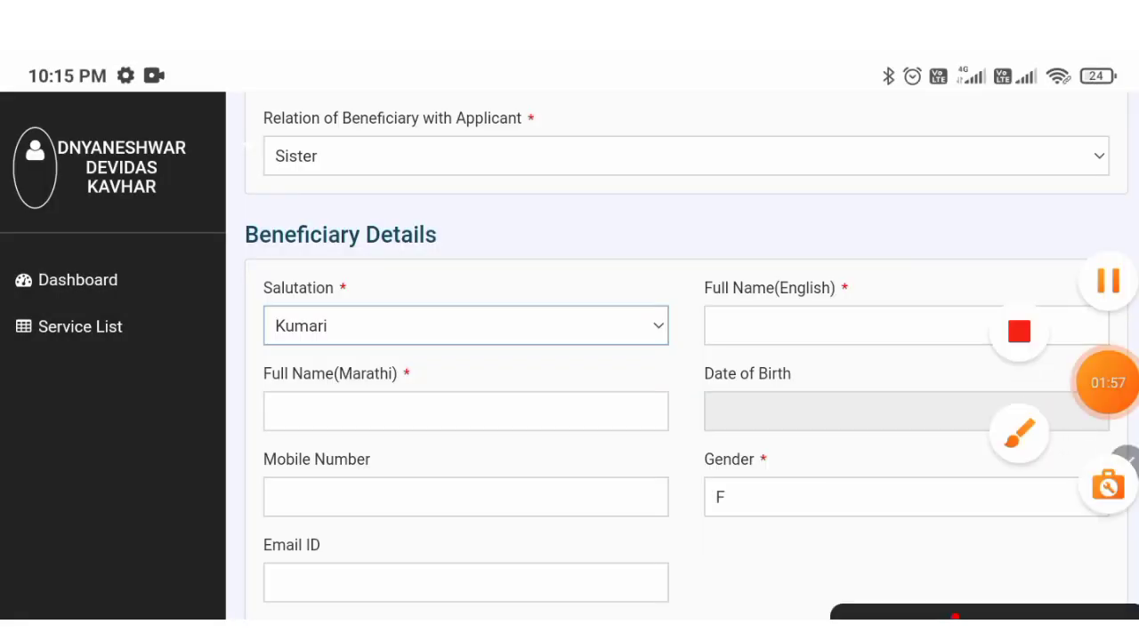
drag(788, 328, 896, 283)
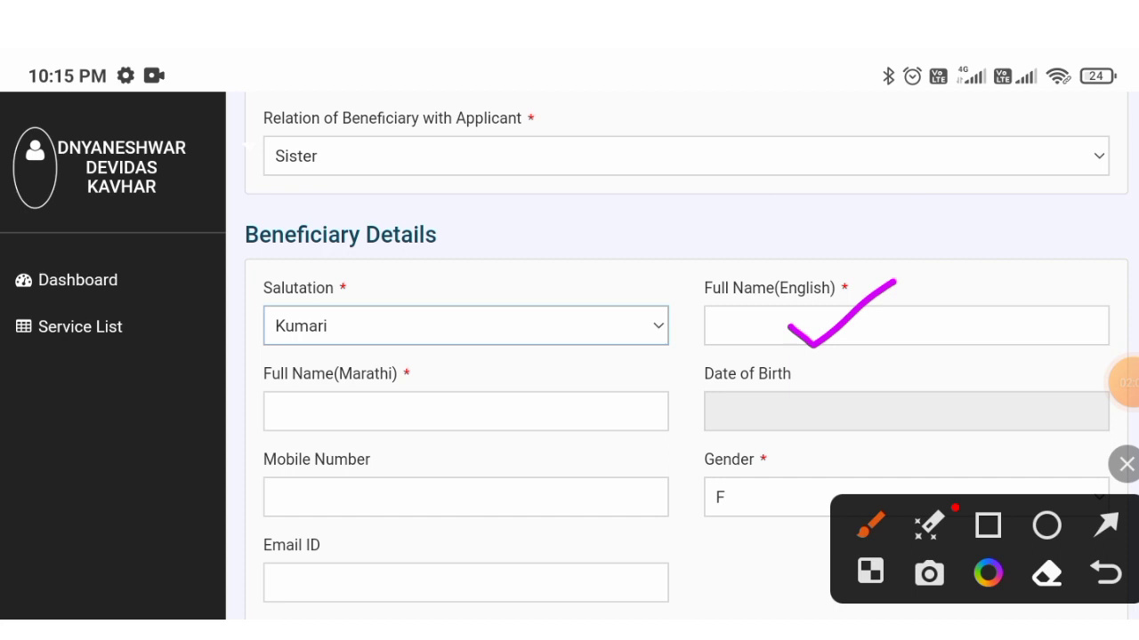
mouse_move(560, 405)
mouse_down()
mouse_move(592, 436)
mouse_move(647, 385)
mouse_up()
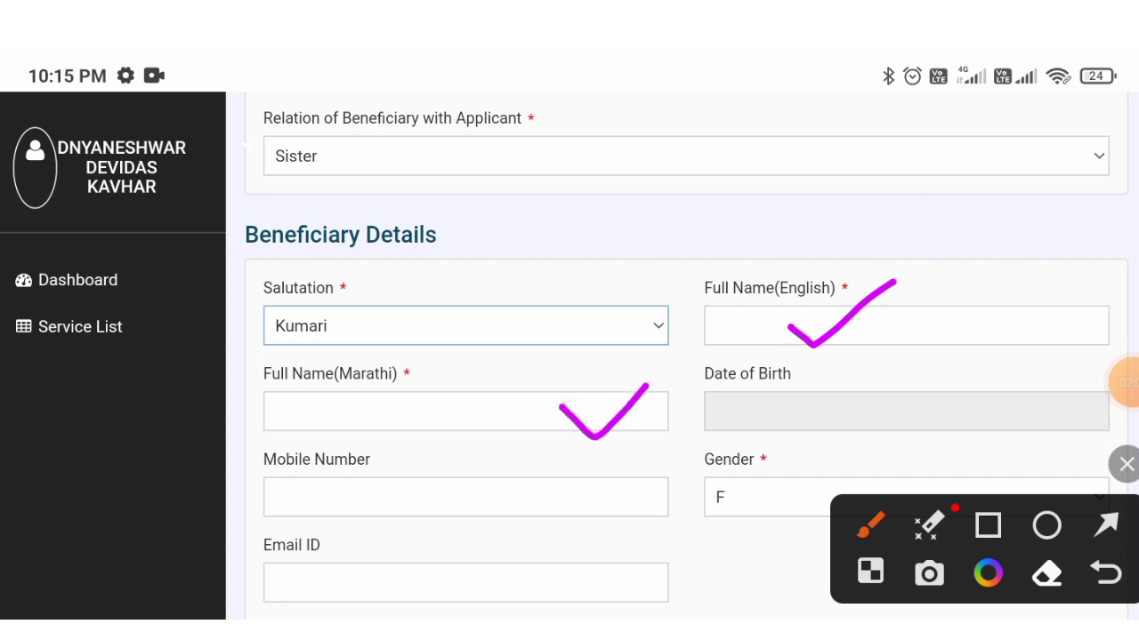
click(1126, 463)
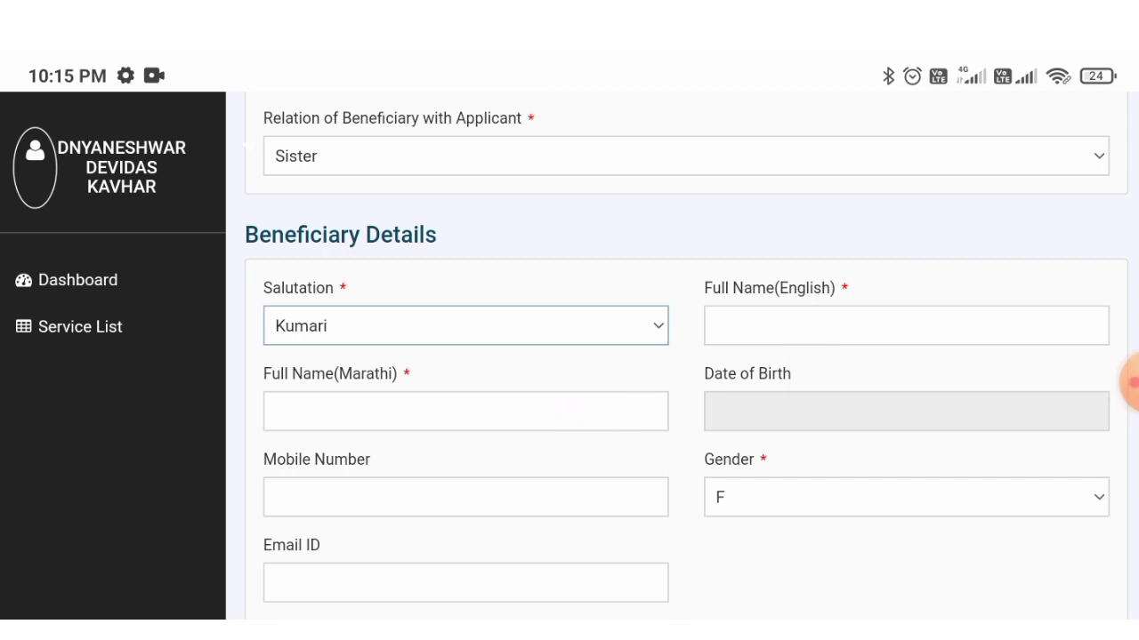
scroll(686, 356, down, 5)
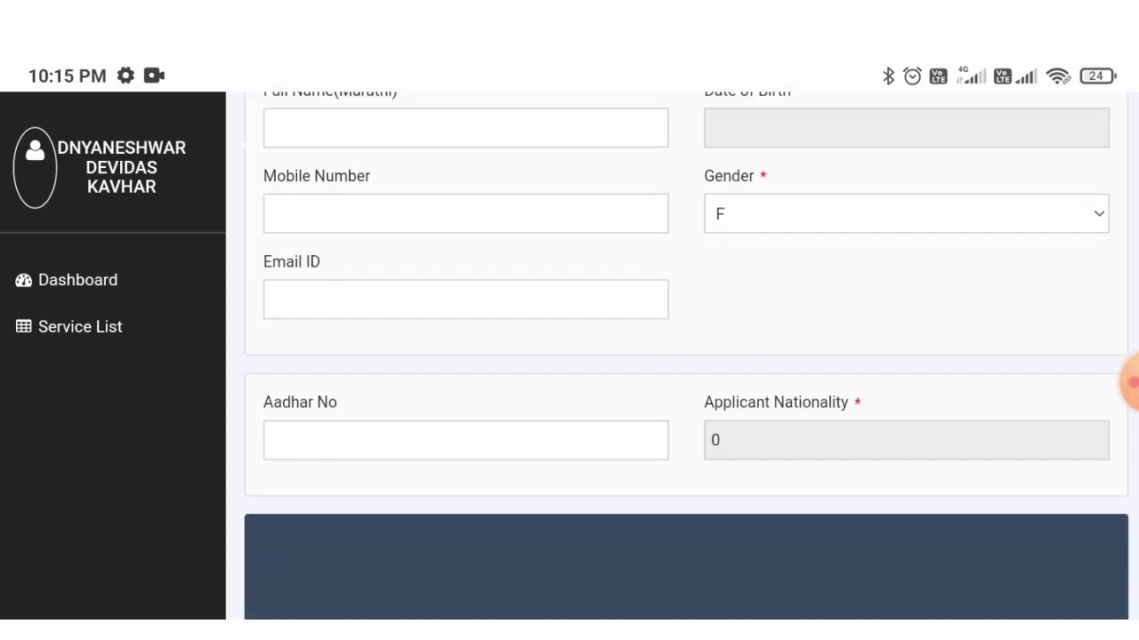
- Set the beneficiary's caste to Kunbi ( 83 ), filling the category as OBC
scroll(686, 355, down, 4)
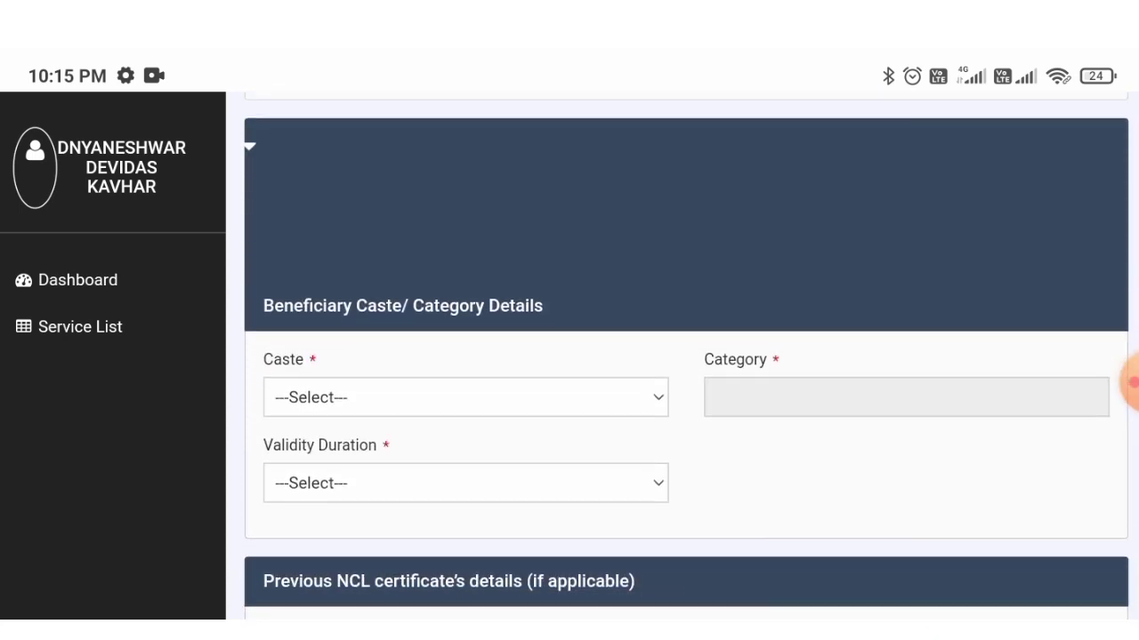
scroll(686, 356, up, 1)
scroll(686, 356, down, 2)
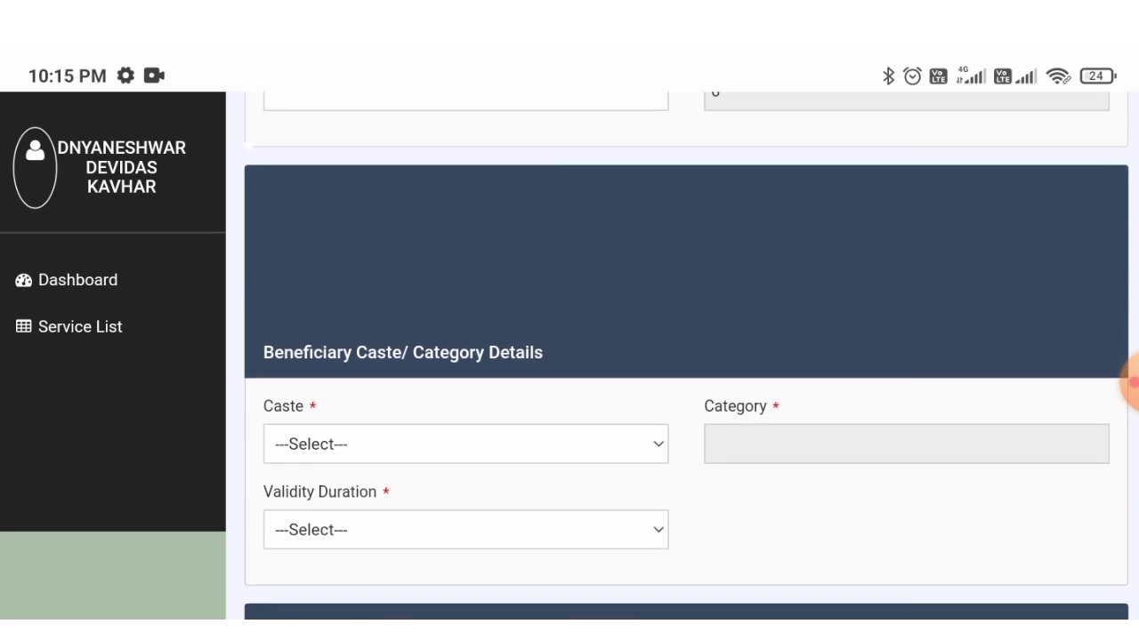
scroll(686, 356, down, 1)
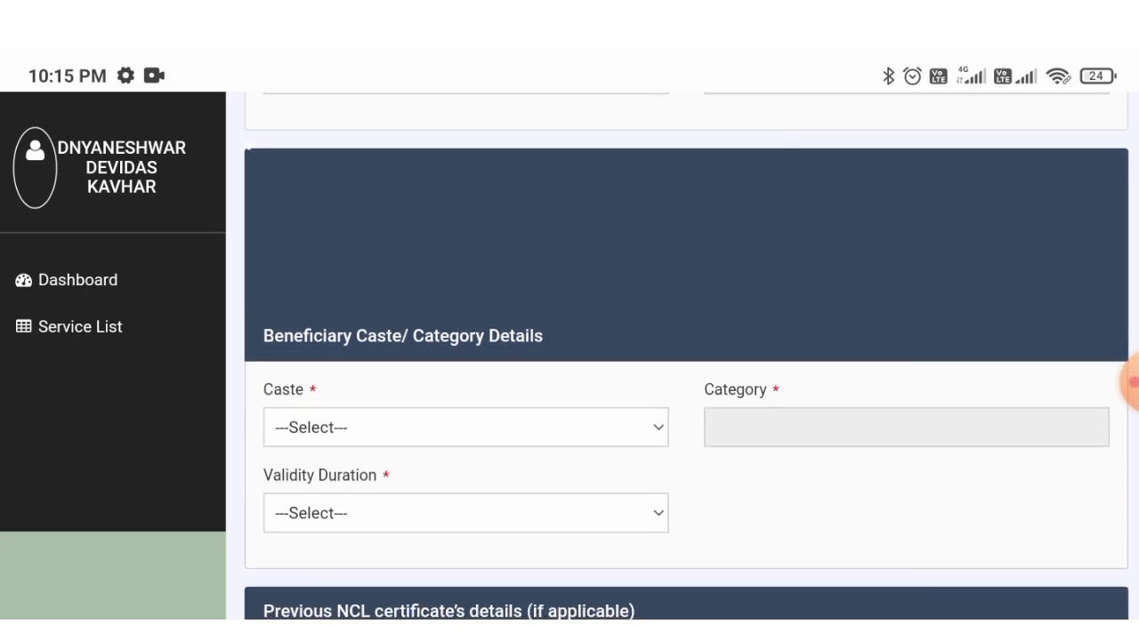
click(1128, 382)
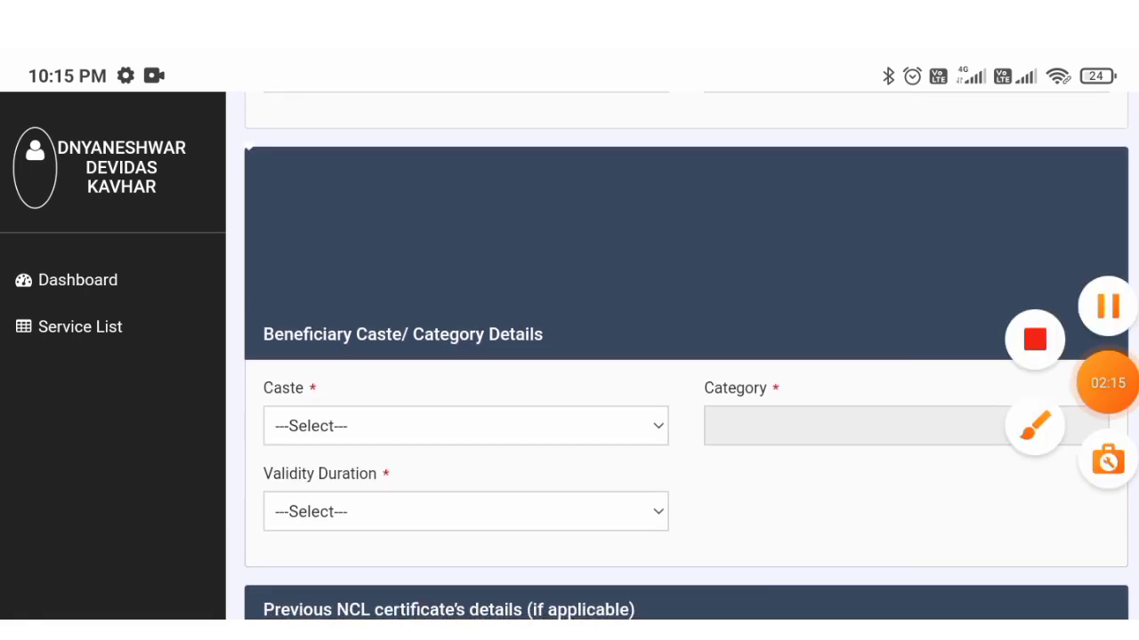
scroll(686, 355, up, 5)
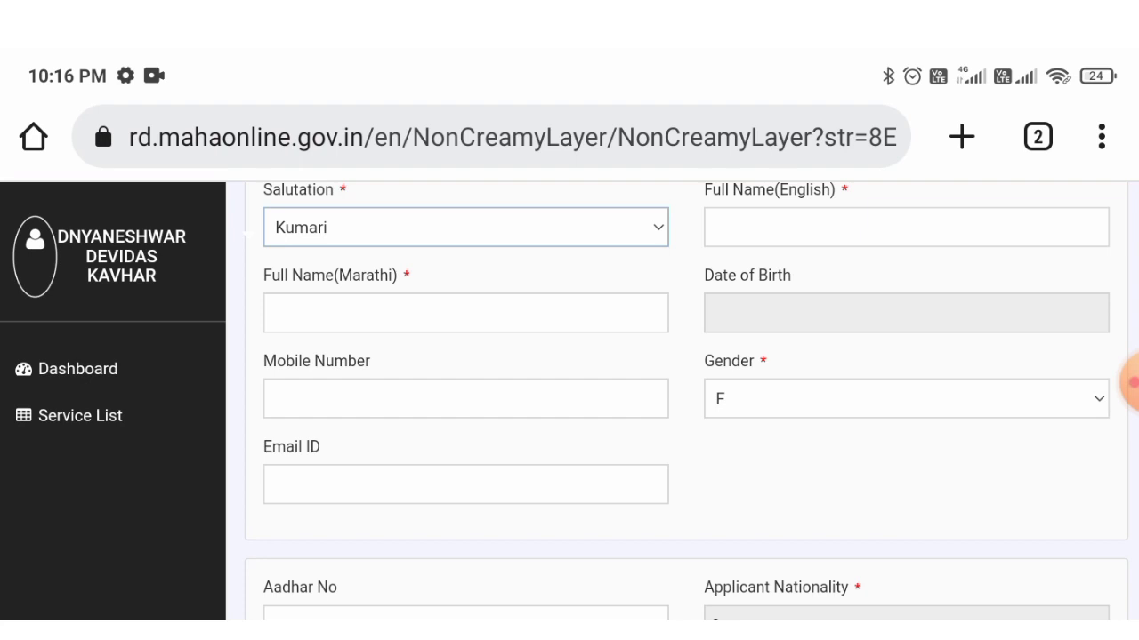
scroll(685, 400, down, 10)
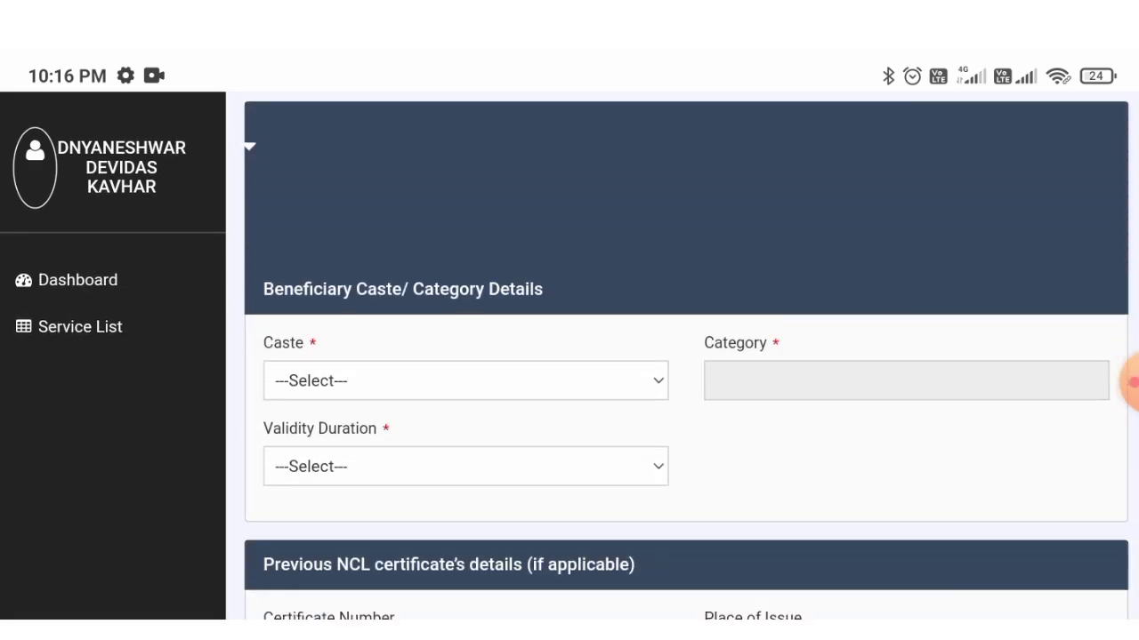
click(465, 380)
scroll(571, 356, down, 10)
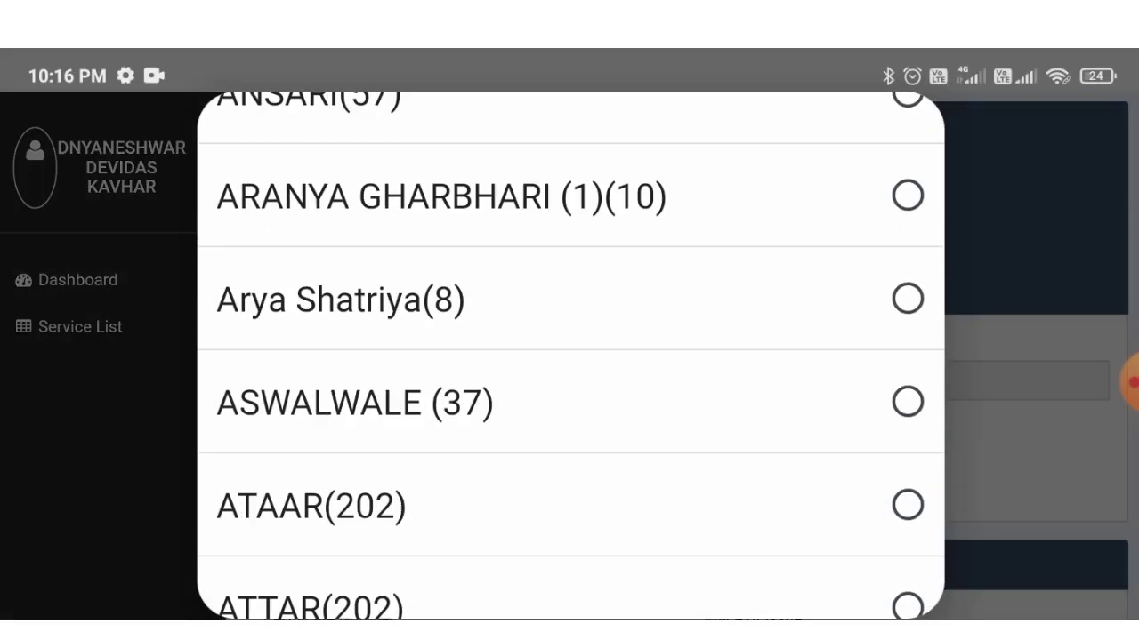
scroll(571, 356, down, 15)
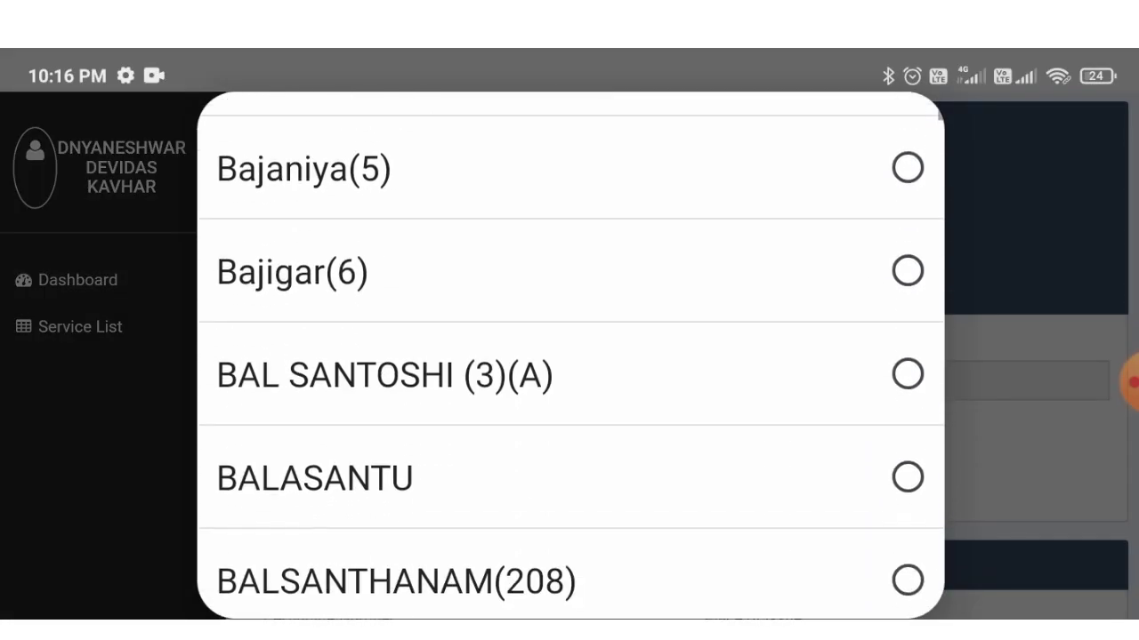
scroll(570, 356, down, 15)
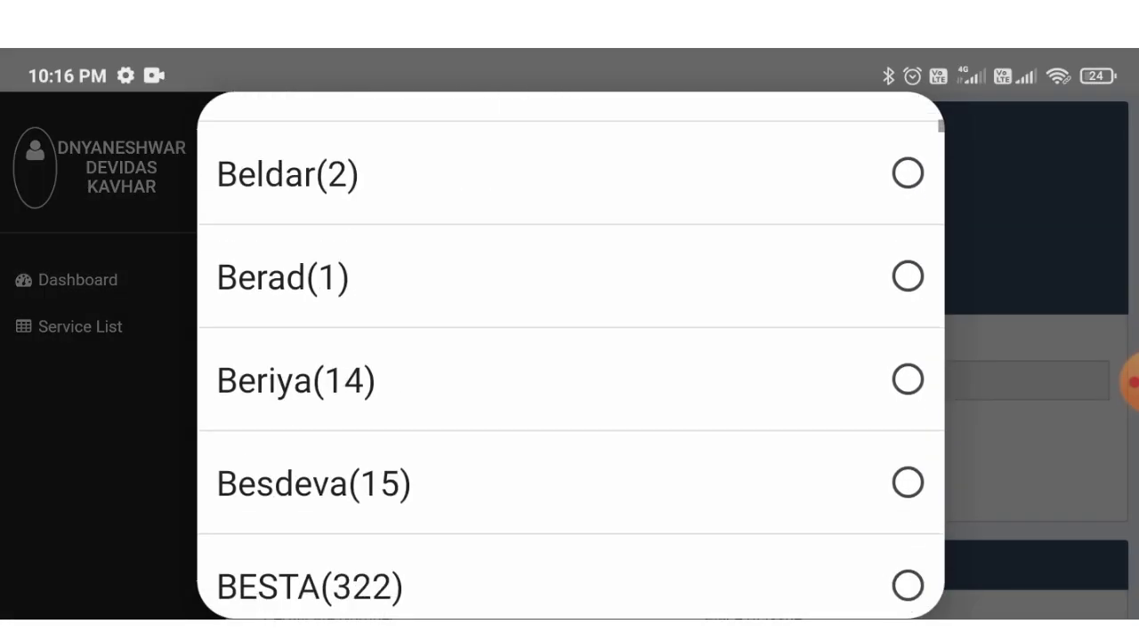
scroll(570, 356, down, 10)
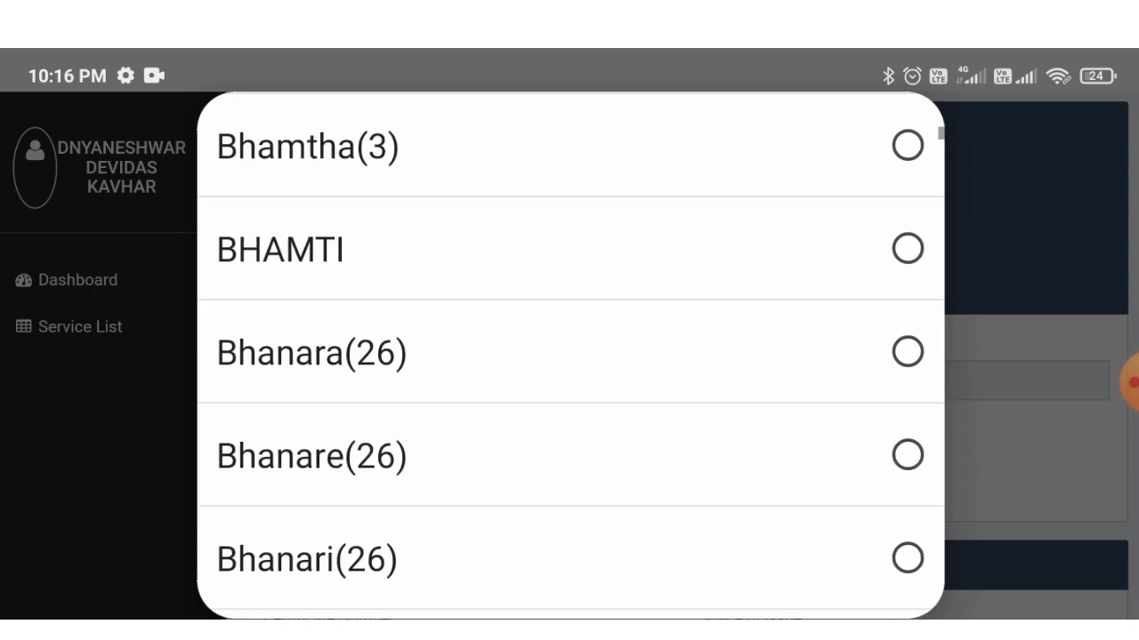
click(1130, 383)
click(1107, 281)
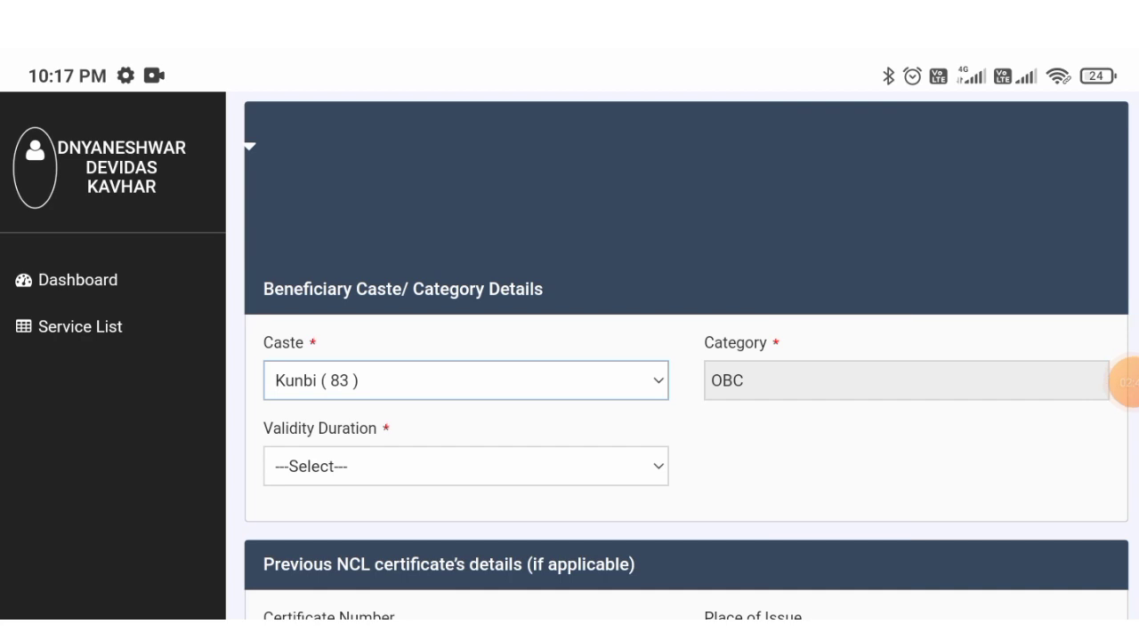
- Set the validity duration to 3 Years
scroll(686, 356, down, 1)
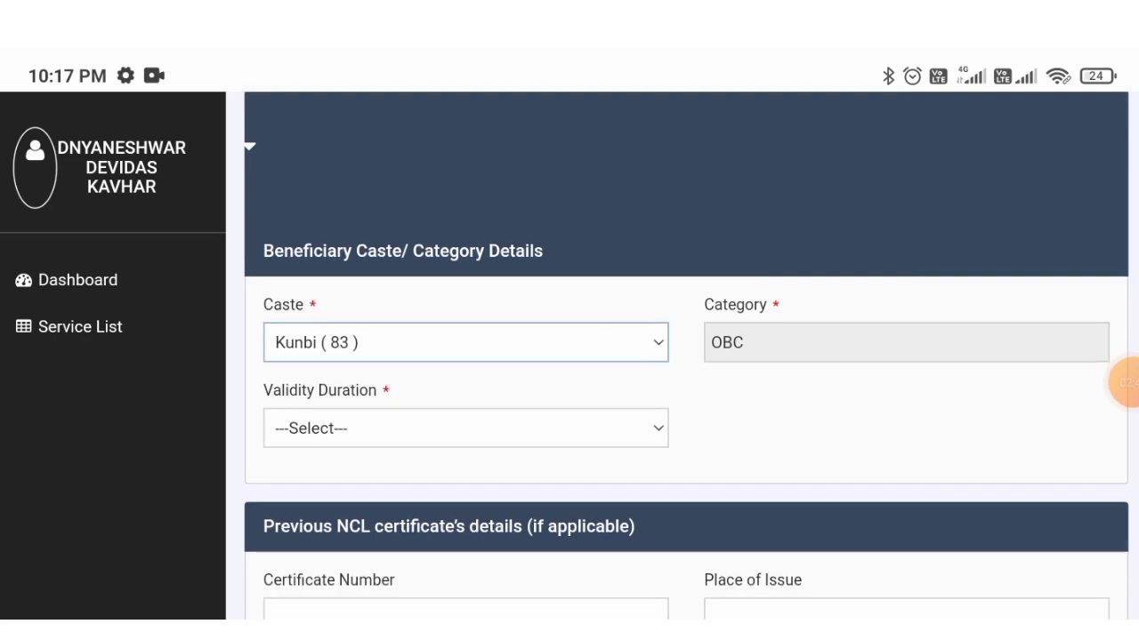
click(465, 428)
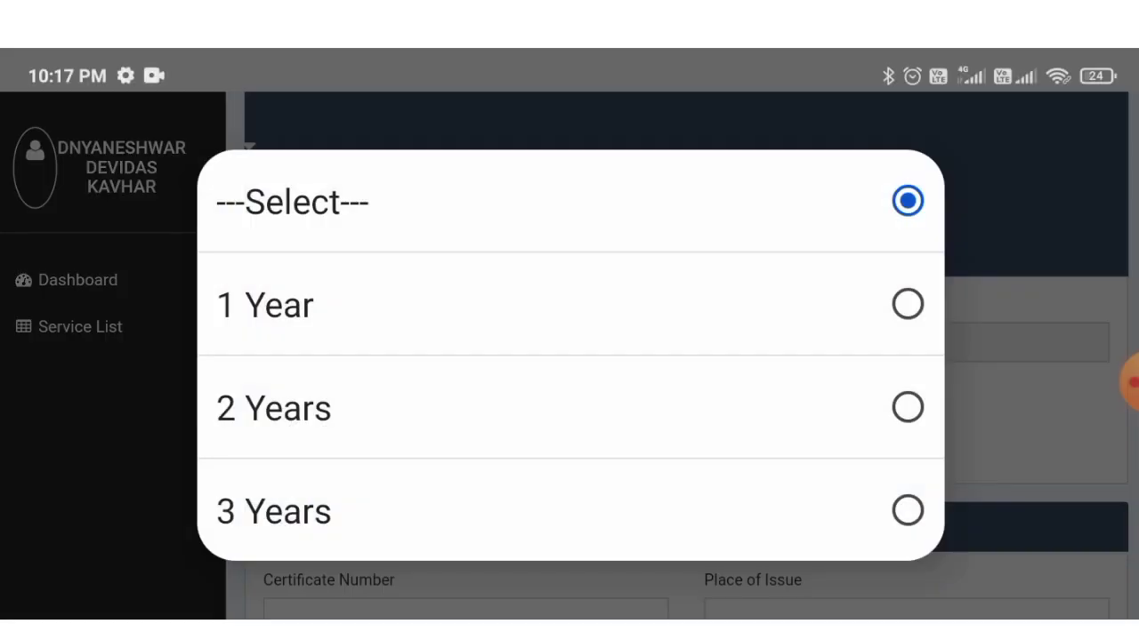
click(274, 512)
scroll(686, 356, down, 3)
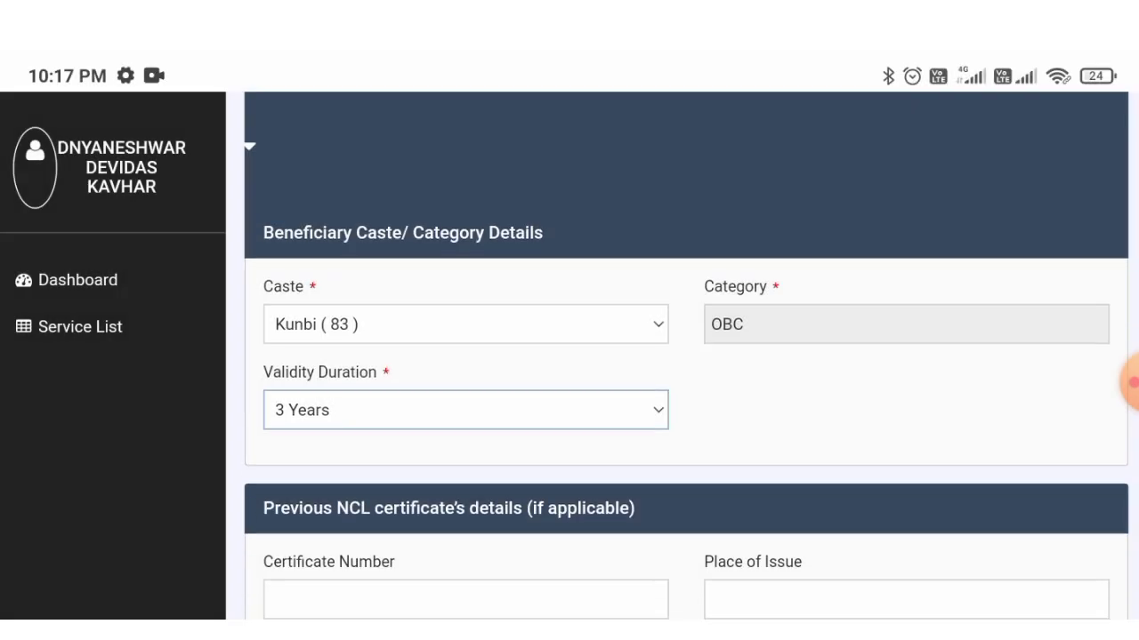
scroll(686, 355, down, 5)
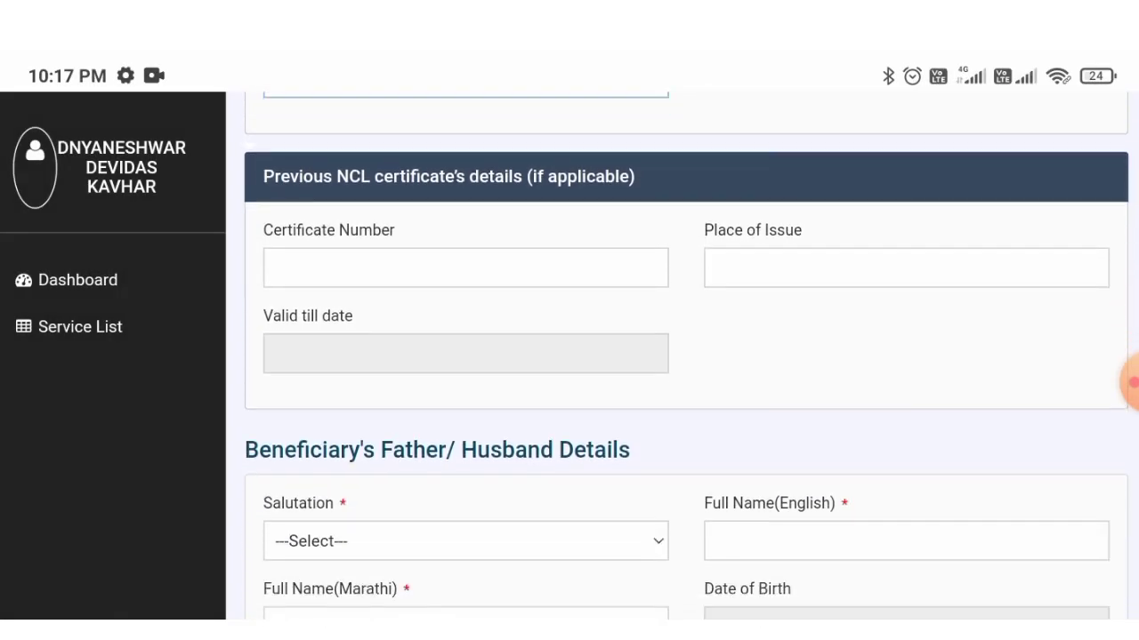
- Give the beneficiary's father/husband the salutation Mr., with gender showing M
scroll(686, 356, down, 2)
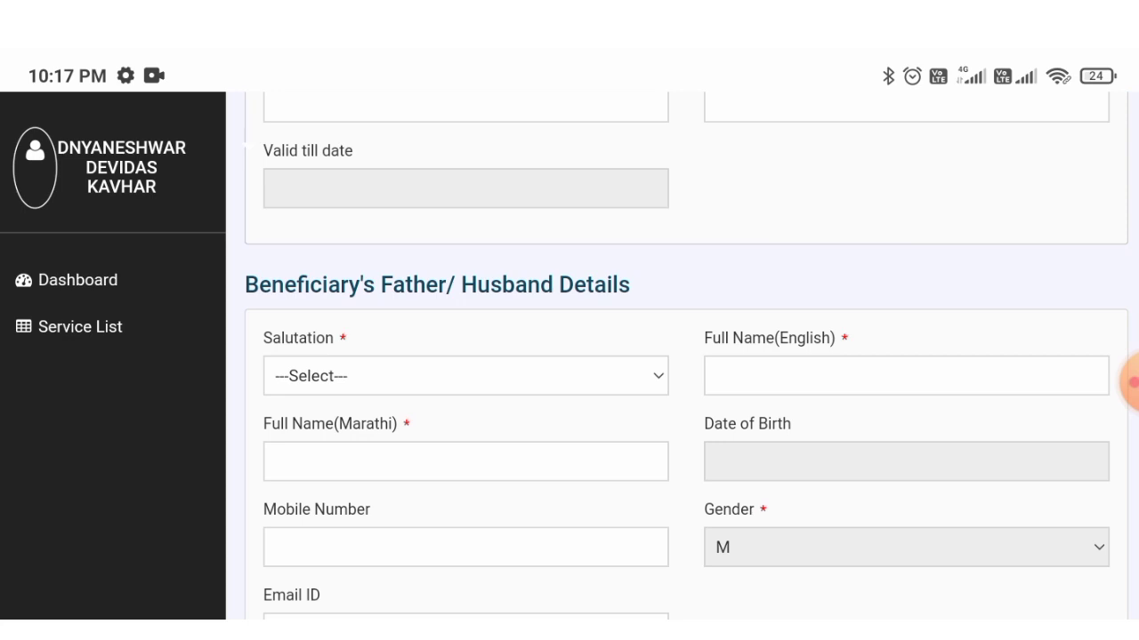
click(465, 375)
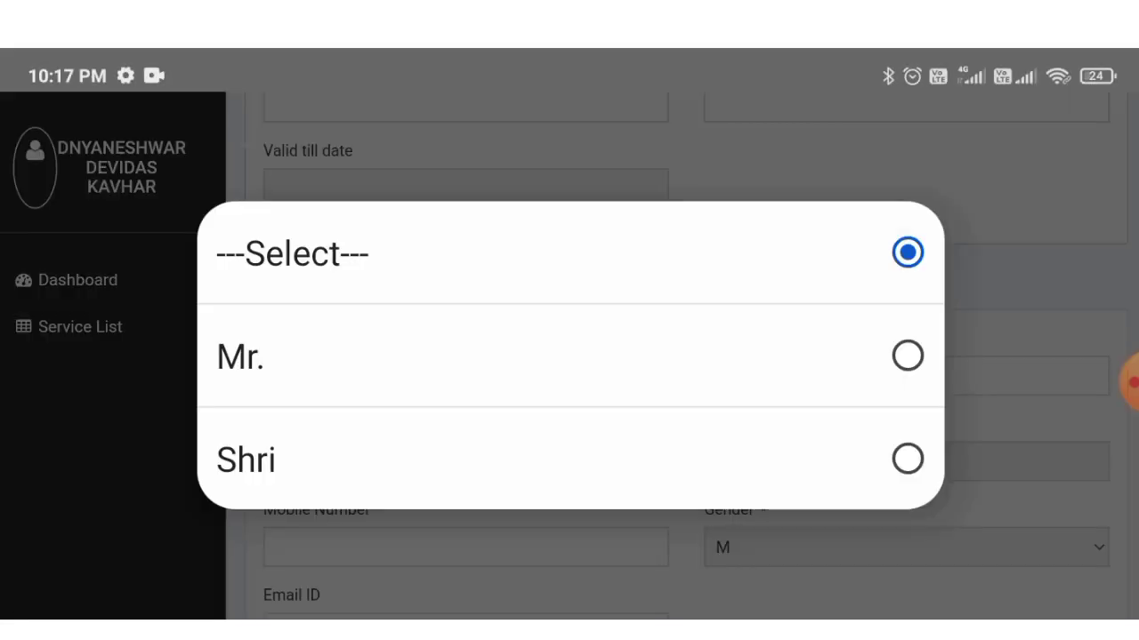
click(569, 356)
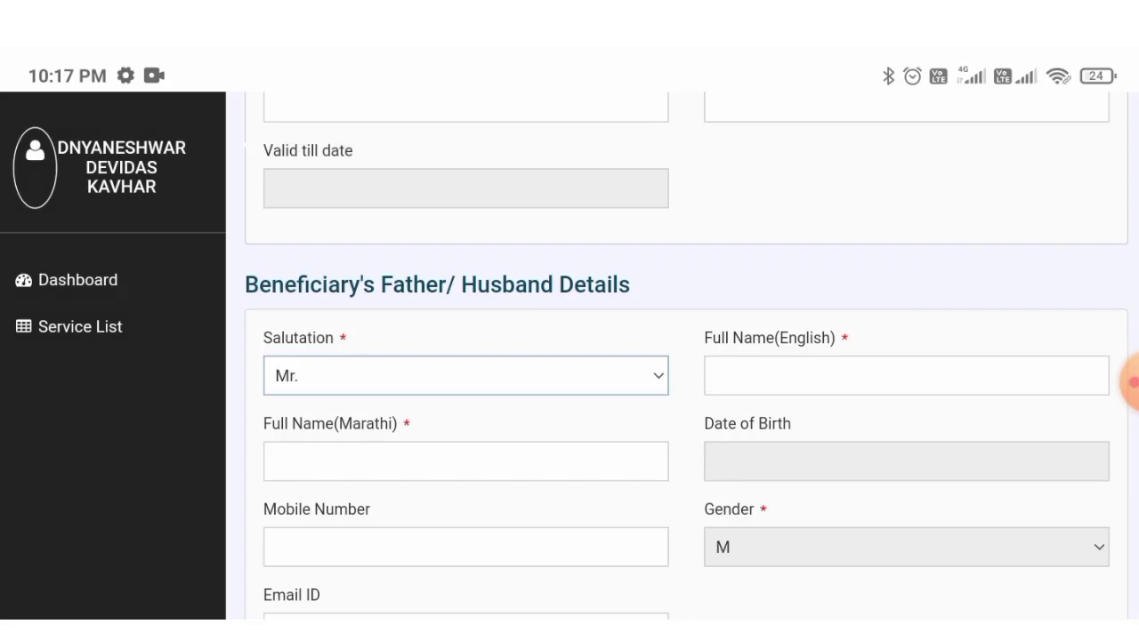
click(1019, 434)
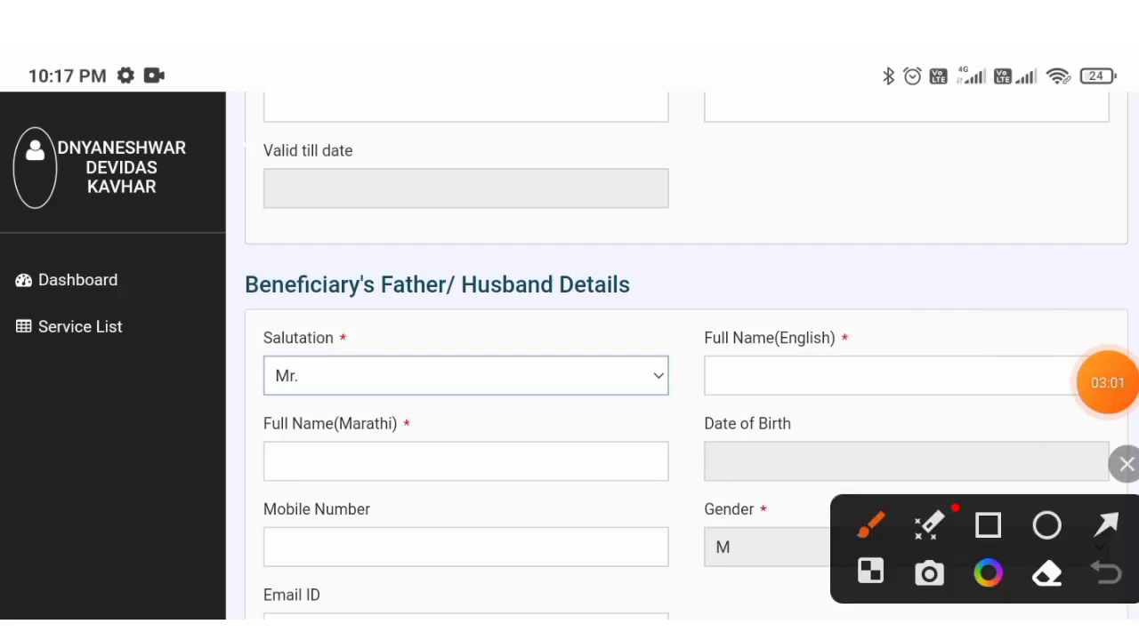
drag(861, 388, 950, 342)
drag(527, 460, 629, 409)
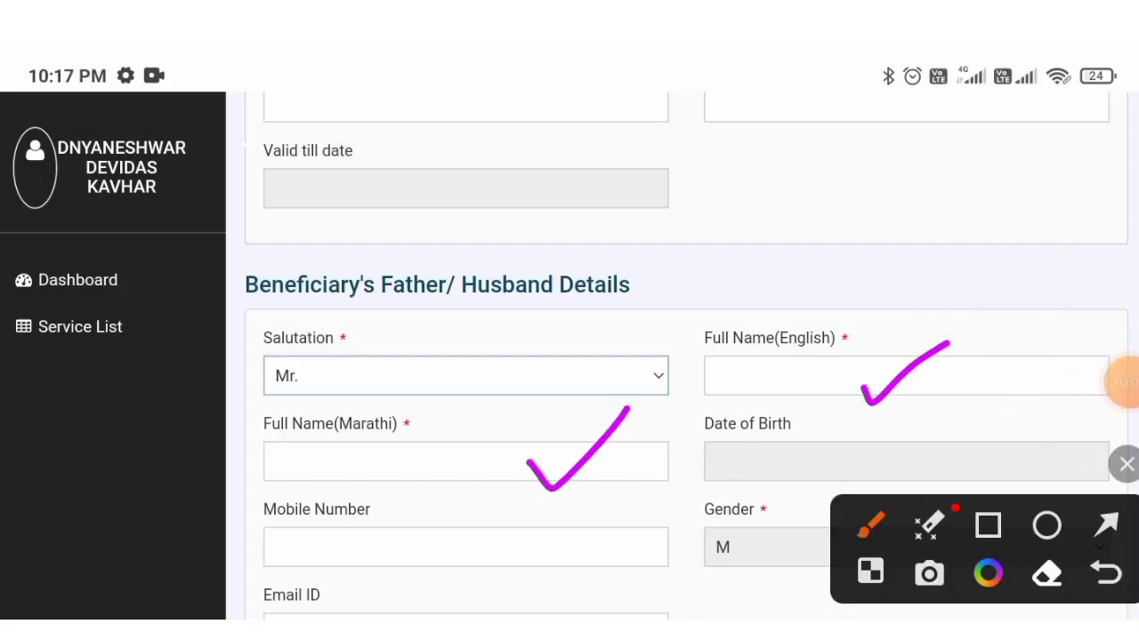
click(1126, 464)
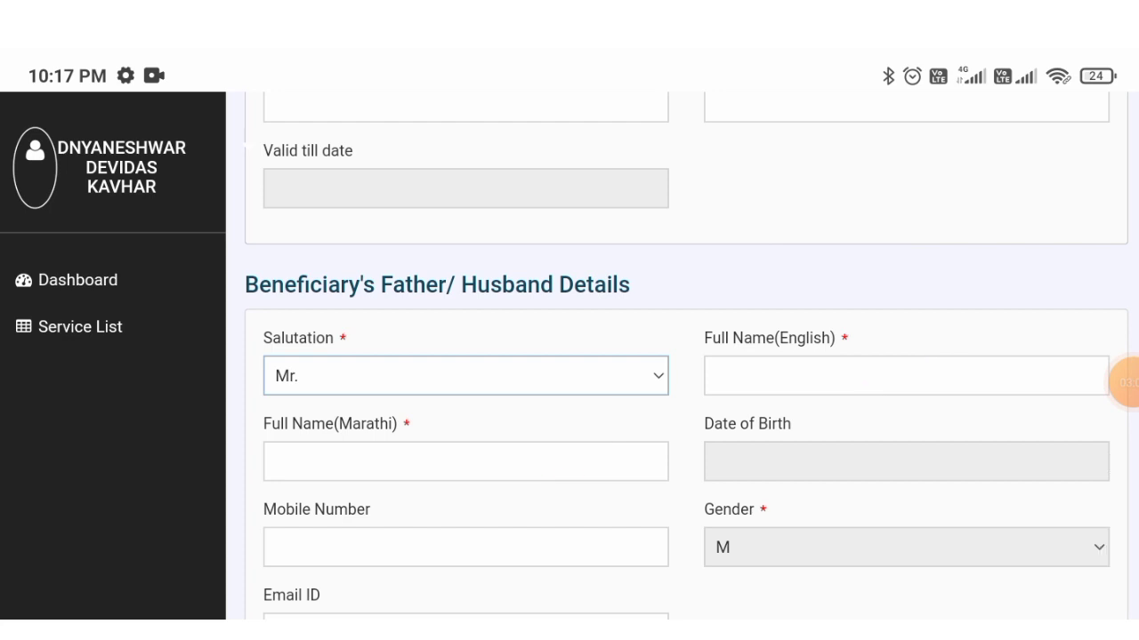
scroll(686, 355, down, 5)
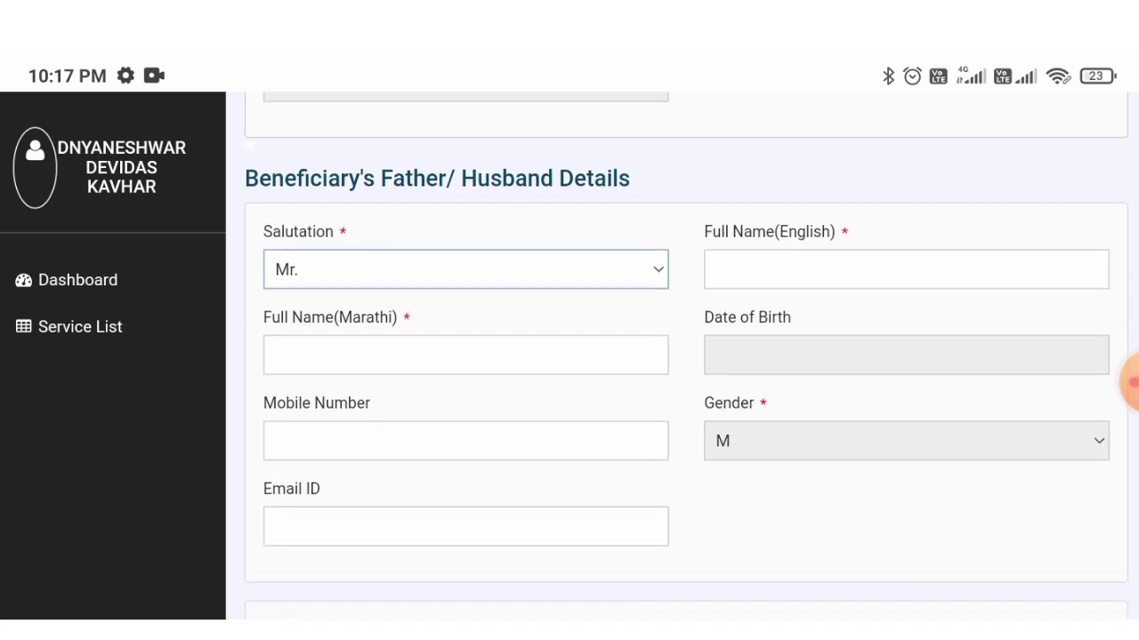
scroll(686, 355, down, 5)
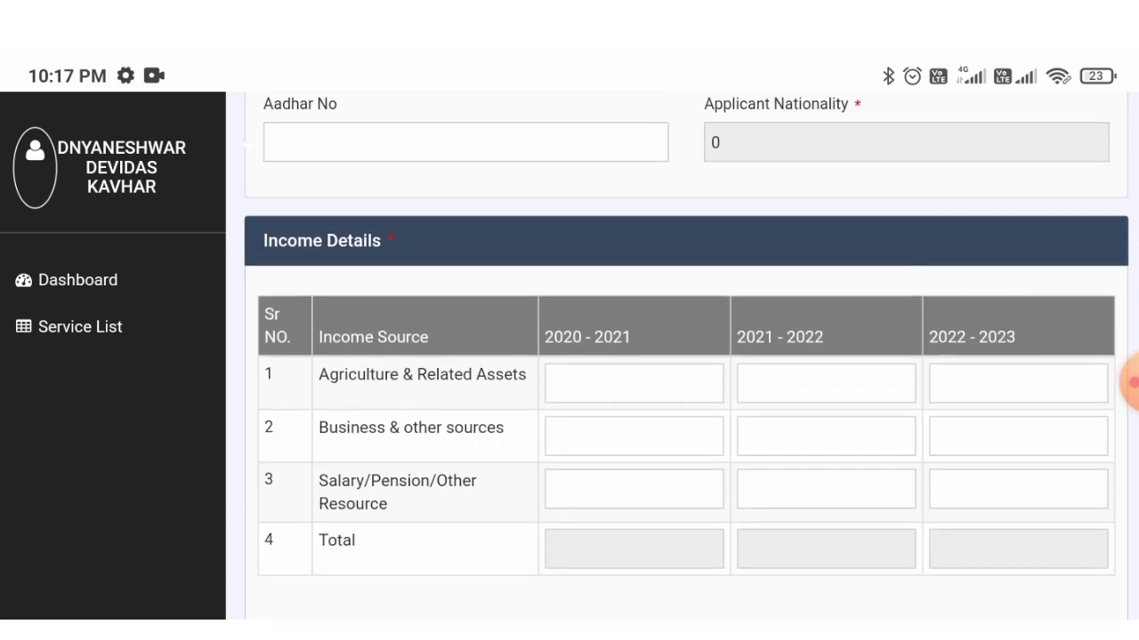
scroll(686, 356, down, 1)
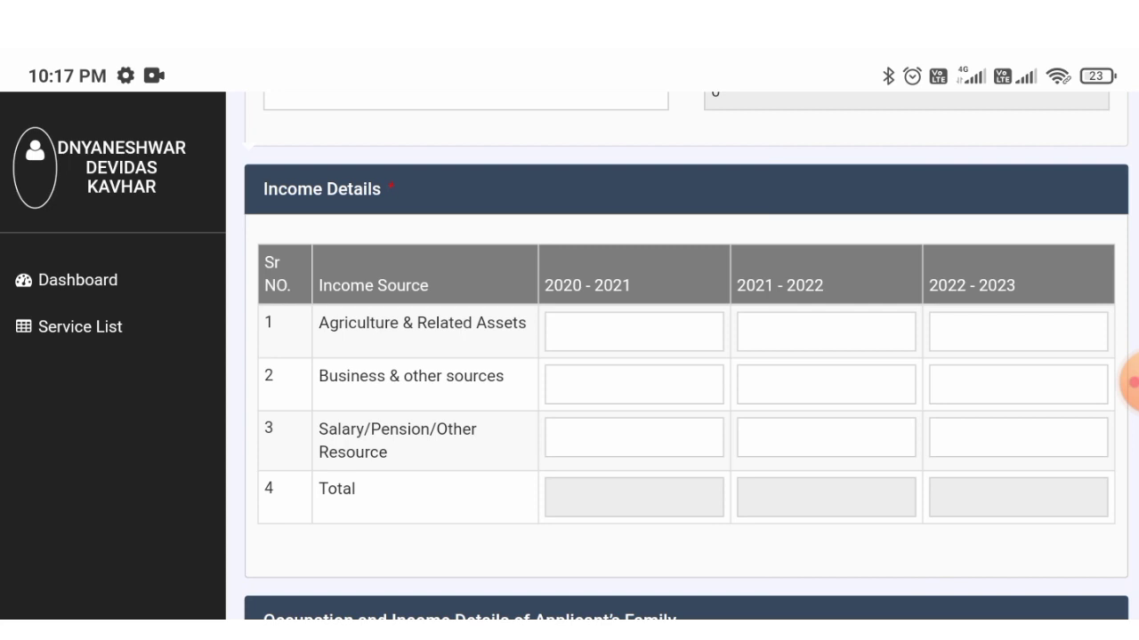
scroll(687, 356, down, 4)
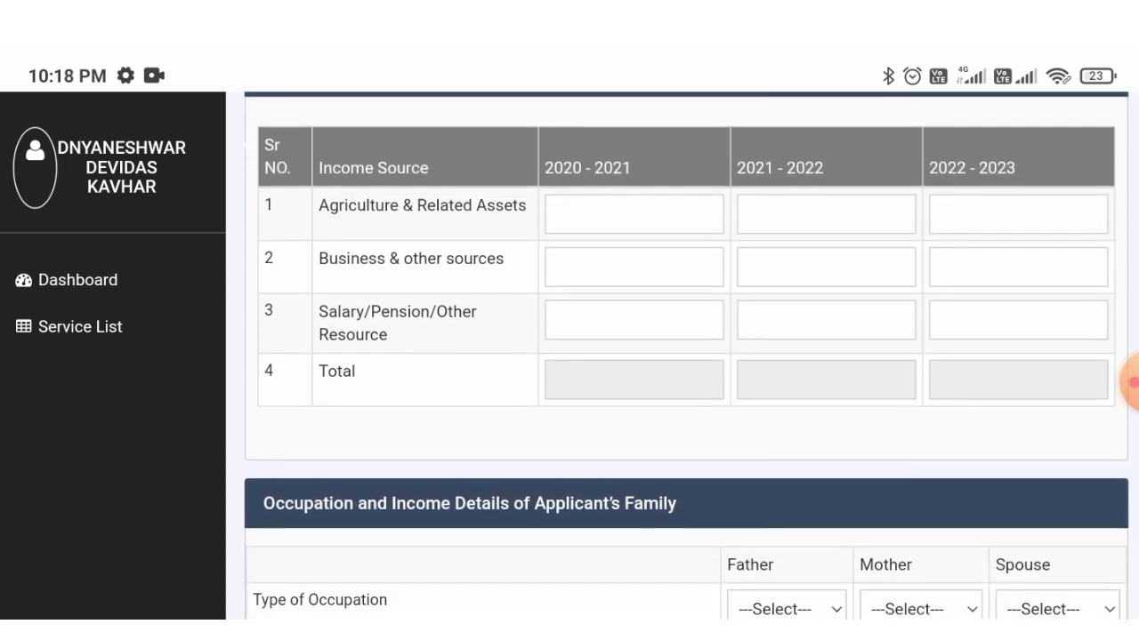
scroll(687, 356, down, 6)
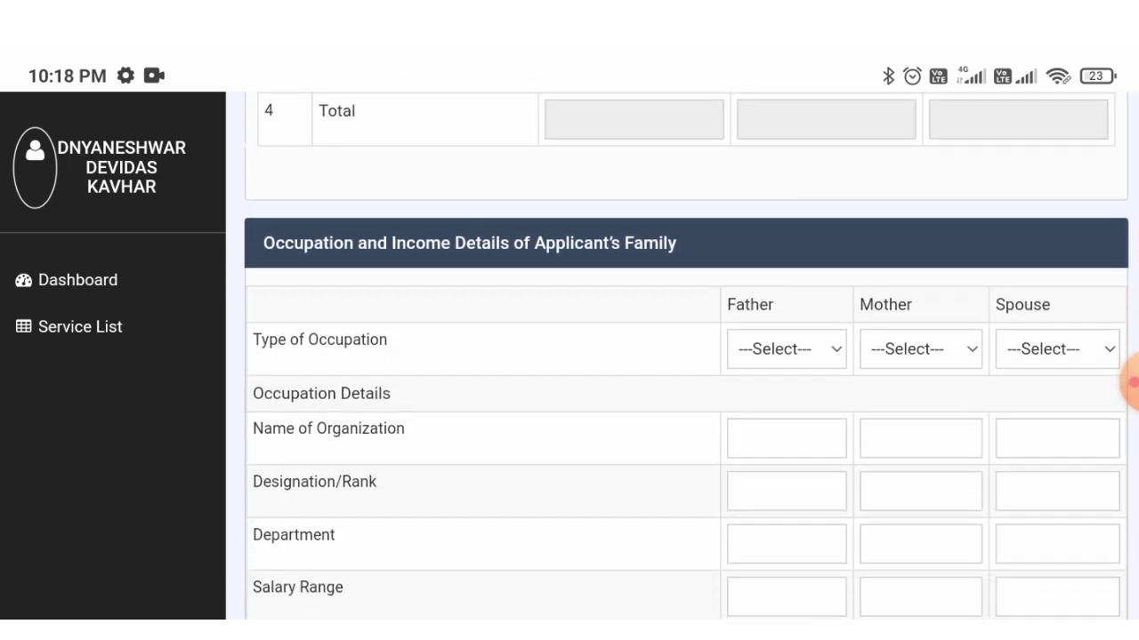
scroll(686, 356, down, 10)
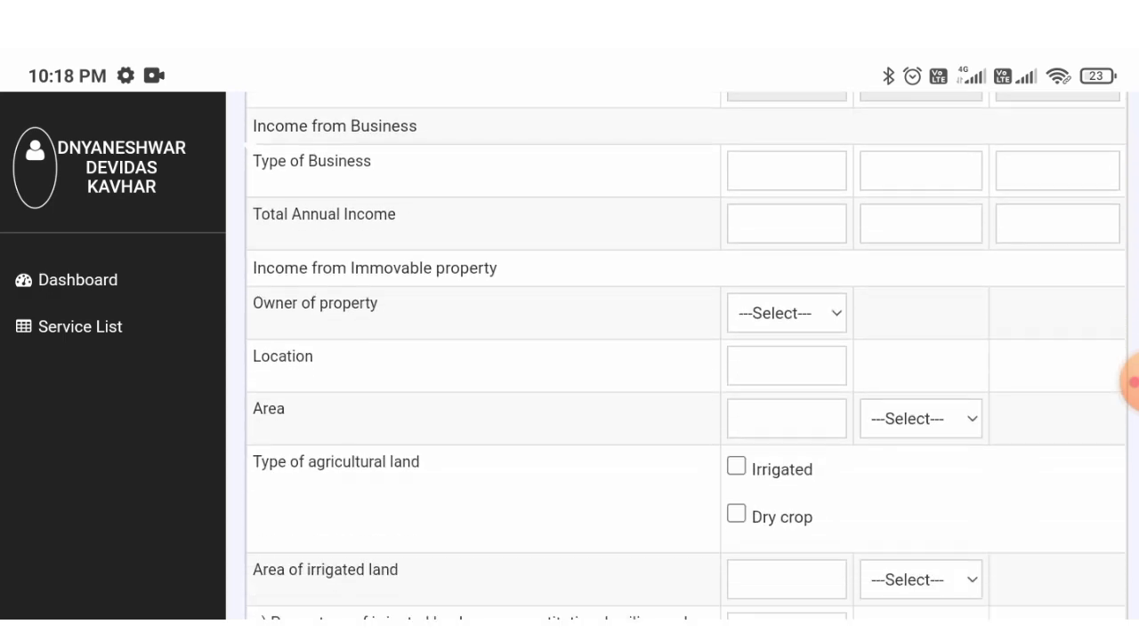
scroll(687, 355, down, 9)
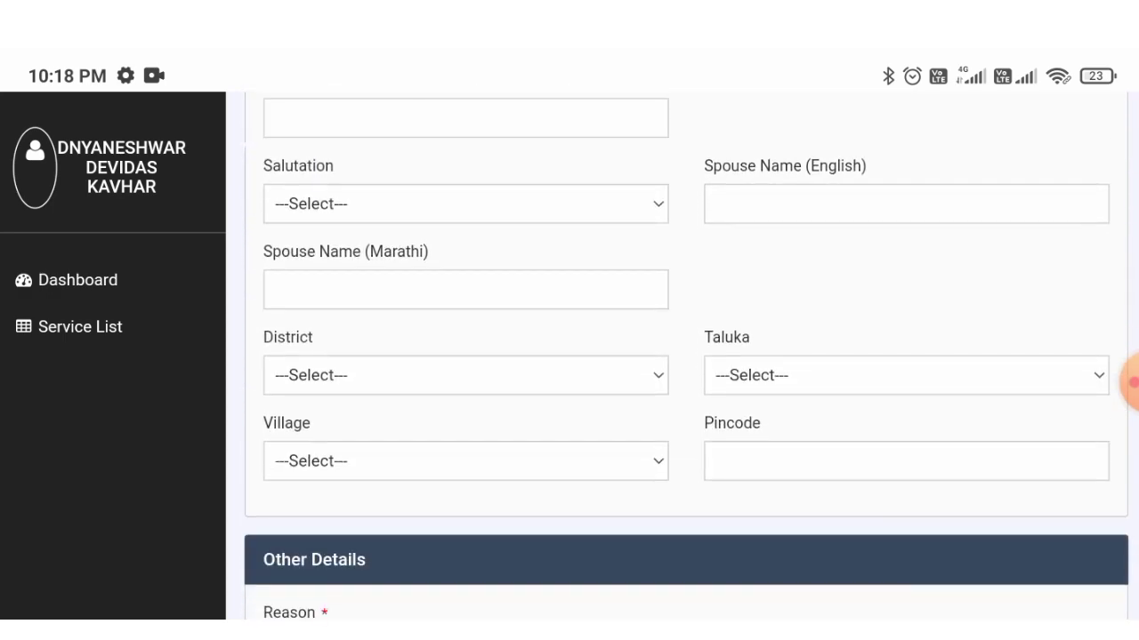
scroll(687, 355, down, 4)
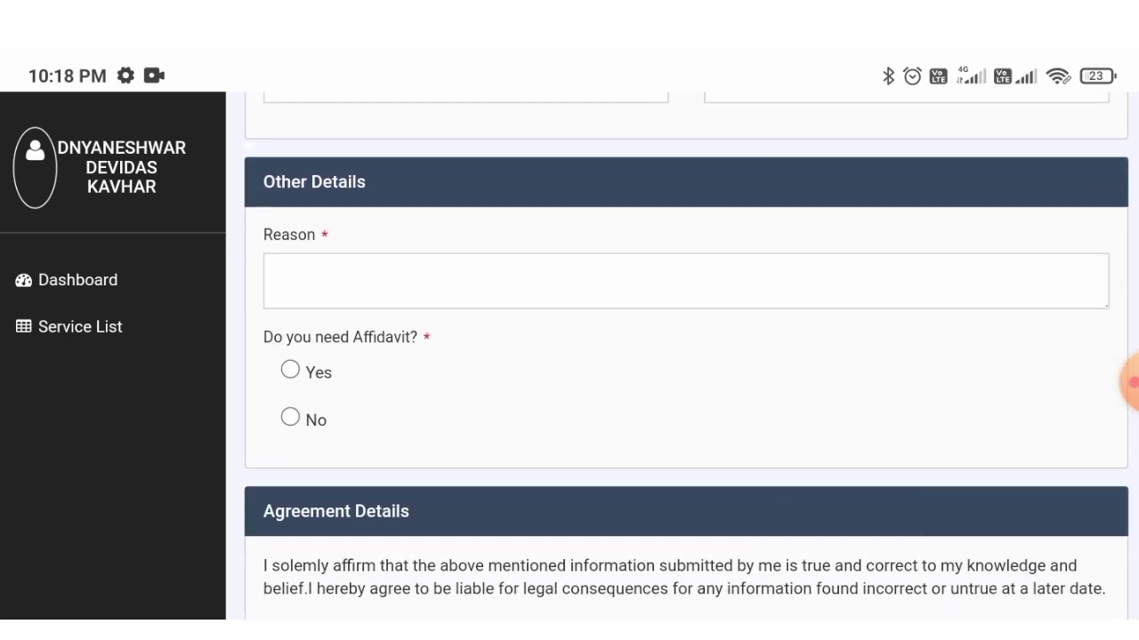
- Enter reason EDUCATION PURPOSE, choose No for affidavit, accept the declaration and save
click(1128, 383)
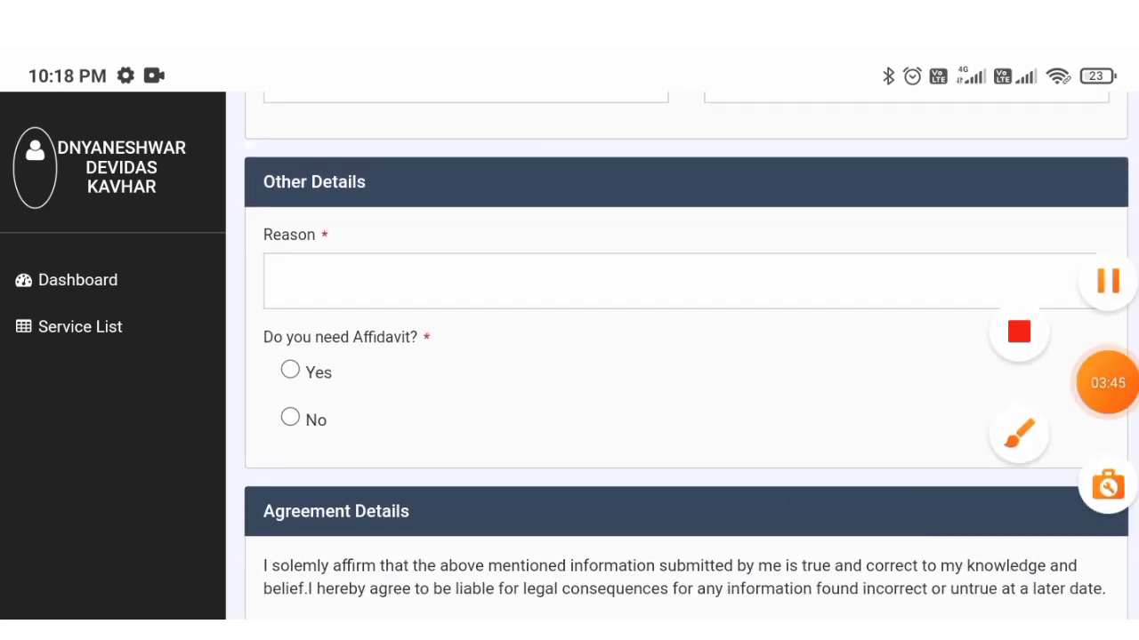
click(1022, 437)
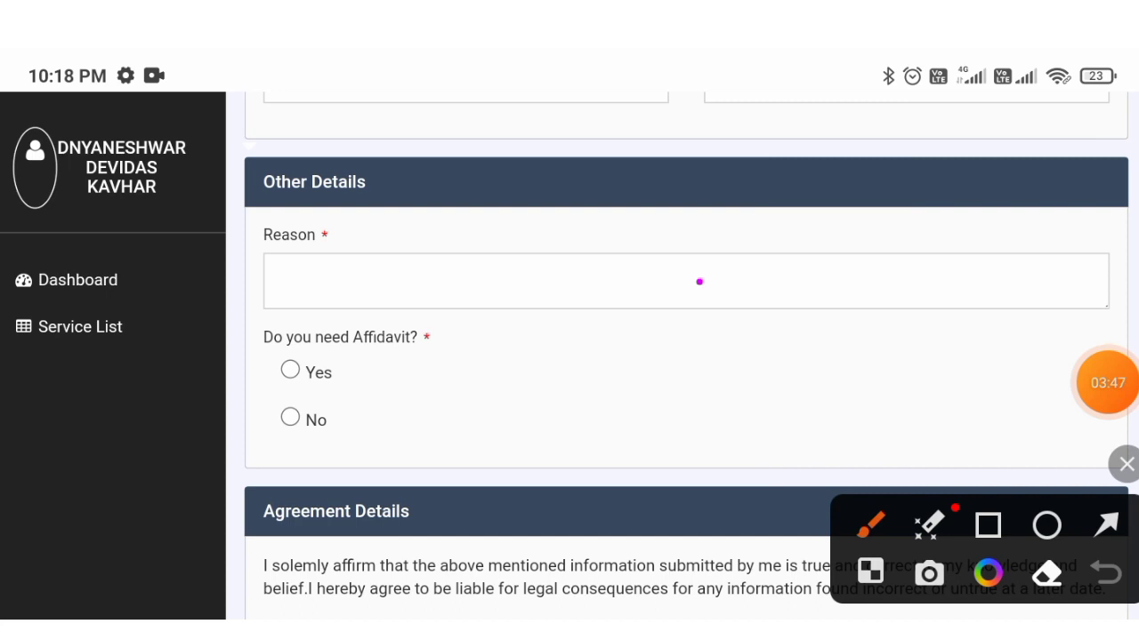
drag(699, 281, 801, 240)
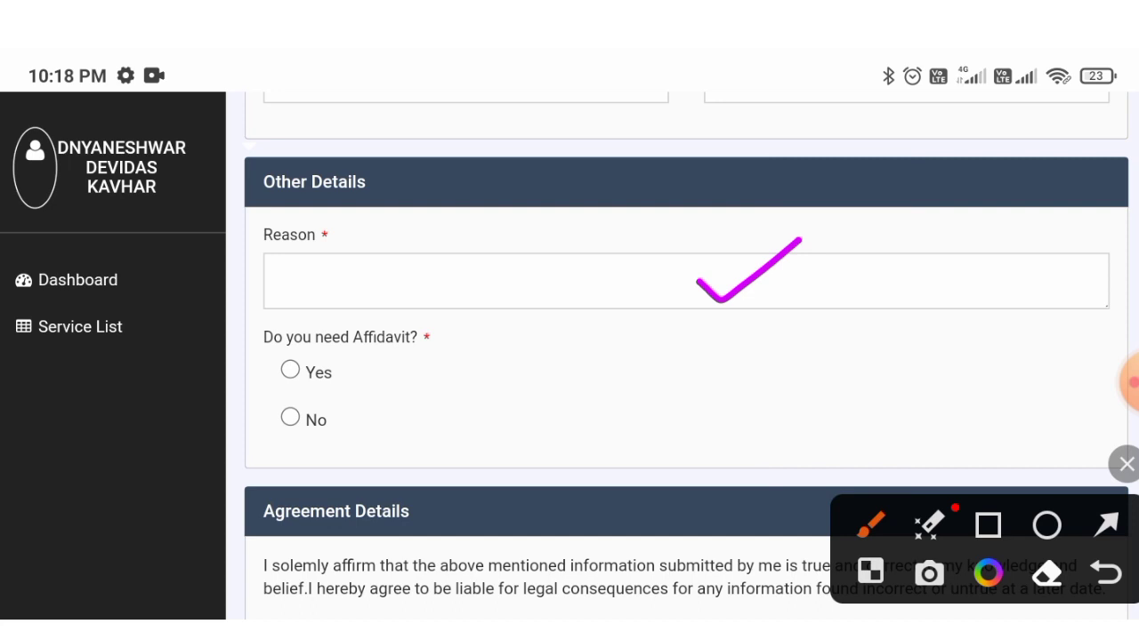
click(1127, 463)
click(1128, 382)
click(1017, 437)
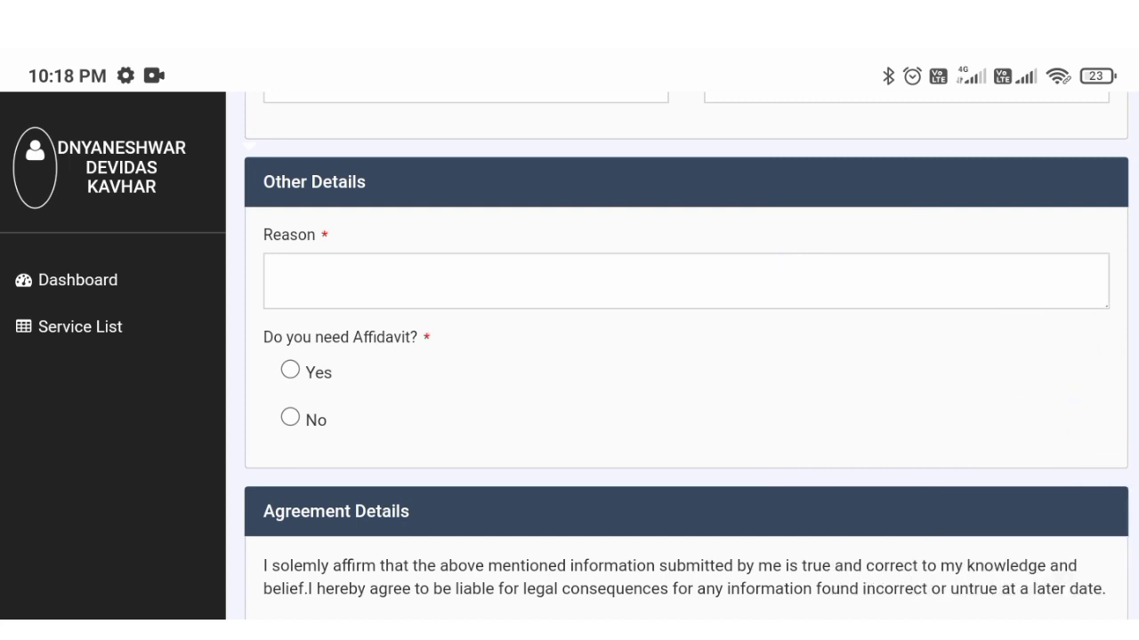
drag(269, 419, 346, 383)
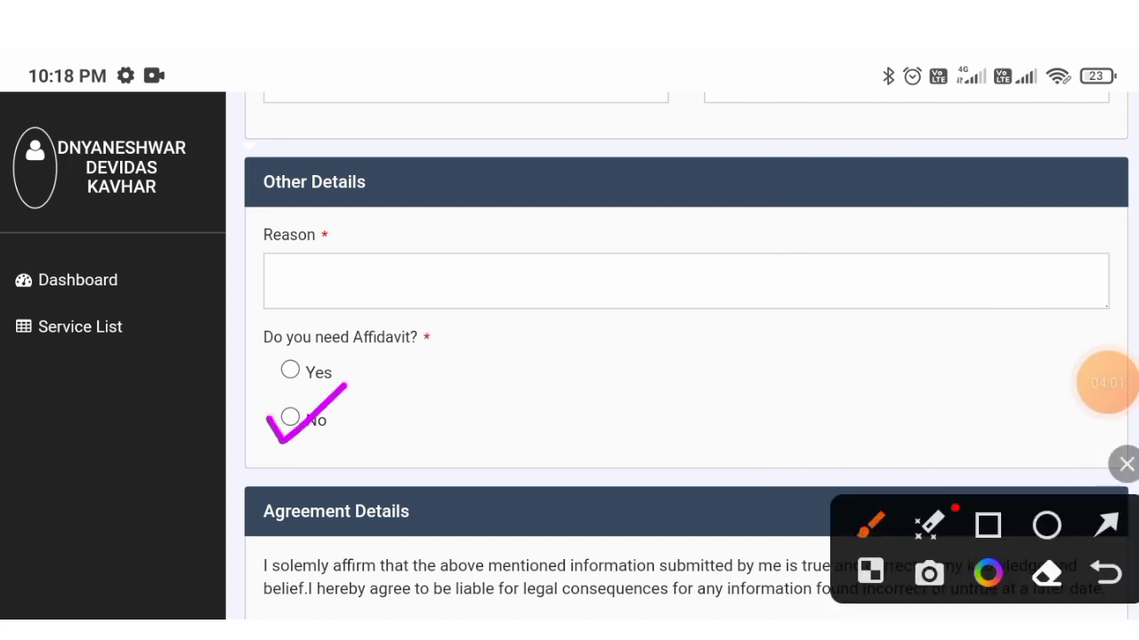
click(1105, 573)
click(1126, 464)
scroll(687, 356, down, 3)
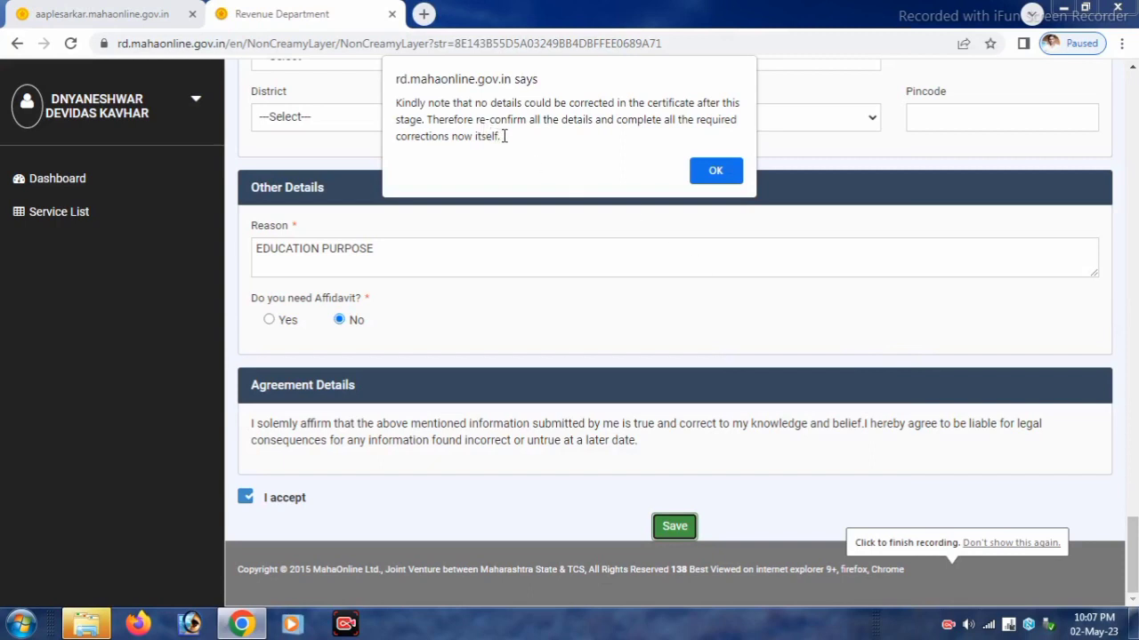
- Accept the no-corrections warning and save the Non Creamy Layer application form
drag(502, 136, 392, 107)
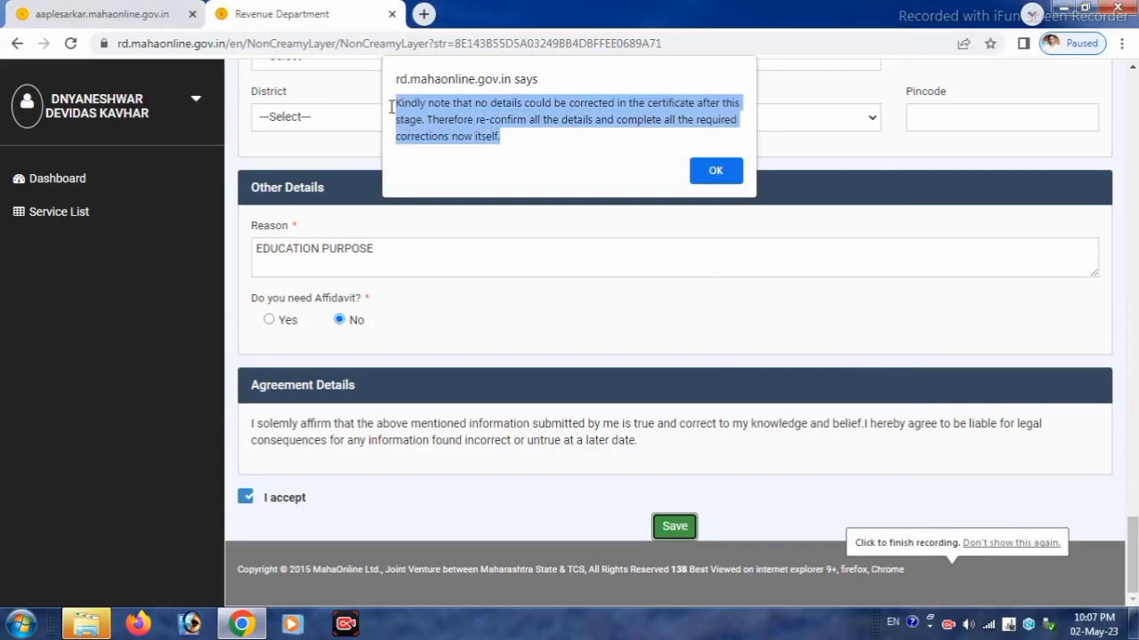
click(522, 144)
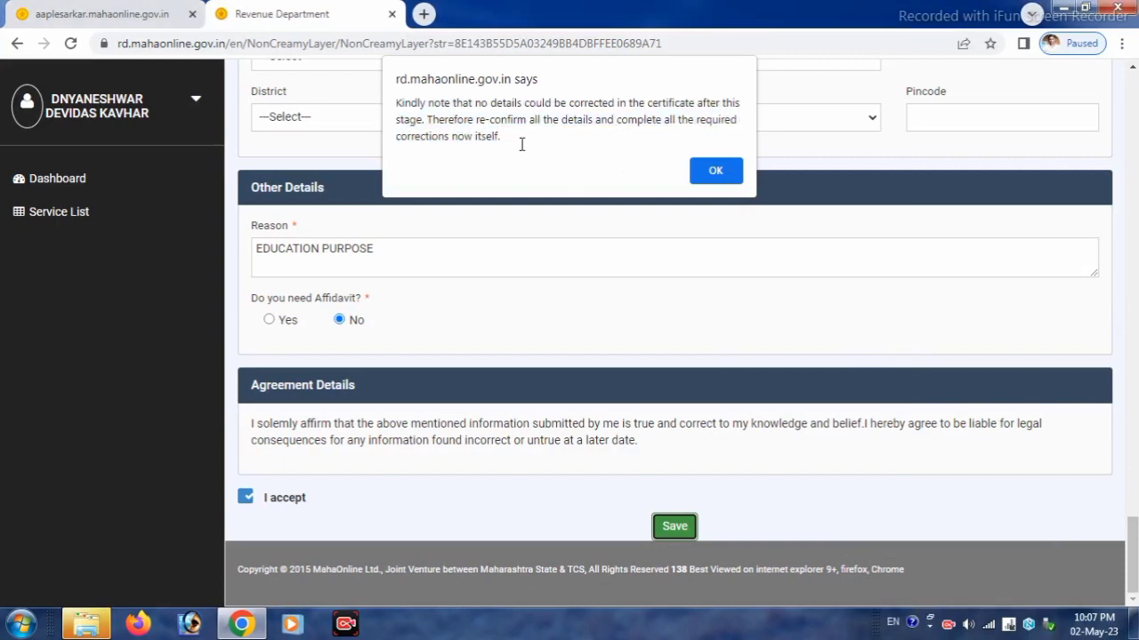
click(721, 169)
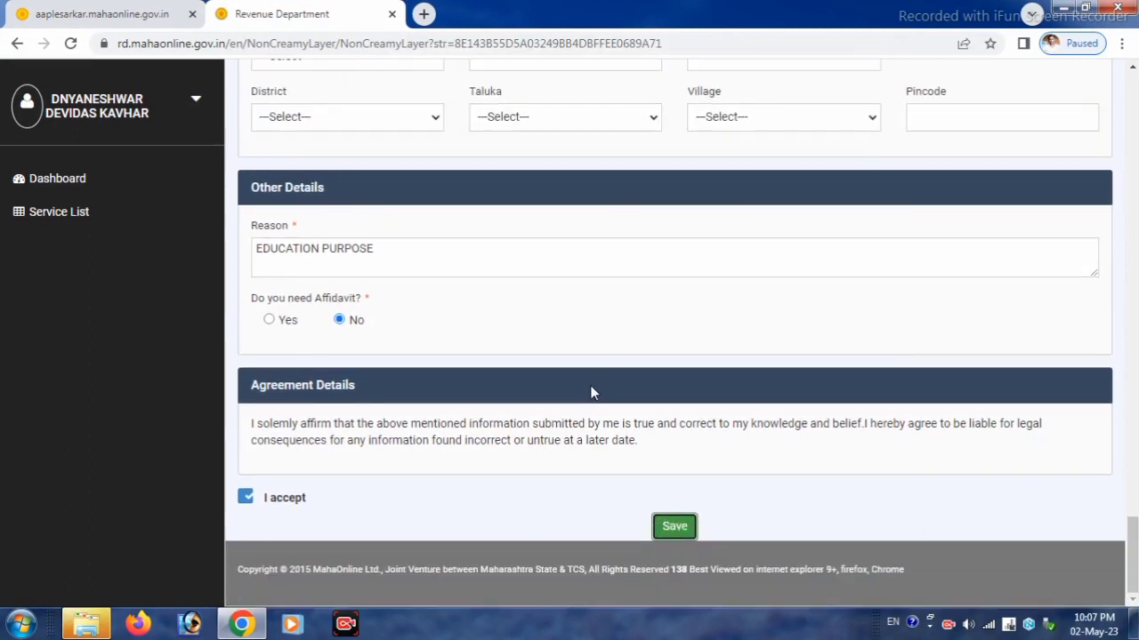
click(672, 527)
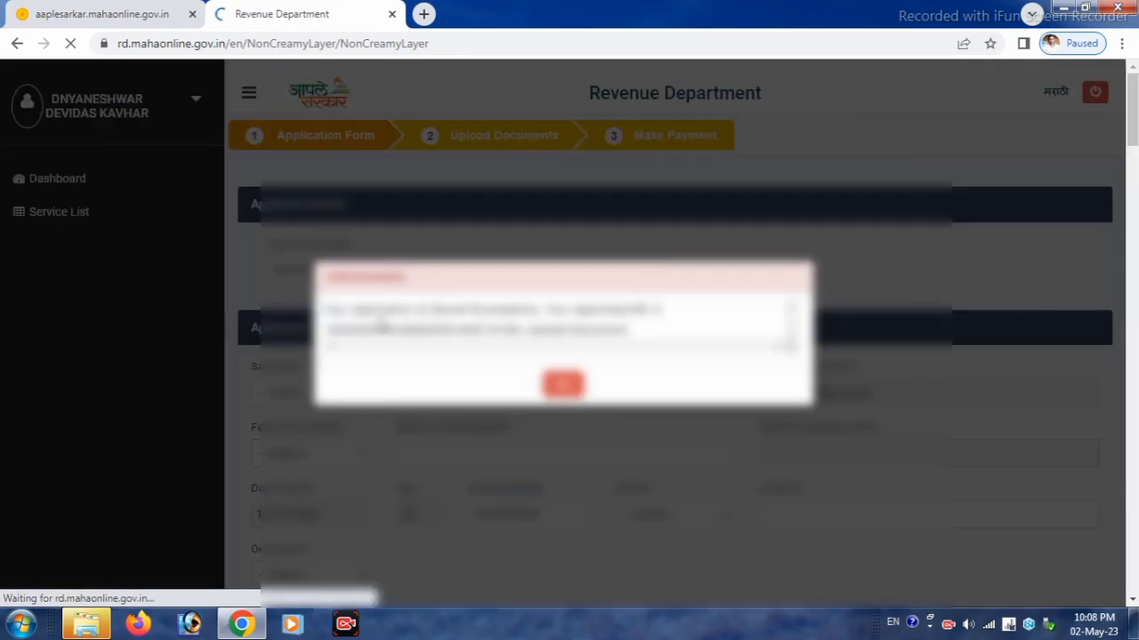
- Read through the information message about the saved application
drag(331, 308, 652, 342)
click(557, 355)
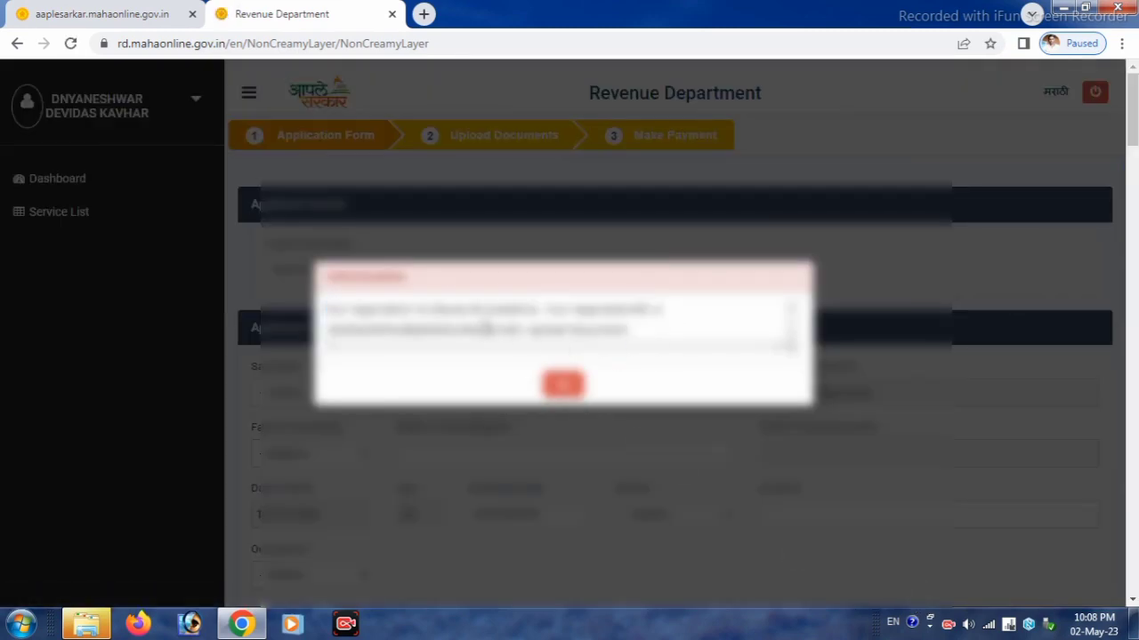
drag(489, 329, 328, 331)
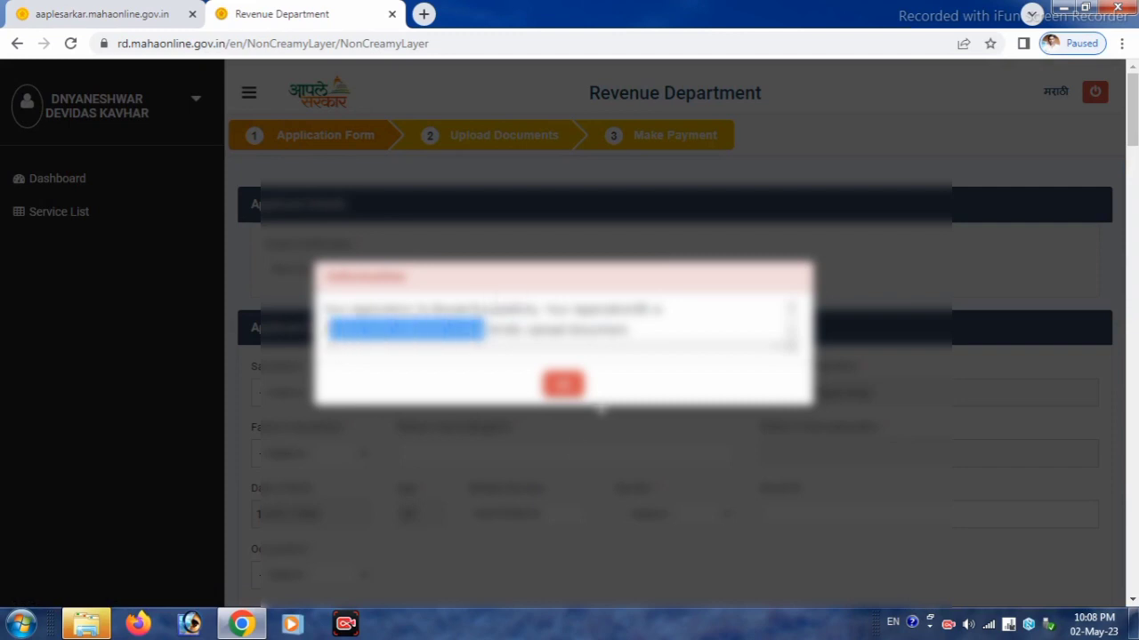
- Dismiss the message and continue to the Upload Documents page
click(562, 384)
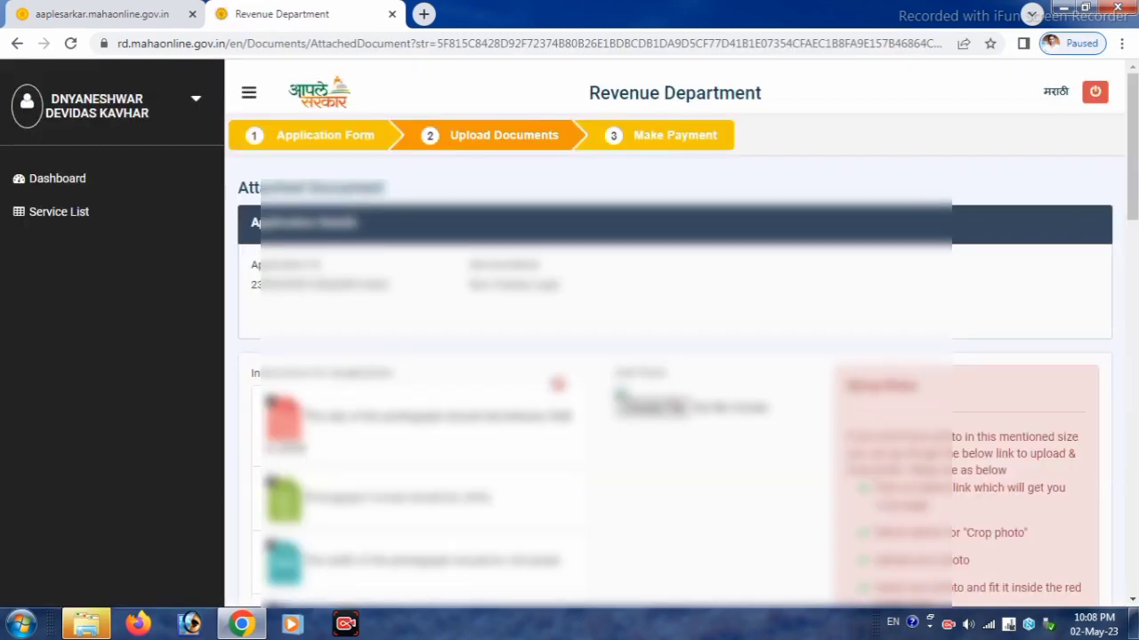
scroll(575, 313, down, 7)
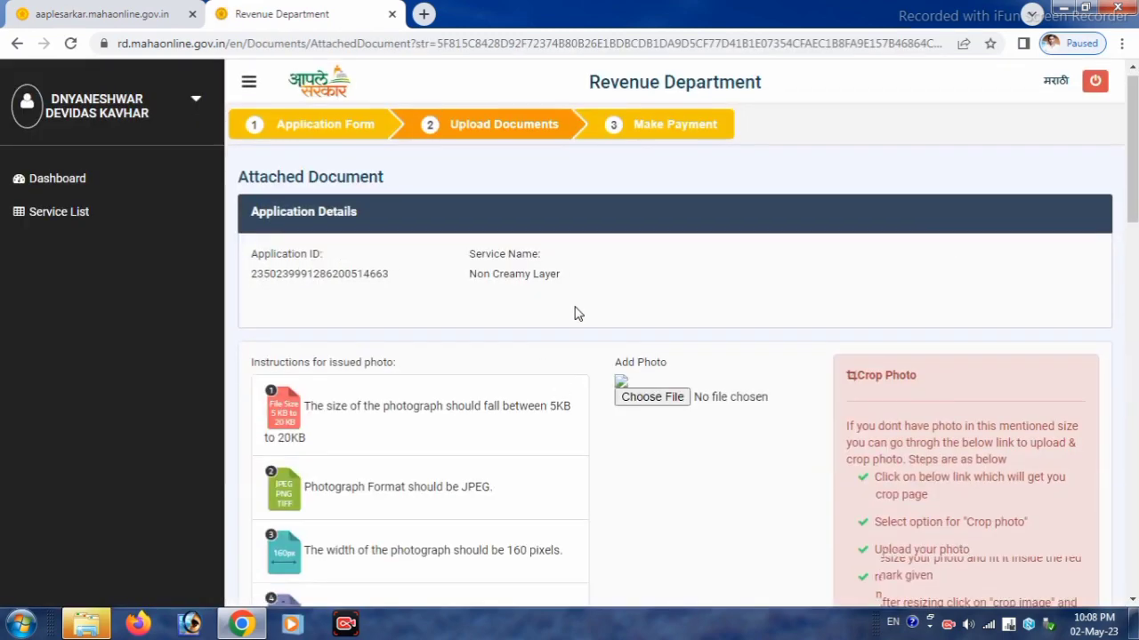
scroll(575, 313, down, 4)
scroll(577, 241, up, 8)
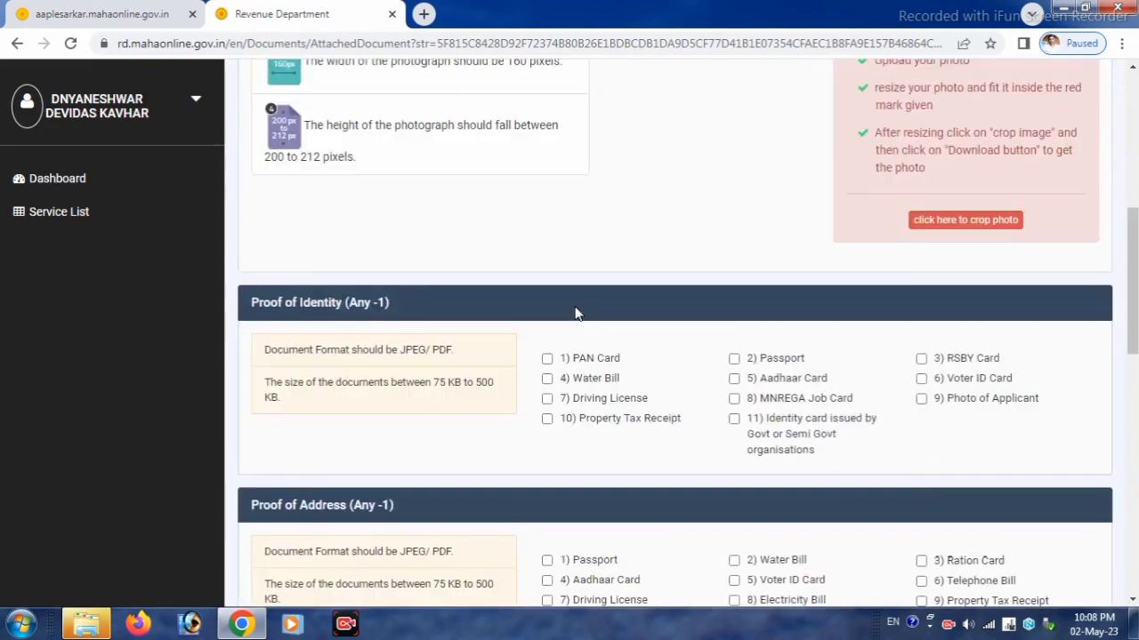
scroll(930, 595, up, 2)
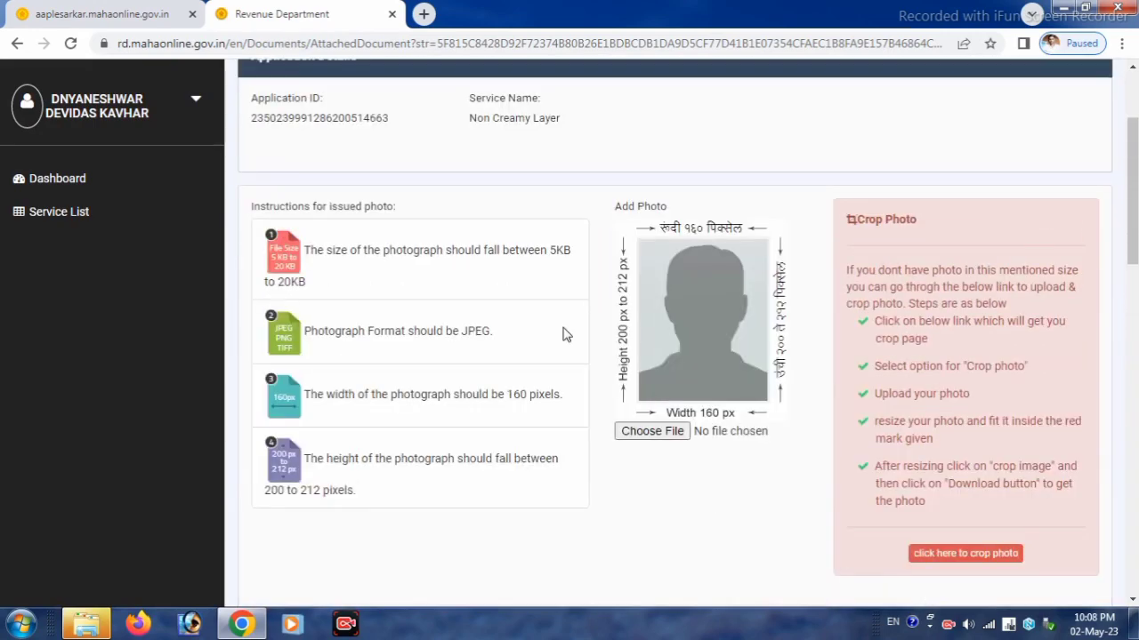
- Review the photo rules (5–20 KB JPEG, 160 px wide, 200–212 px tall) and attach babaphoto.jpg
drag(617, 206, 674, 216)
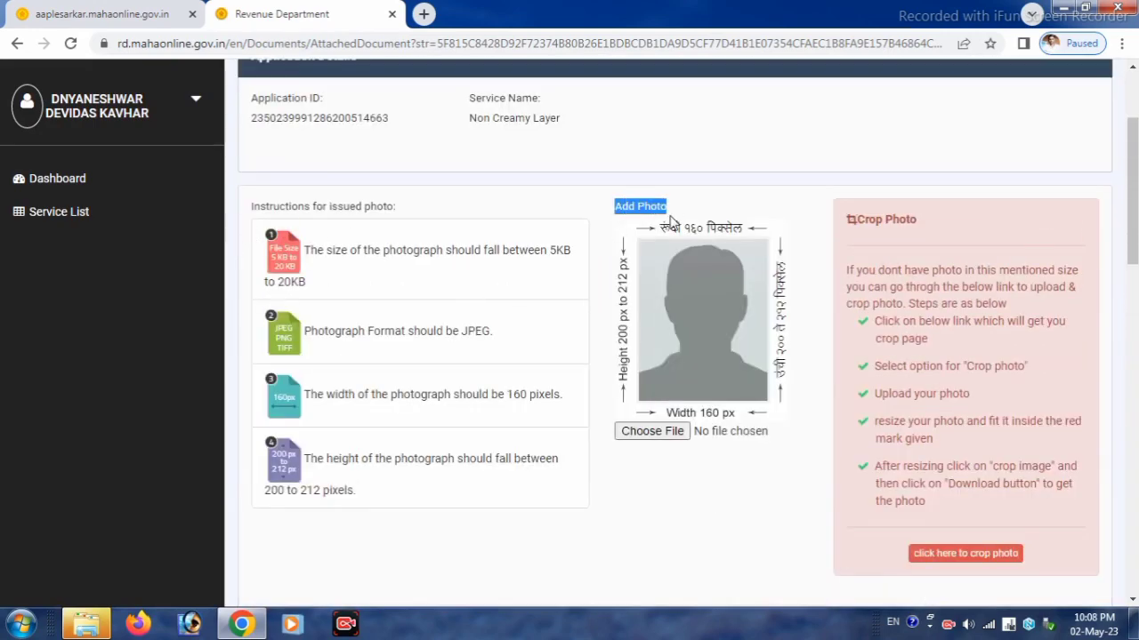
drag(312, 247, 356, 287)
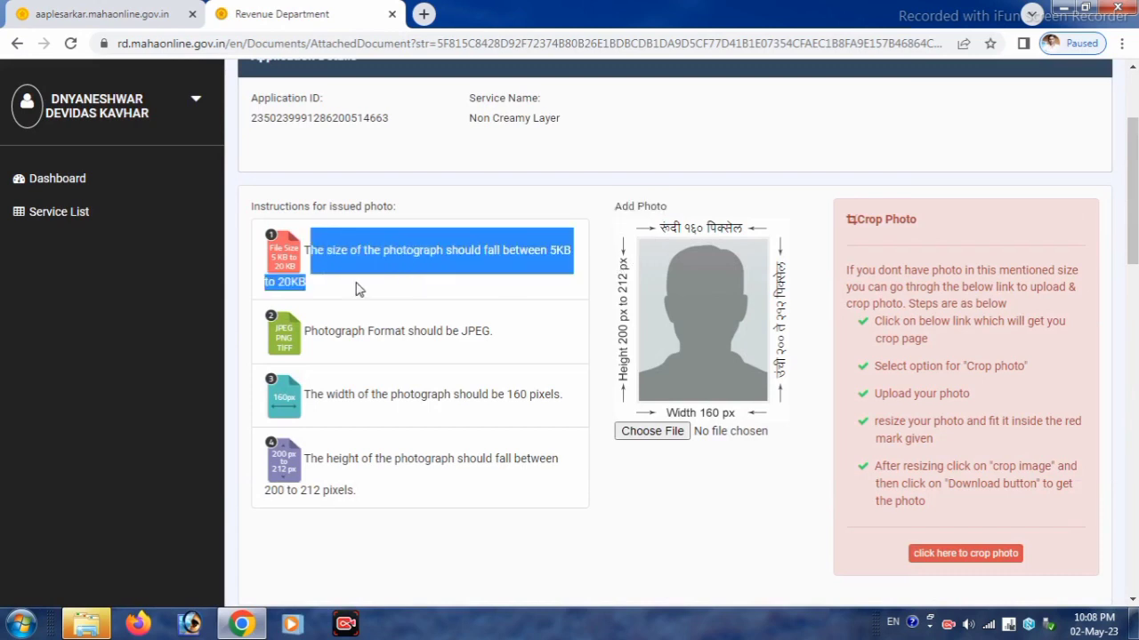
click(311, 330)
drag(324, 334, 491, 356)
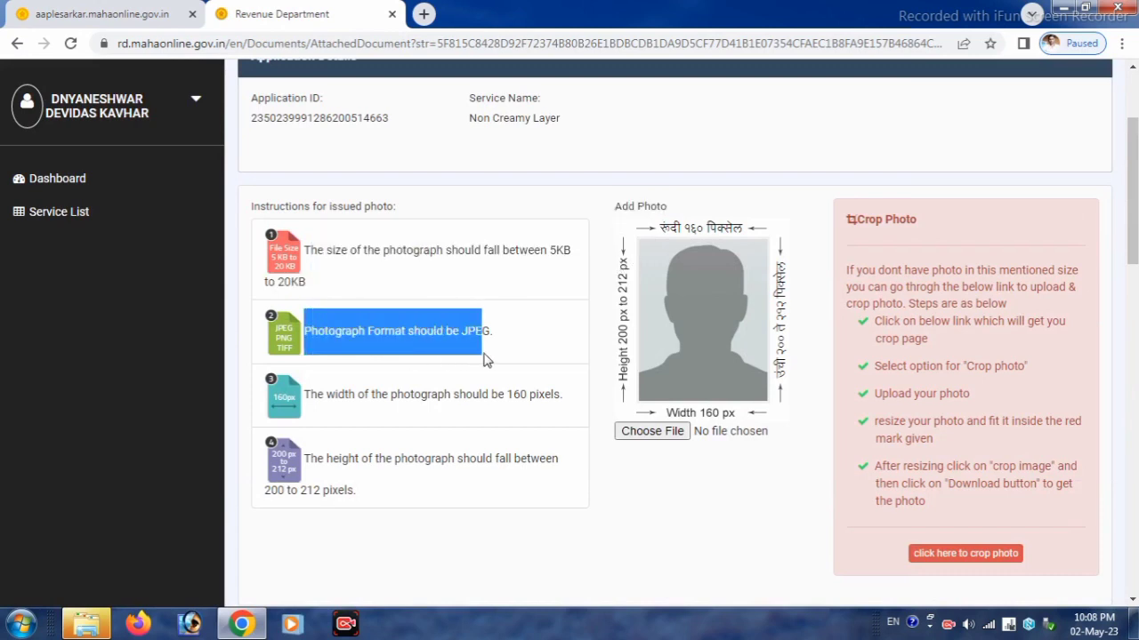
drag(305, 394, 427, 396)
drag(562, 423, 564, 408)
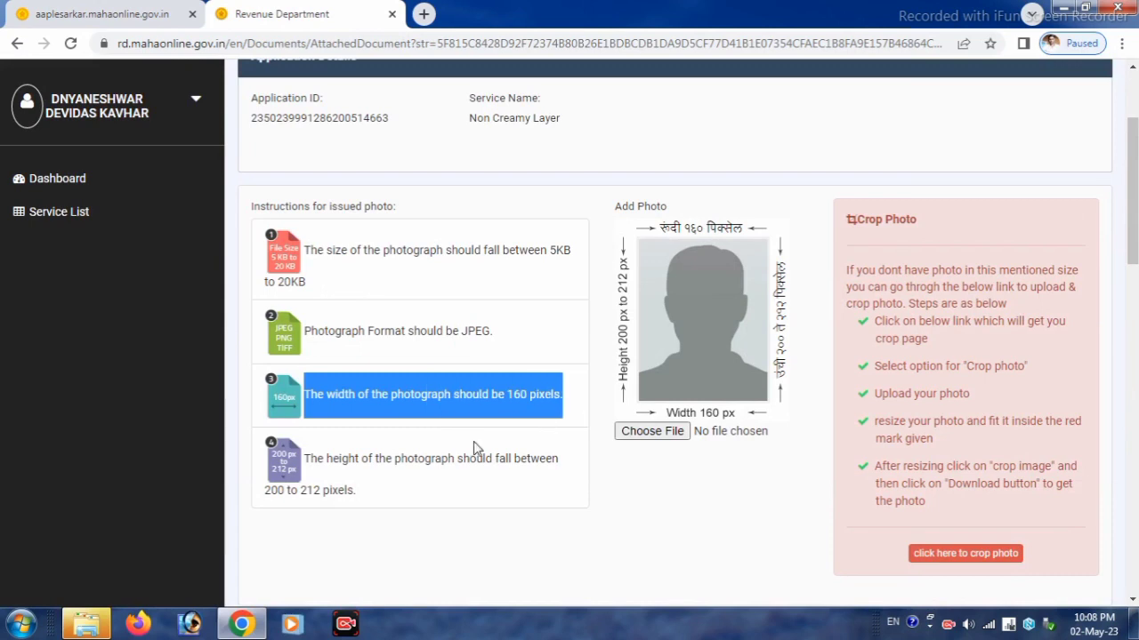
drag(306, 456, 522, 495)
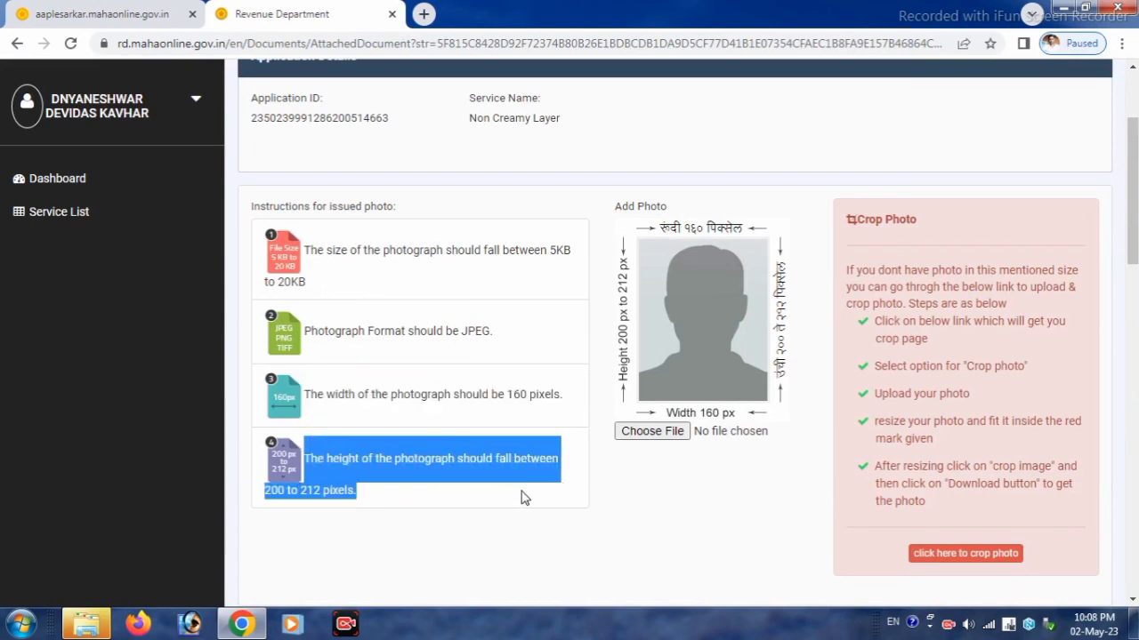
click(601, 478)
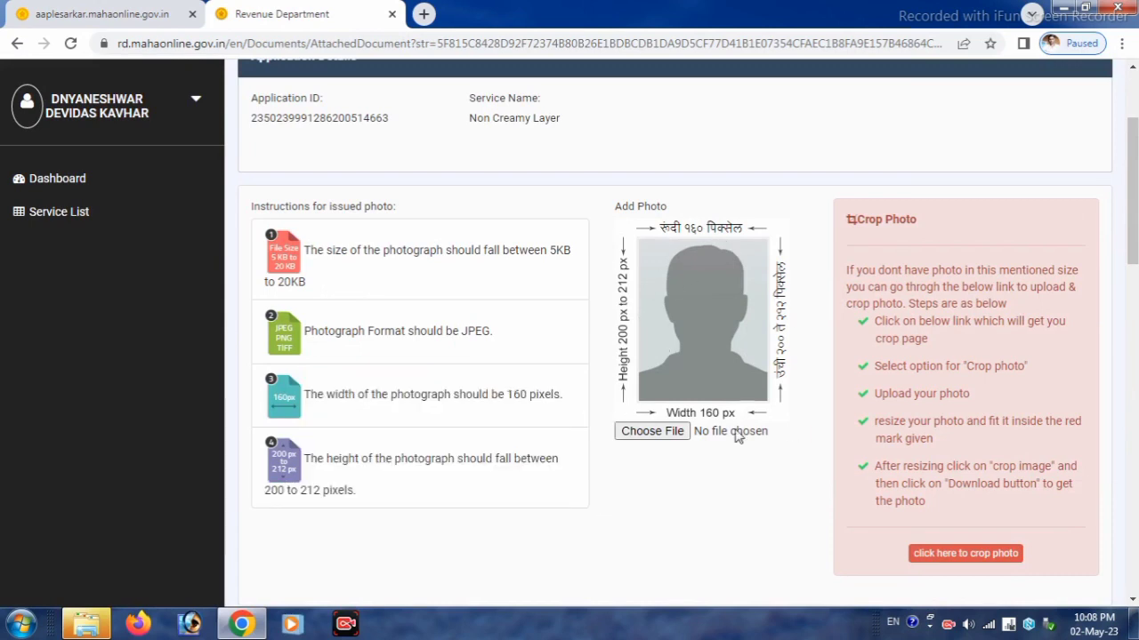
click(672, 433)
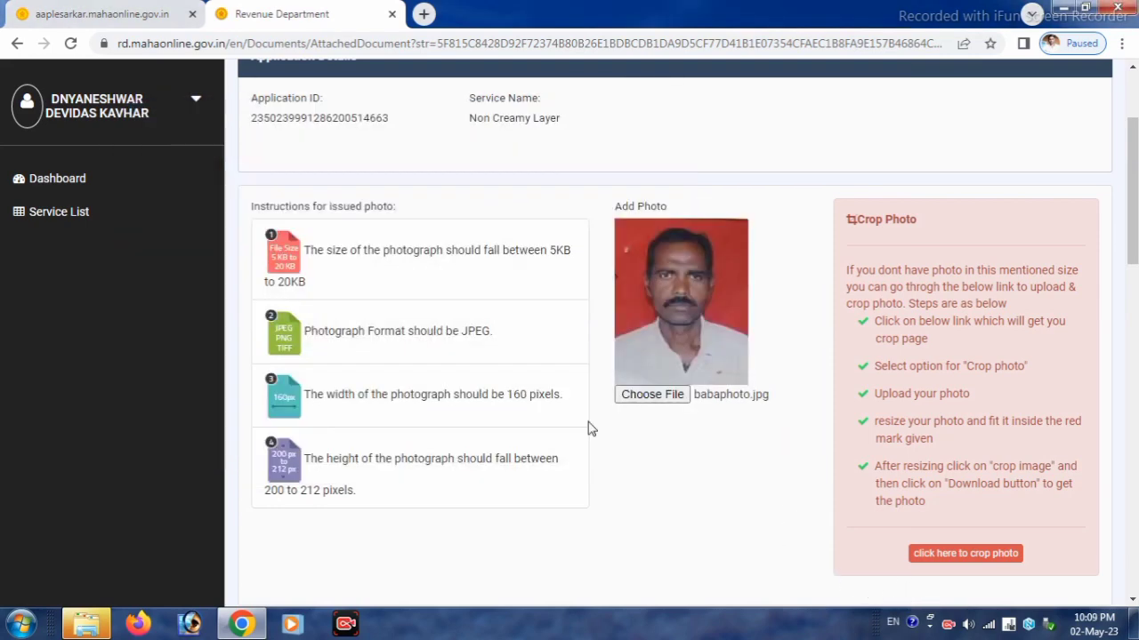
scroll(716, 367, down, 5)
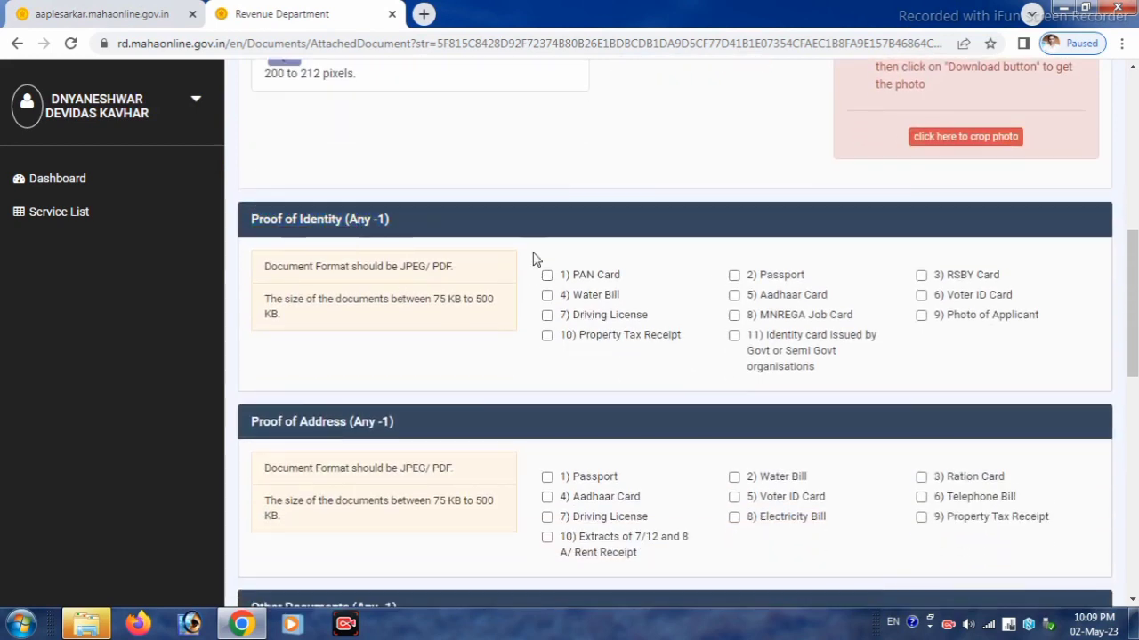
- Tick Aadhaar Card as proof of identity and upload the adhar image file
drag(455, 267, 260, 269)
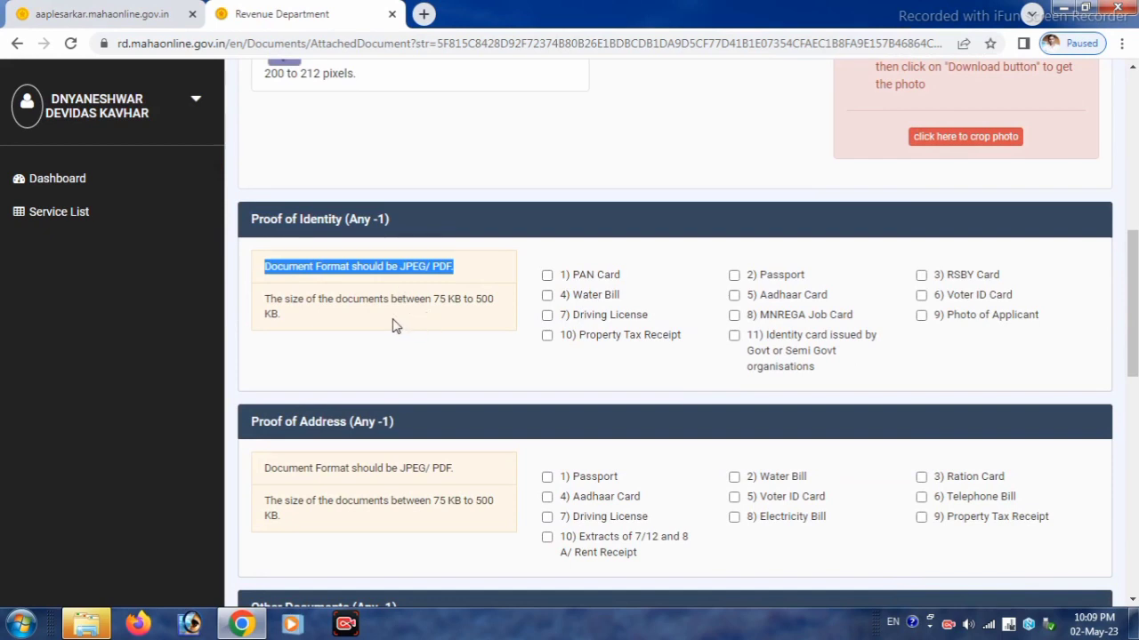
drag(372, 325, 265, 300)
click(382, 328)
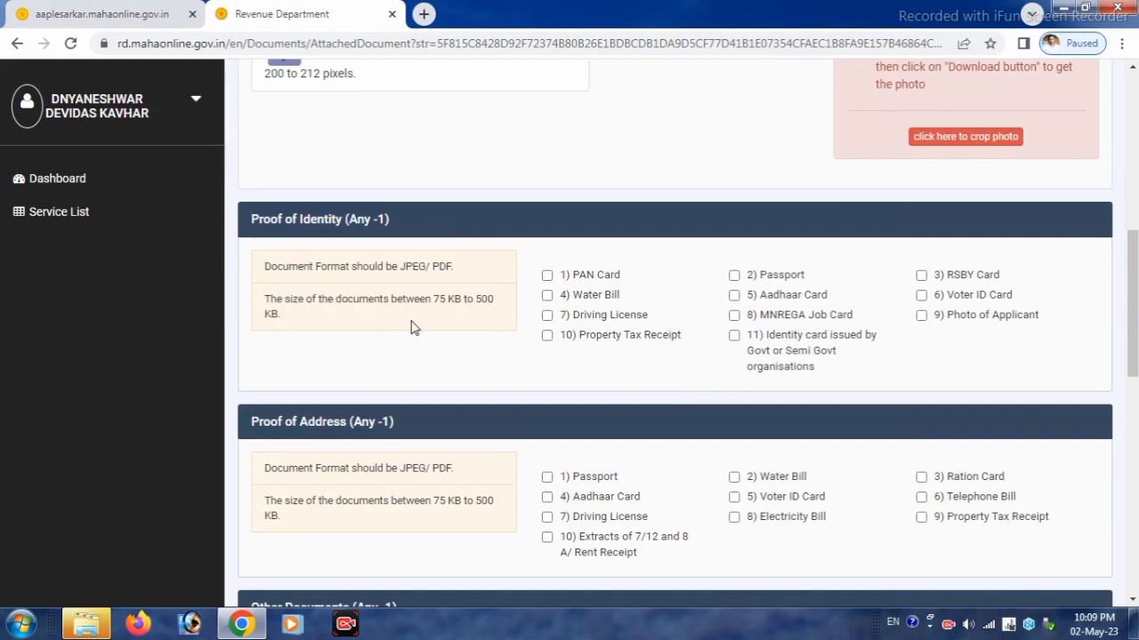
click(734, 296)
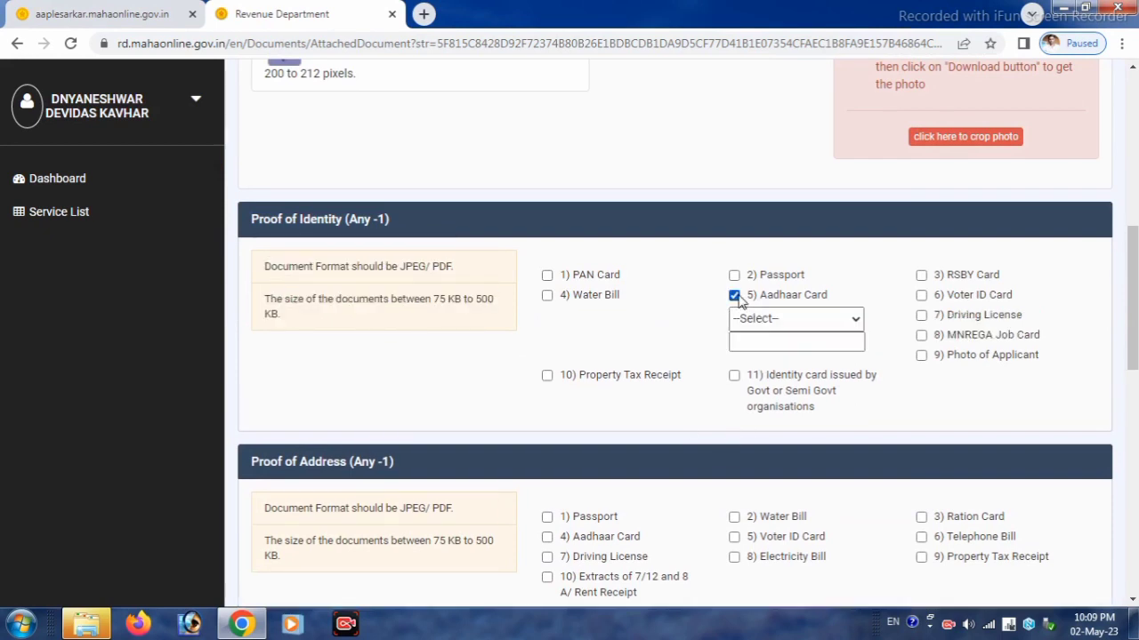
click(751, 319)
click(760, 355)
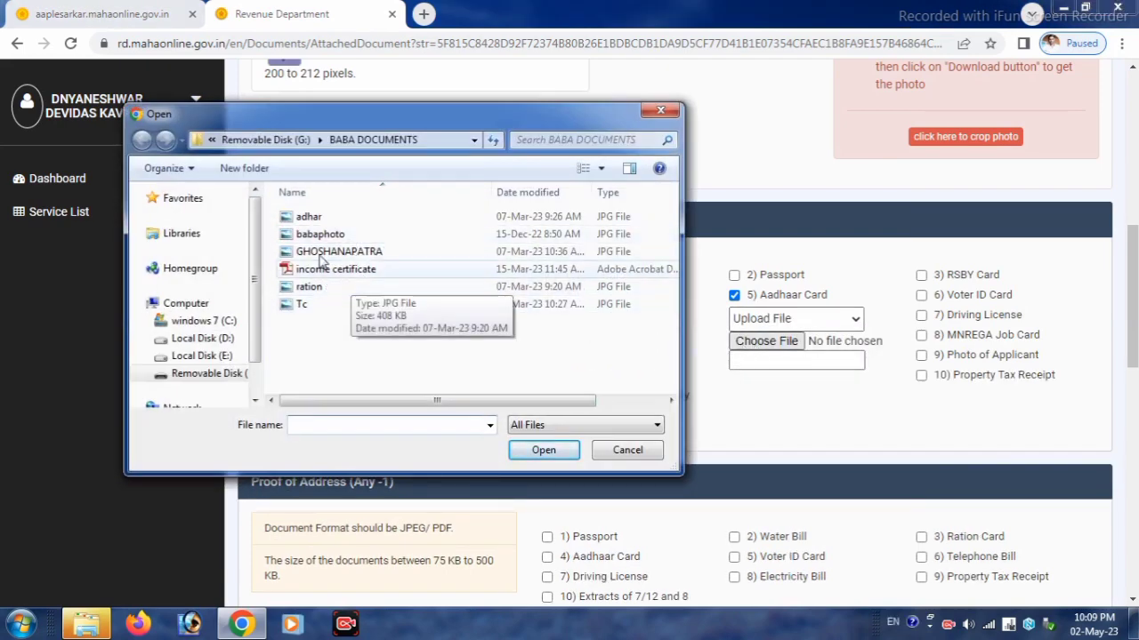
click(309, 217)
click(542, 449)
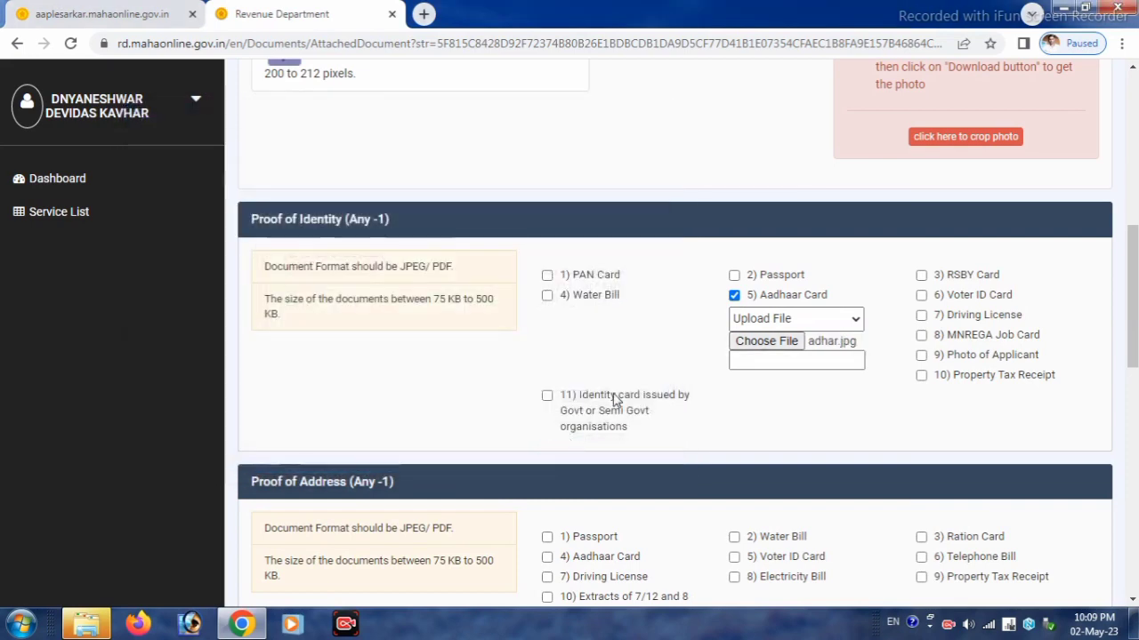
scroll(634, 369, down, 3)
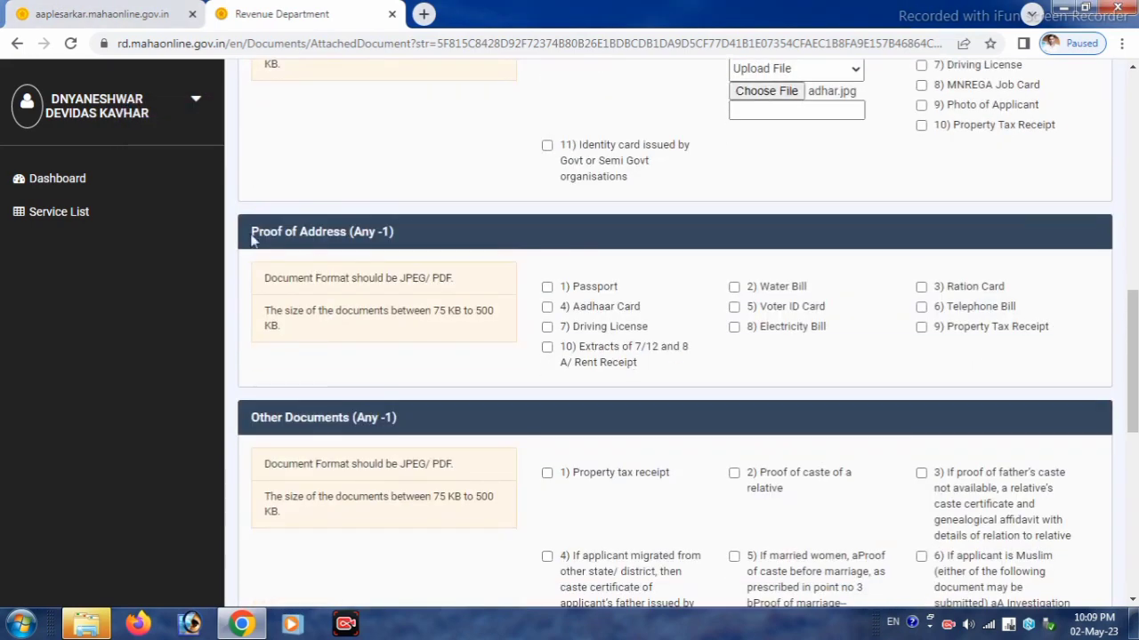
- Tick Ration Card as proof of address and upload ration.jpg
drag(252, 238, 384, 249)
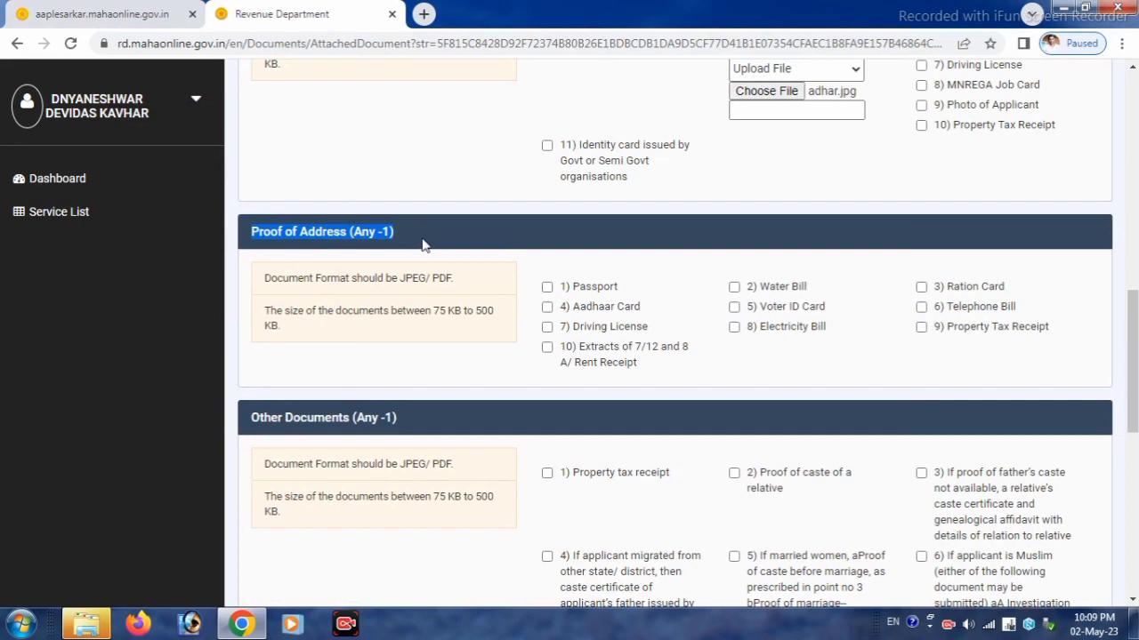
click(922, 288)
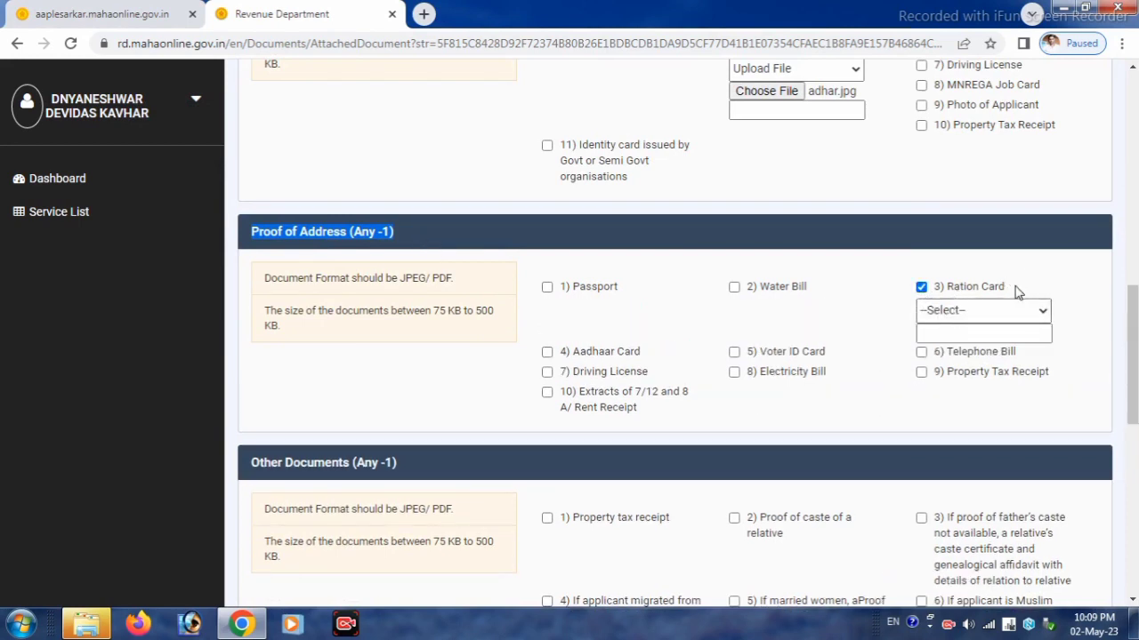
drag(1014, 287, 945, 291)
click(947, 309)
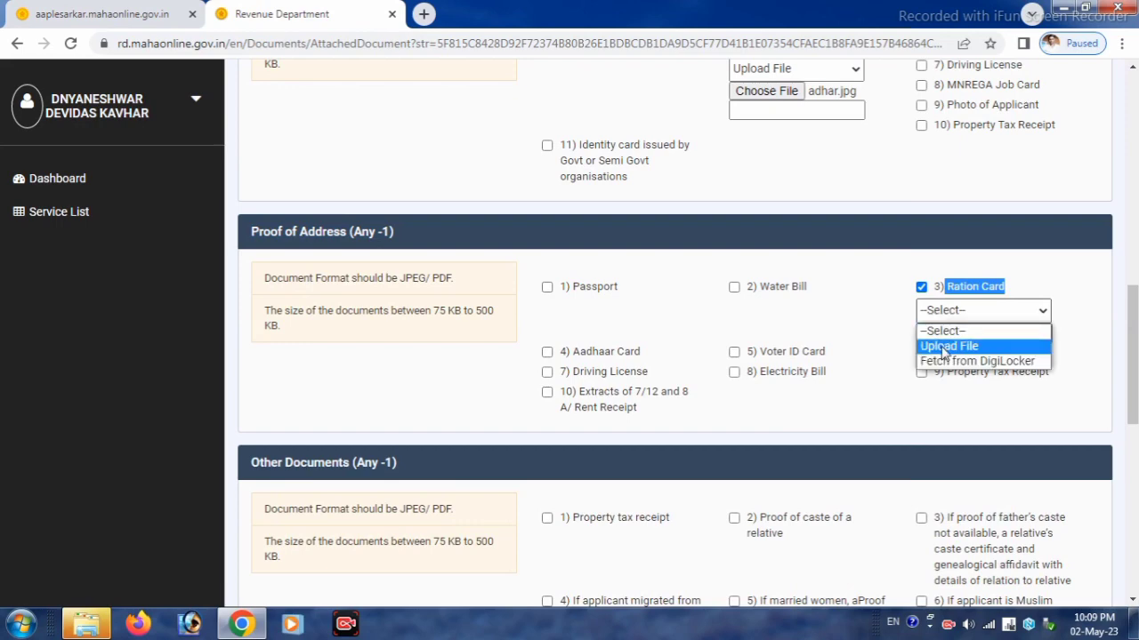
click(943, 346)
click(938, 336)
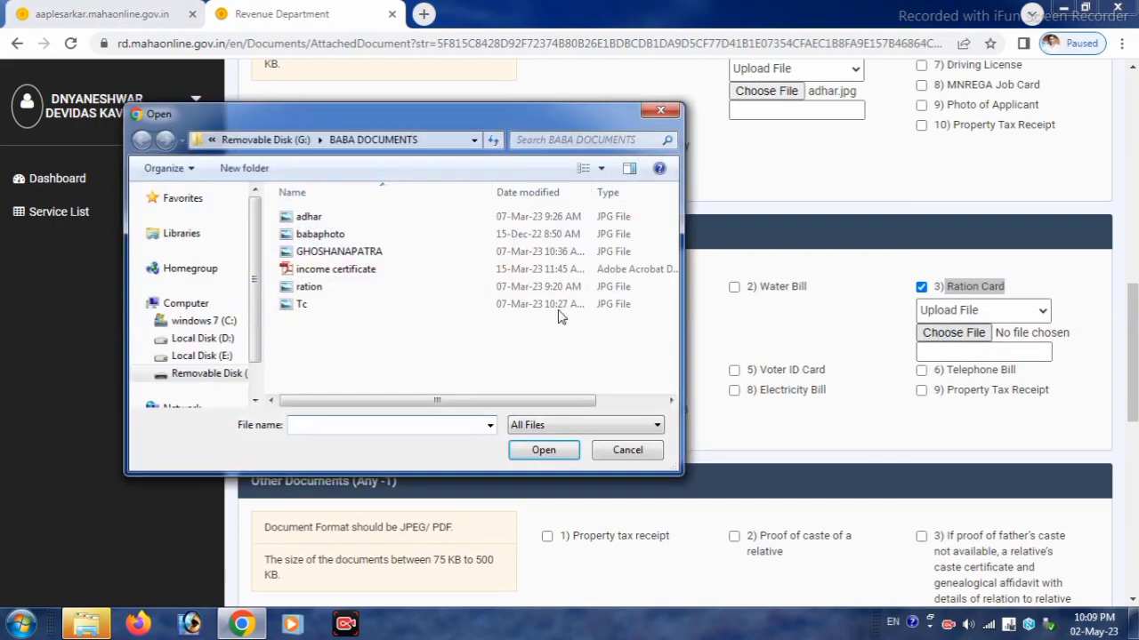
click(305, 287)
click(533, 452)
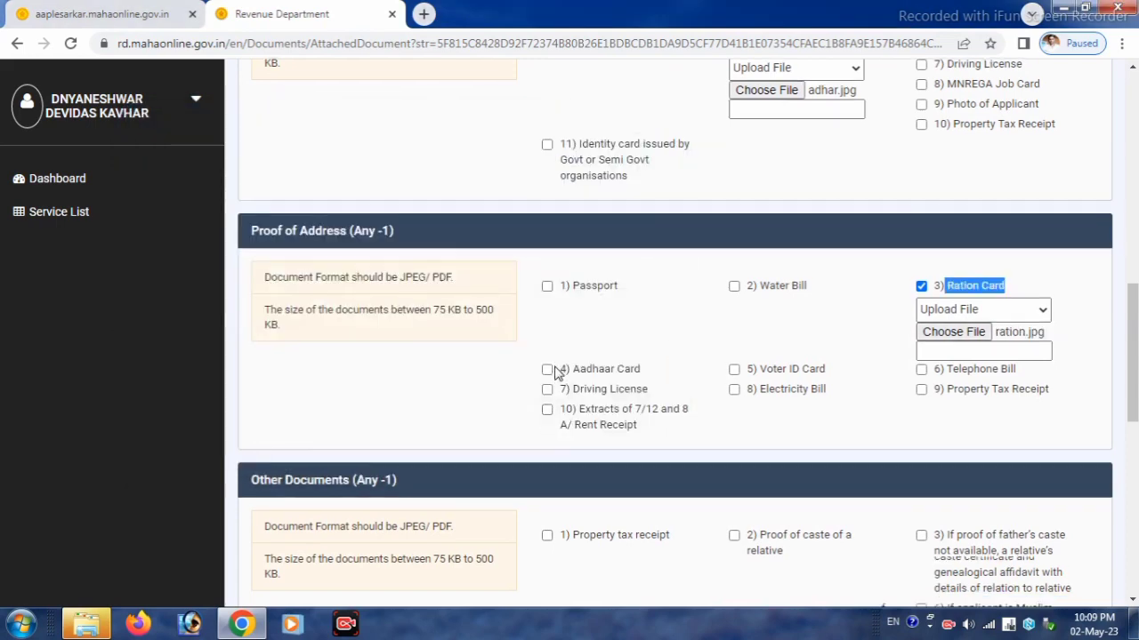
scroll(396, 356, down, 2)
drag(252, 326, 413, 316)
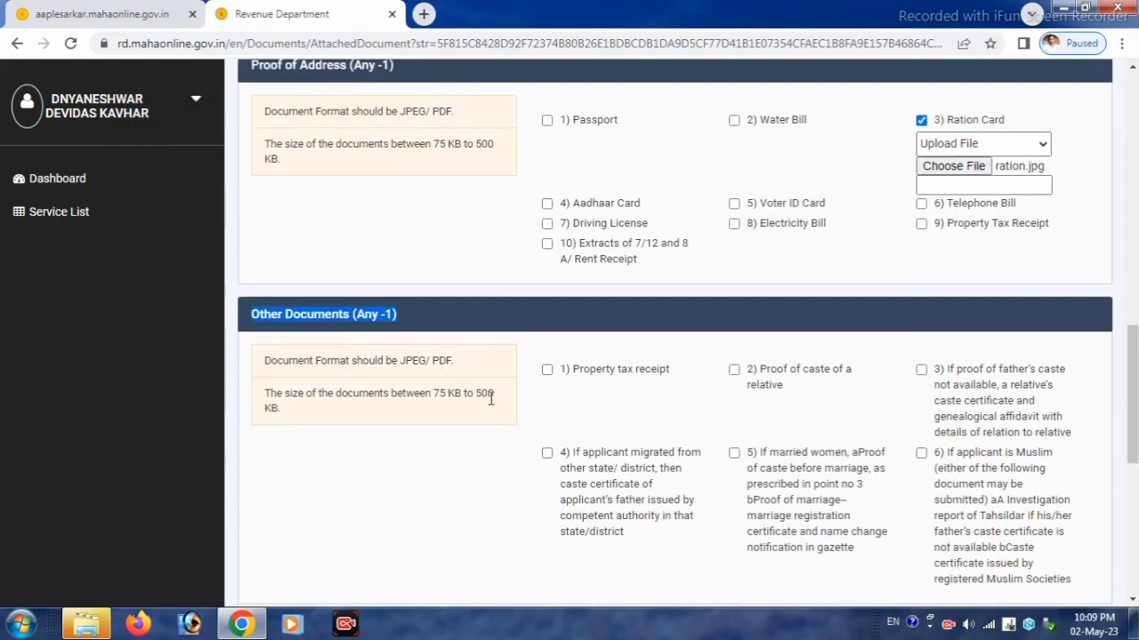
scroll(495, 424, down, 1)
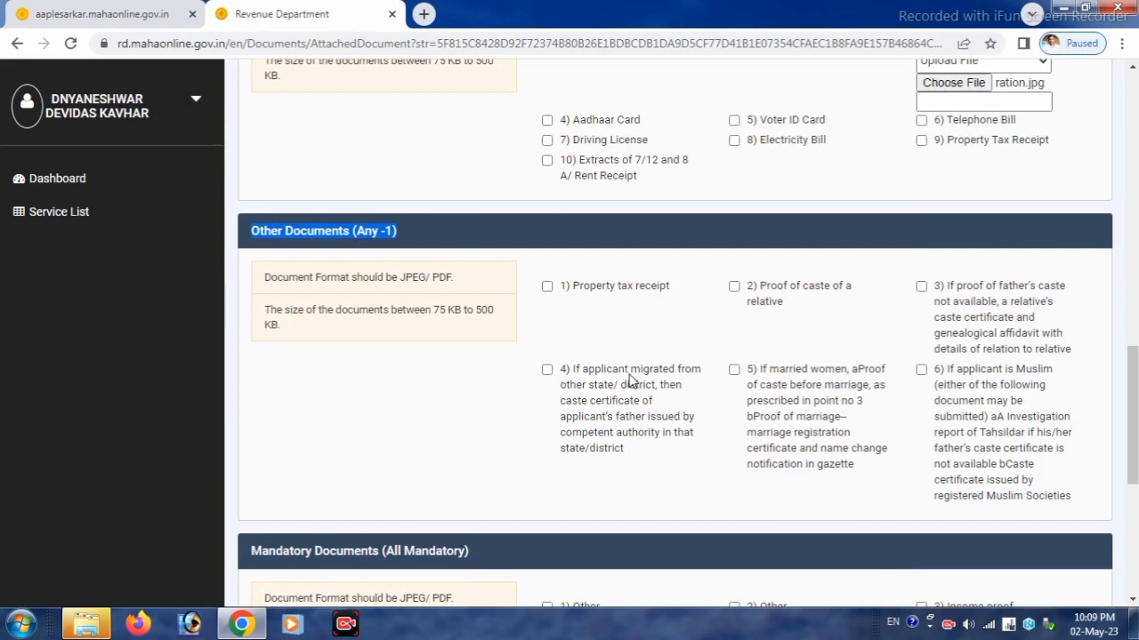
- Tick Proof of caste of a relative, choose Upload File and attach RAJUCAST.jpg
click(514, 401)
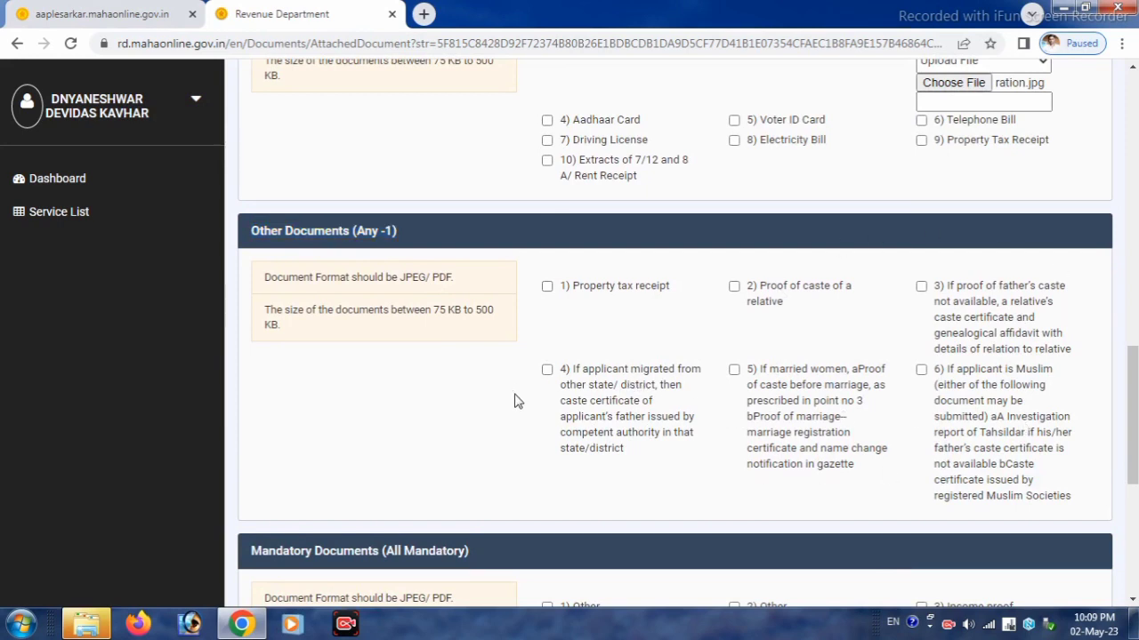
drag(796, 318, 761, 291)
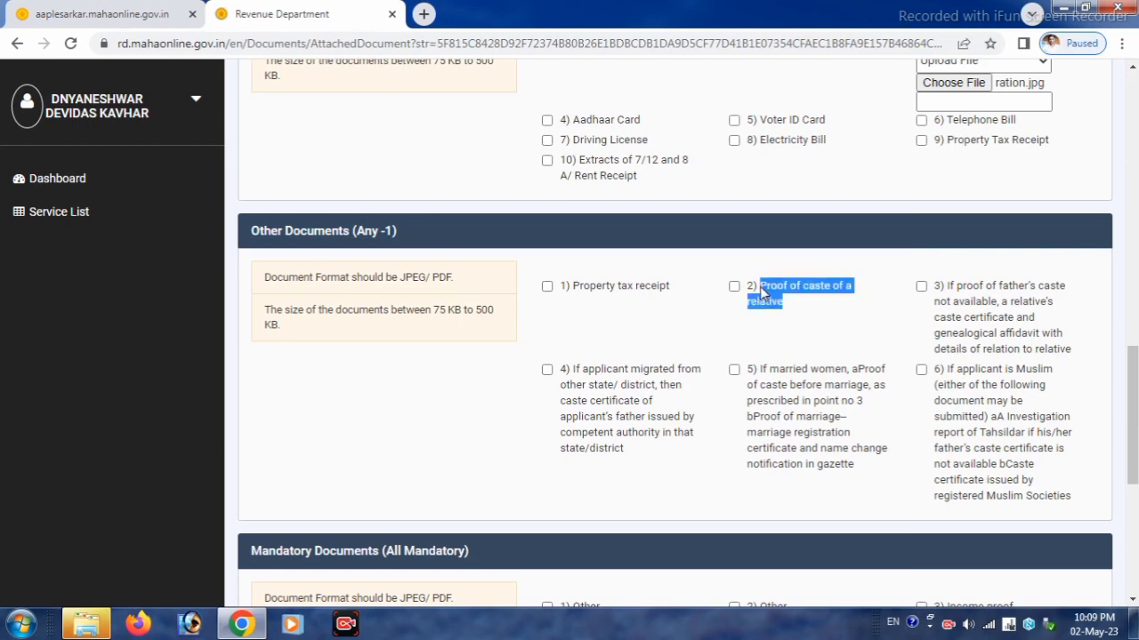
click(733, 285)
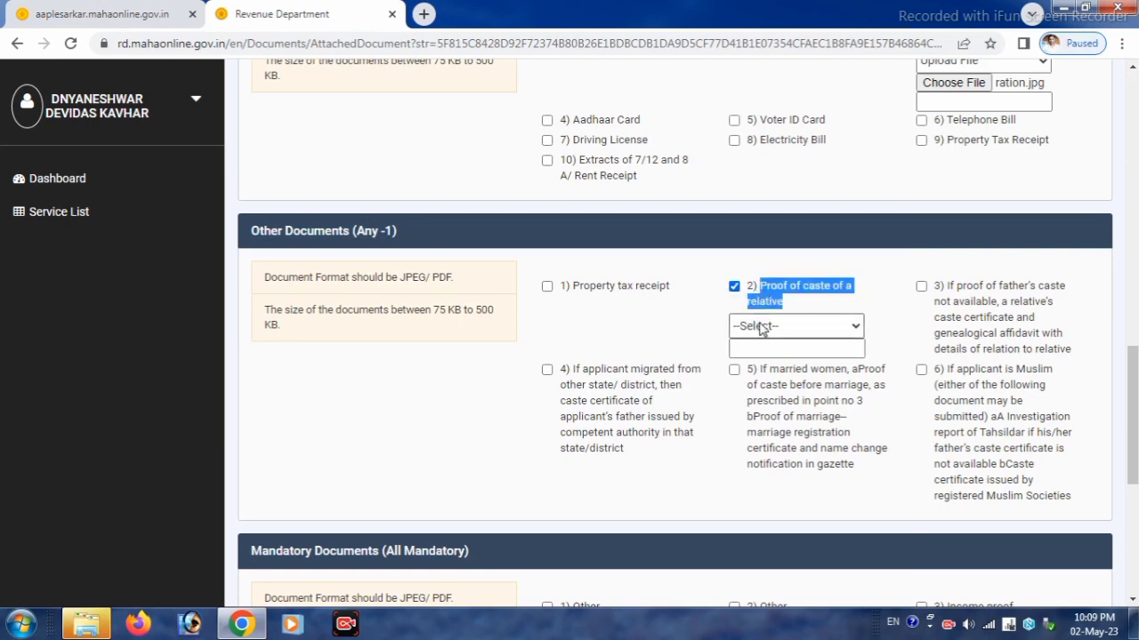
click(762, 327)
click(758, 361)
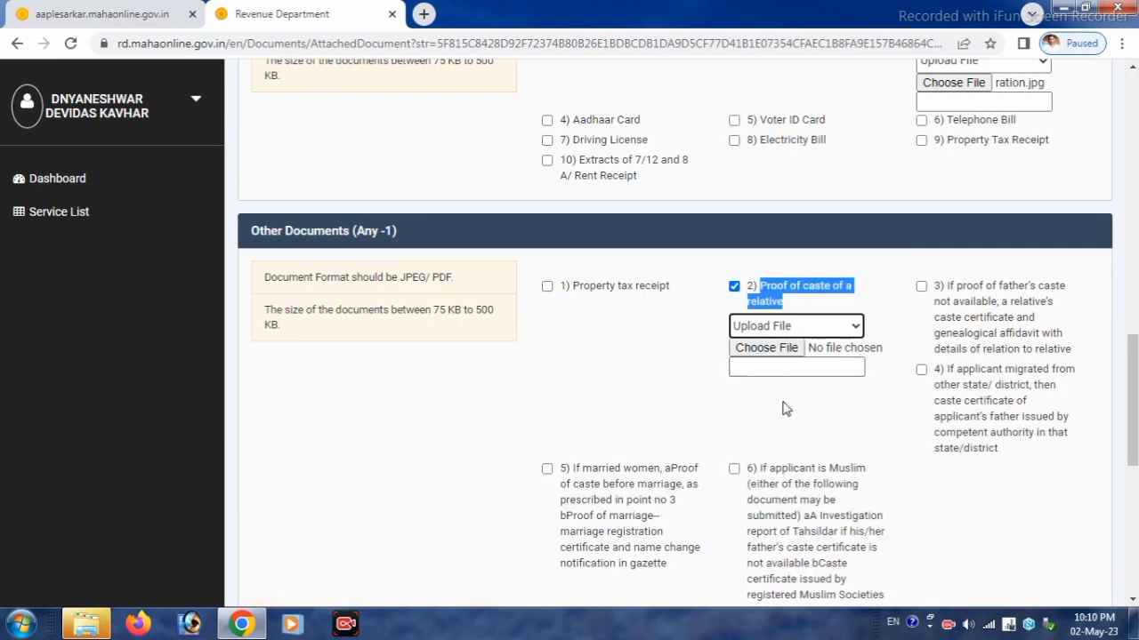
click(765, 348)
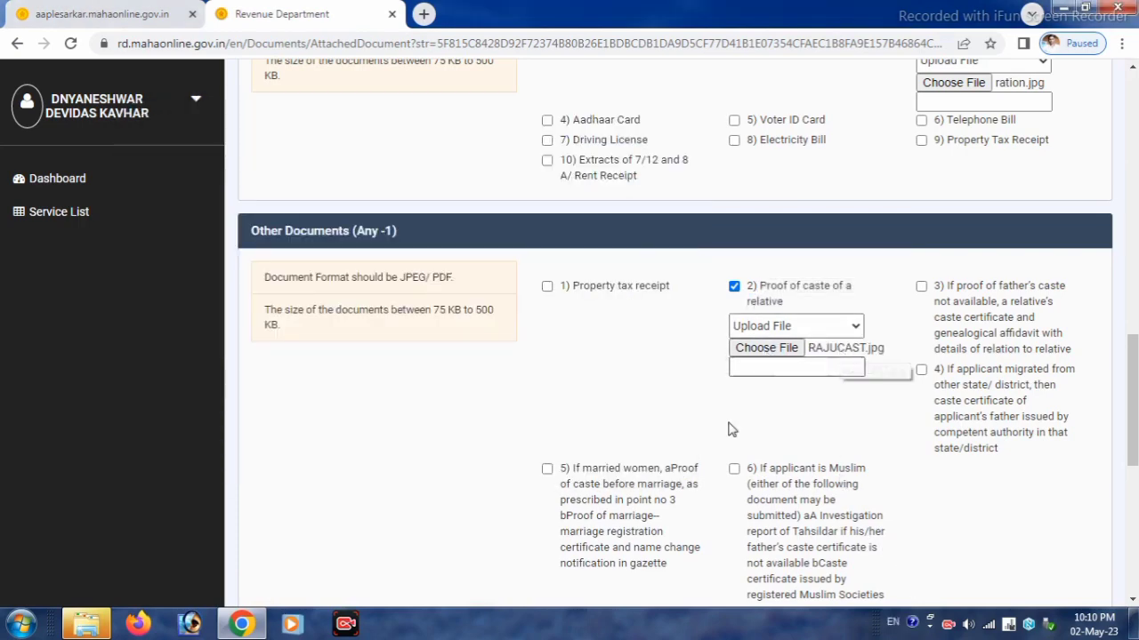
scroll(722, 418, down, 3)
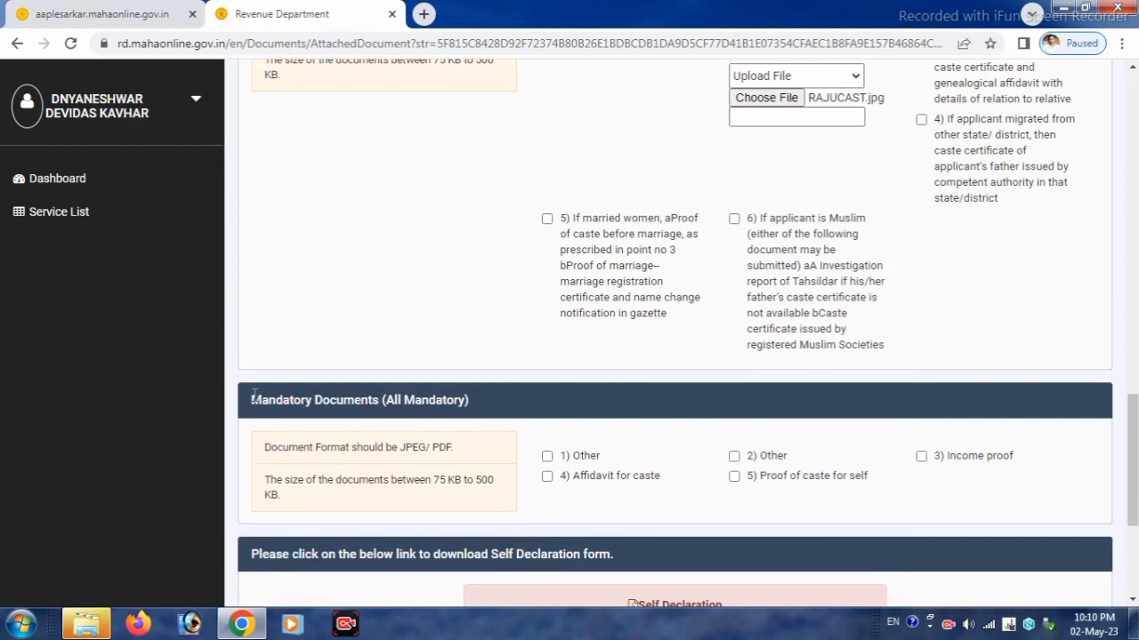
- Tick the first Other mandatory document, set it to Upload File and attach TC.jpg
drag(254, 394, 495, 421)
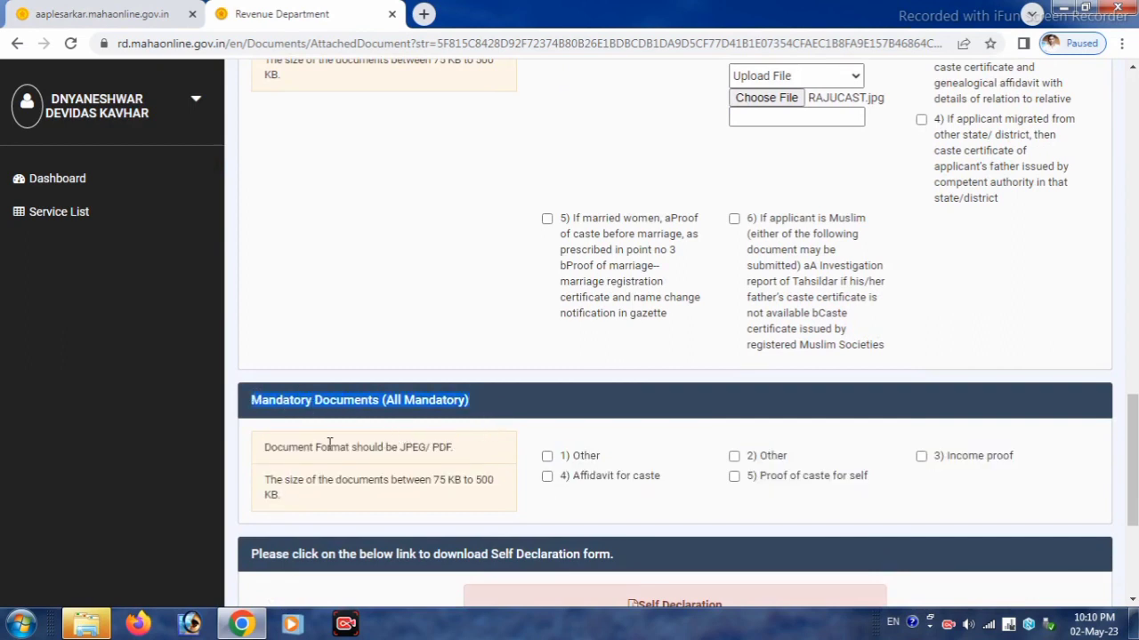
drag(252, 456, 487, 483)
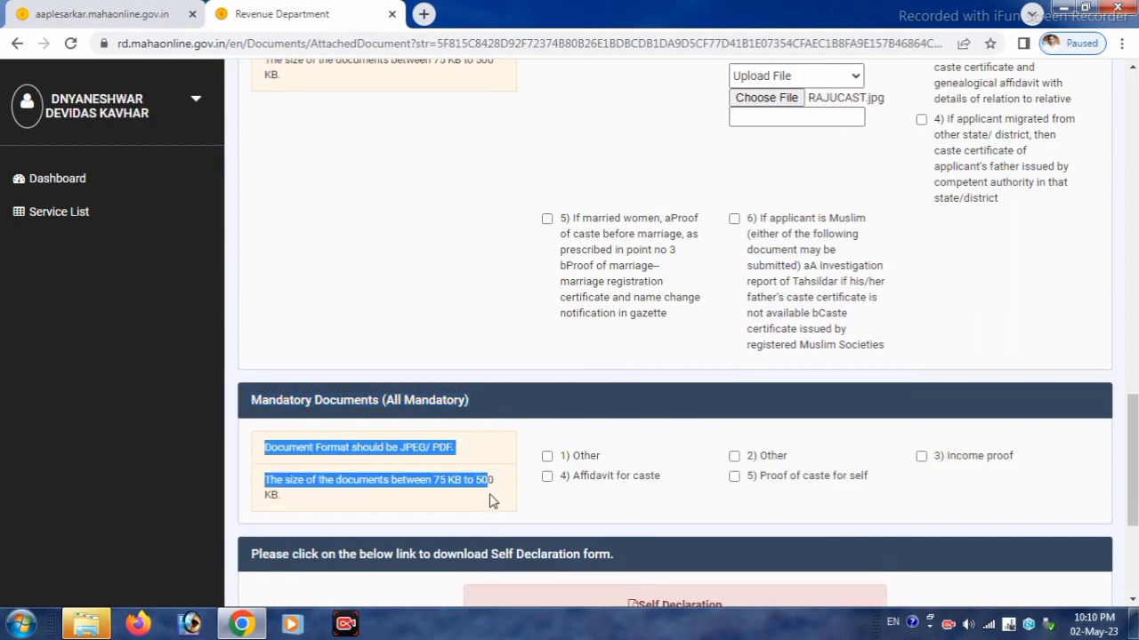
click(491, 501)
scroll(636, 427, down, 1)
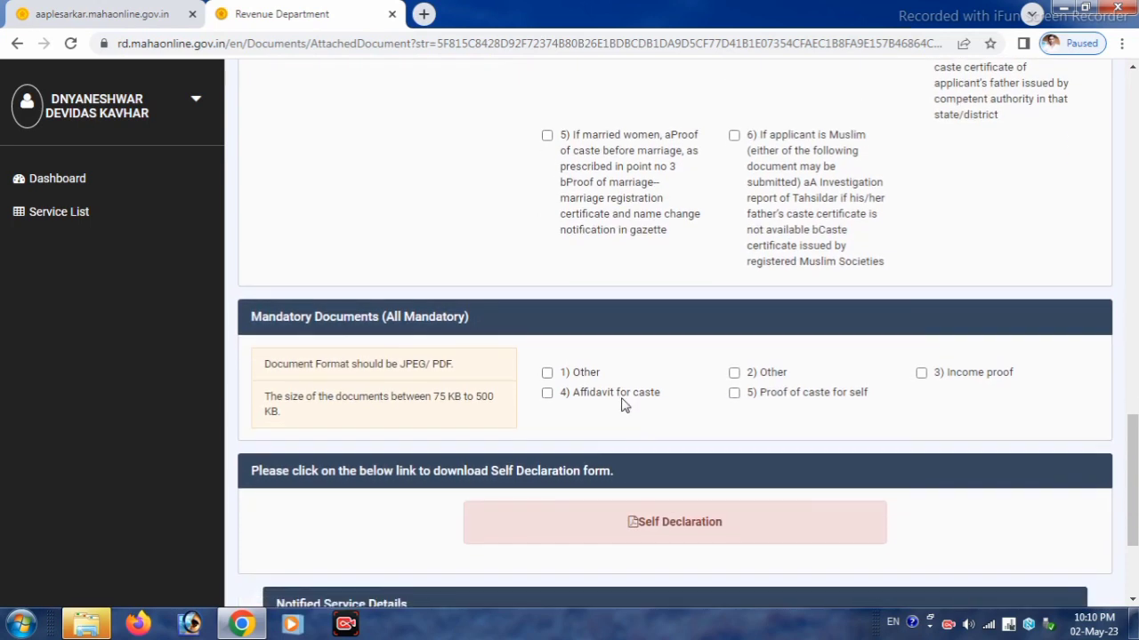
click(547, 373)
click(563, 400)
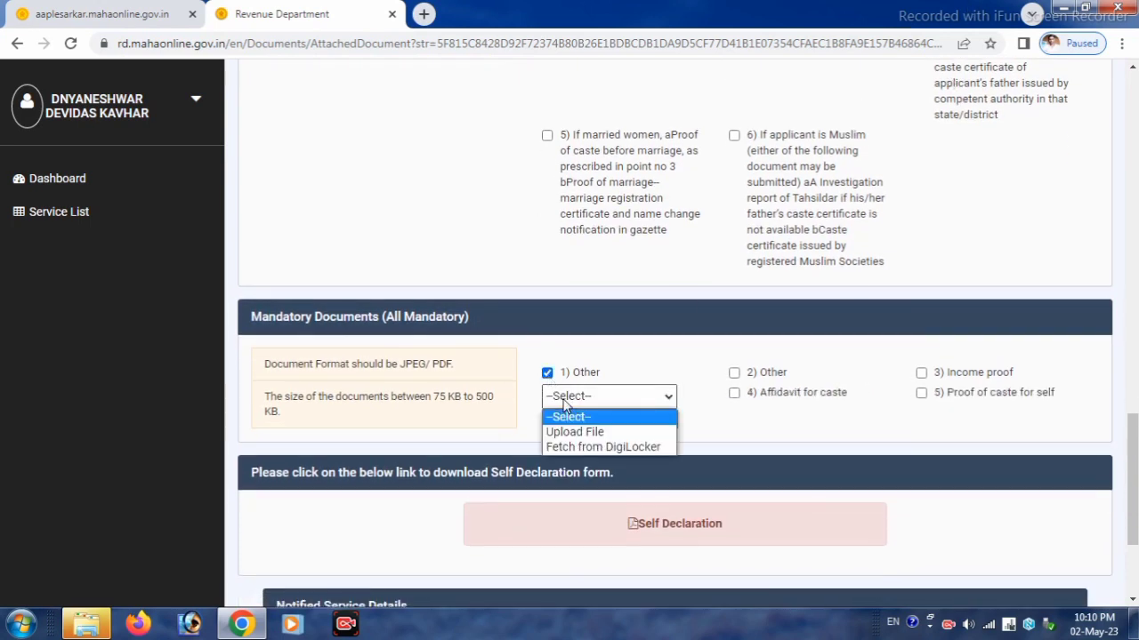
click(566, 434)
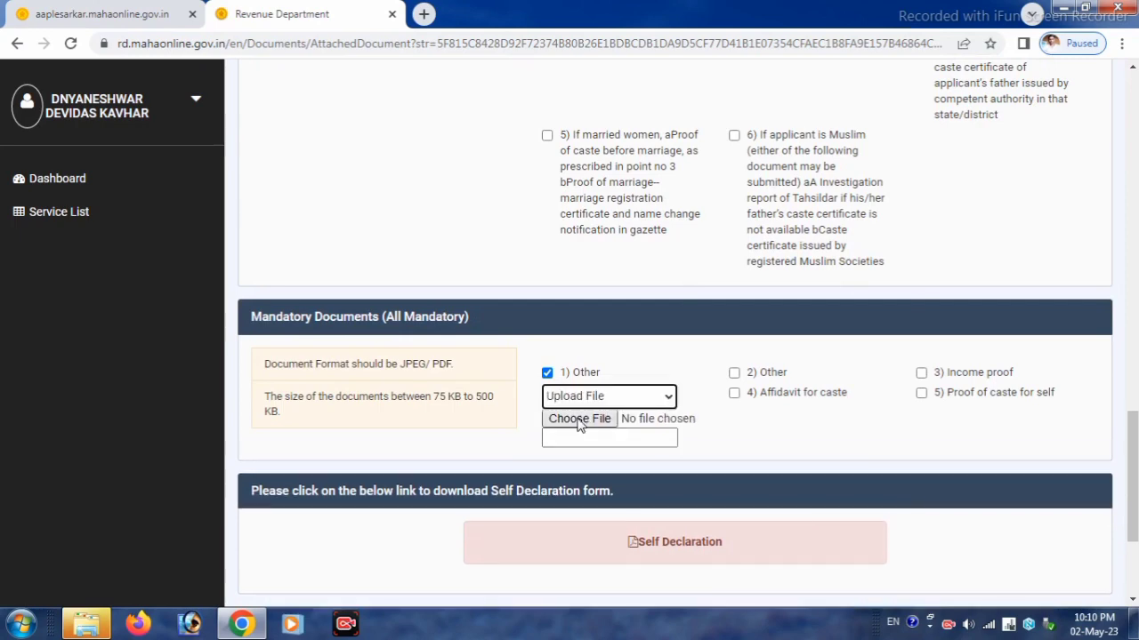
click(578, 419)
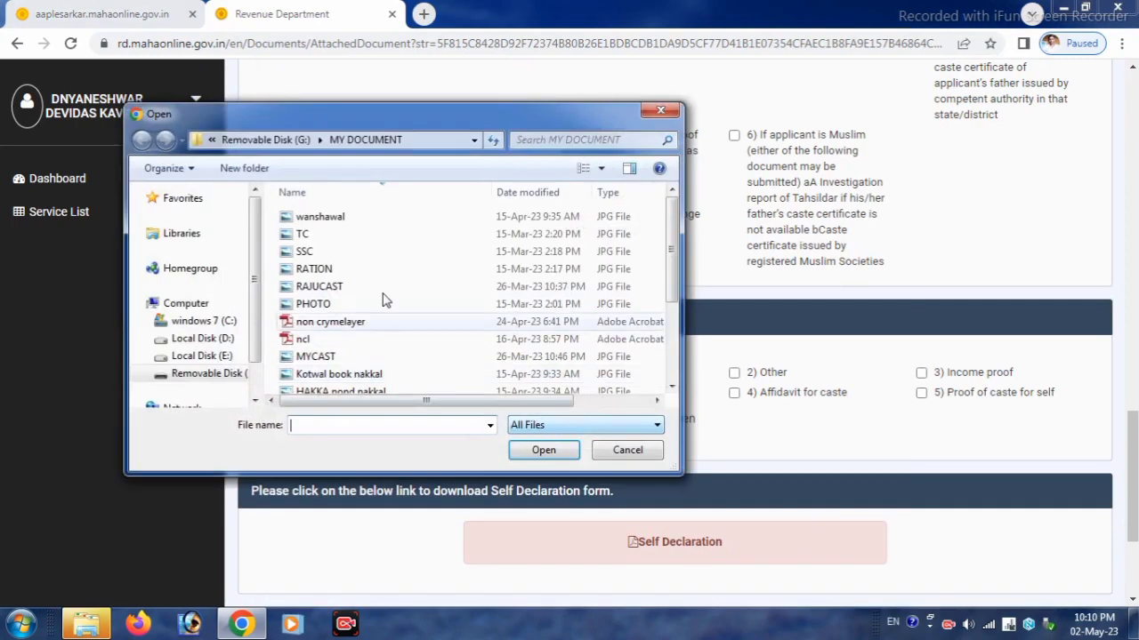
click(327, 237)
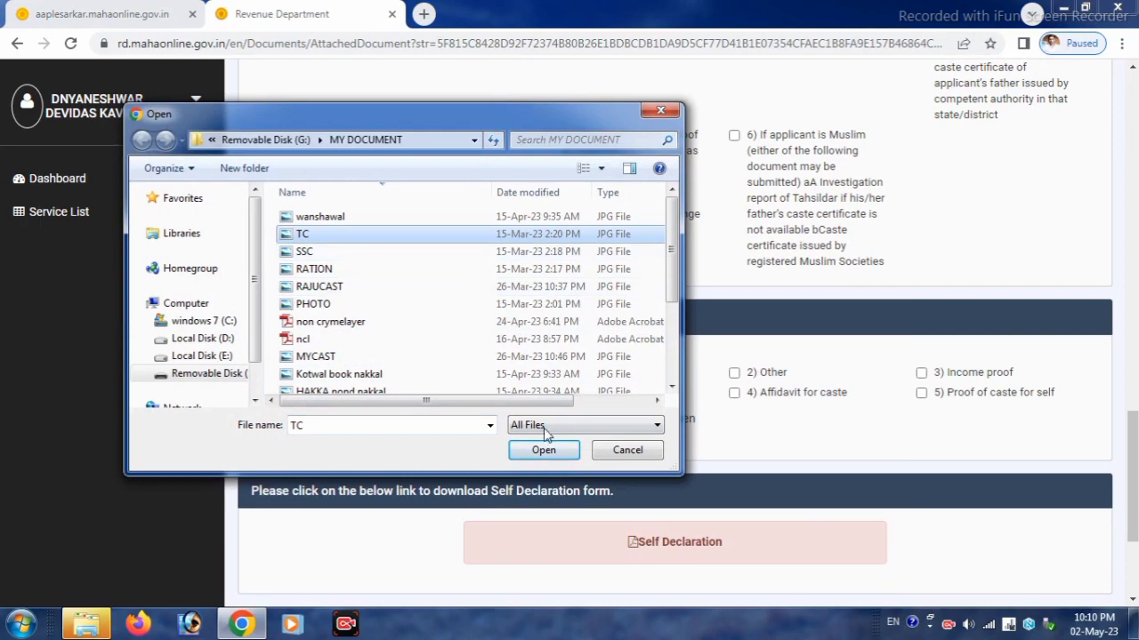
click(543, 451)
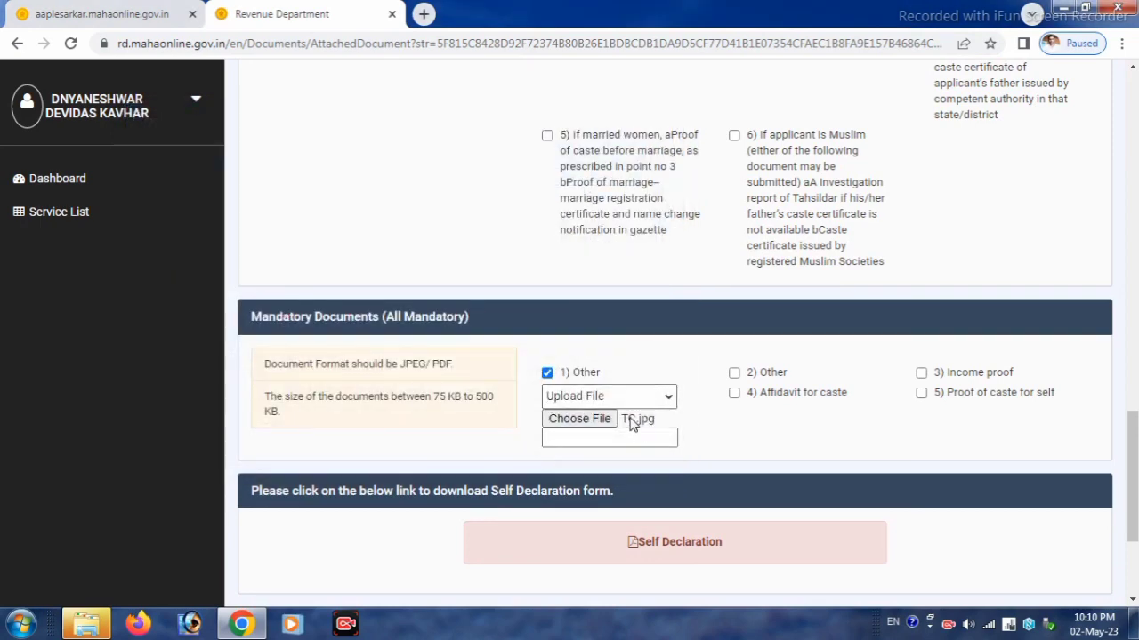
- Tick the second Other document and attach GHOSHANAPATARA.jpg, replacing a mistaken ADHAR upload
click(734, 374)
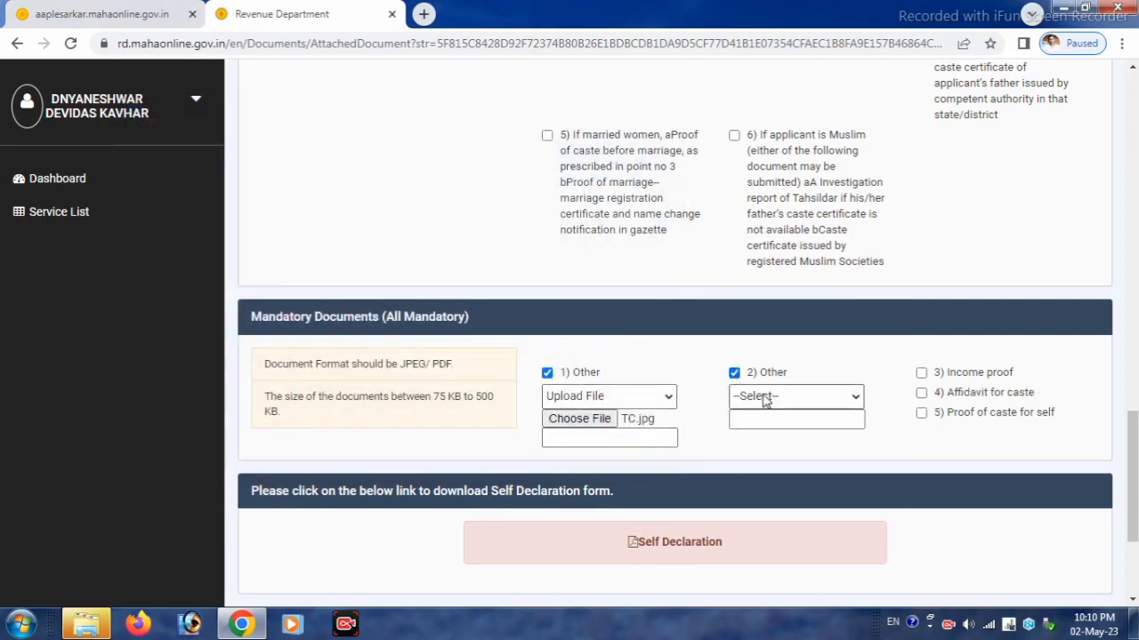
click(762, 398)
click(767, 432)
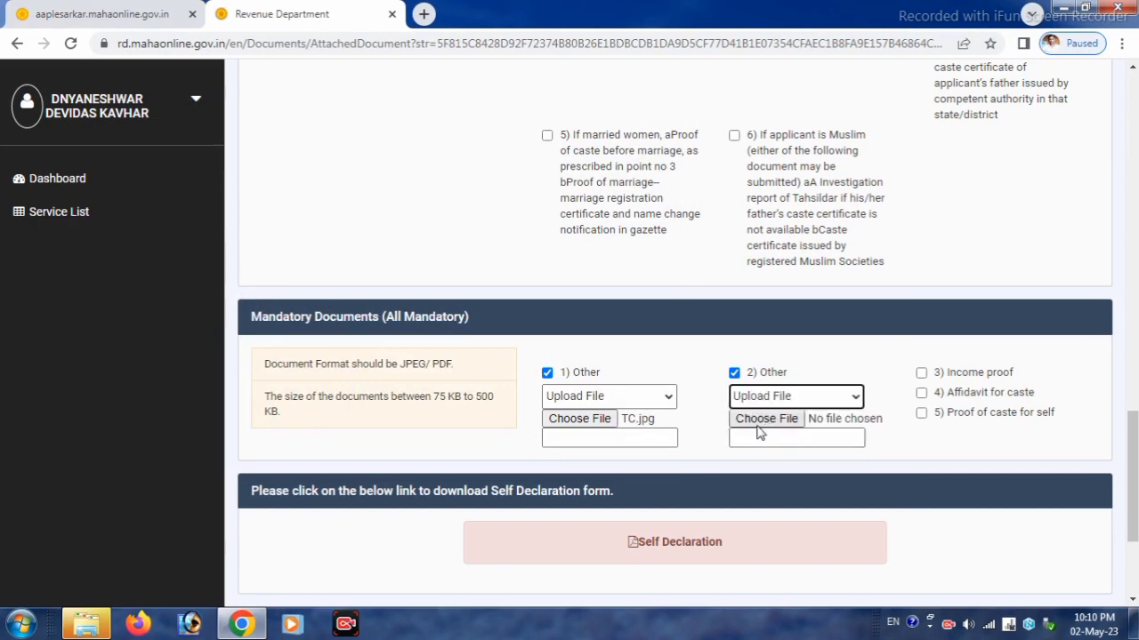
click(757, 420)
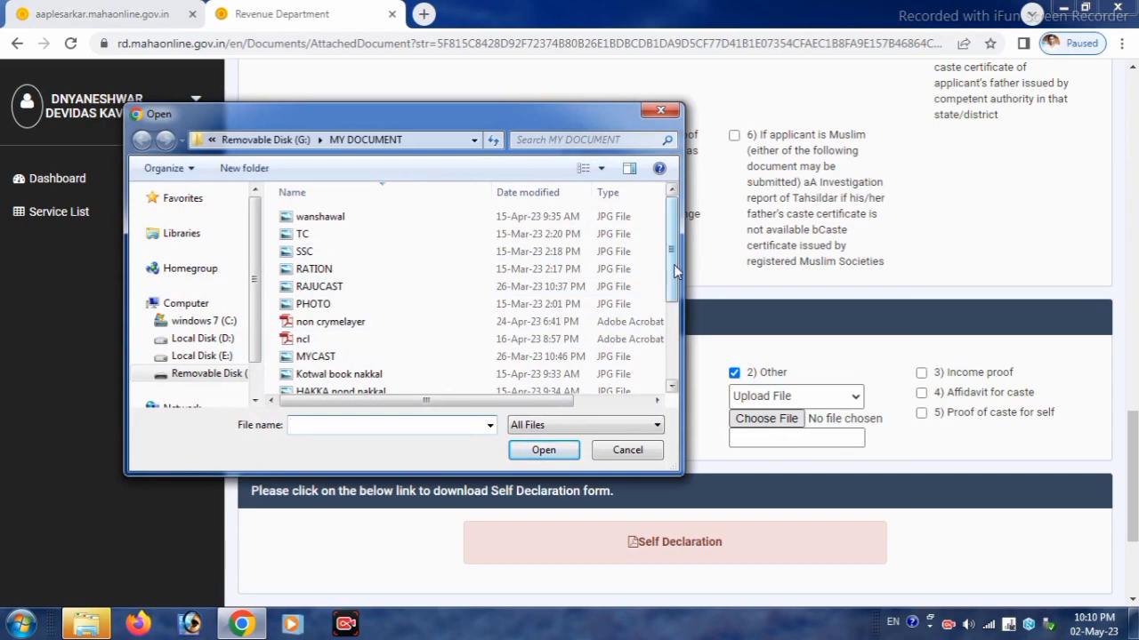
scroll(445, 312, down, 3)
click(427, 385)
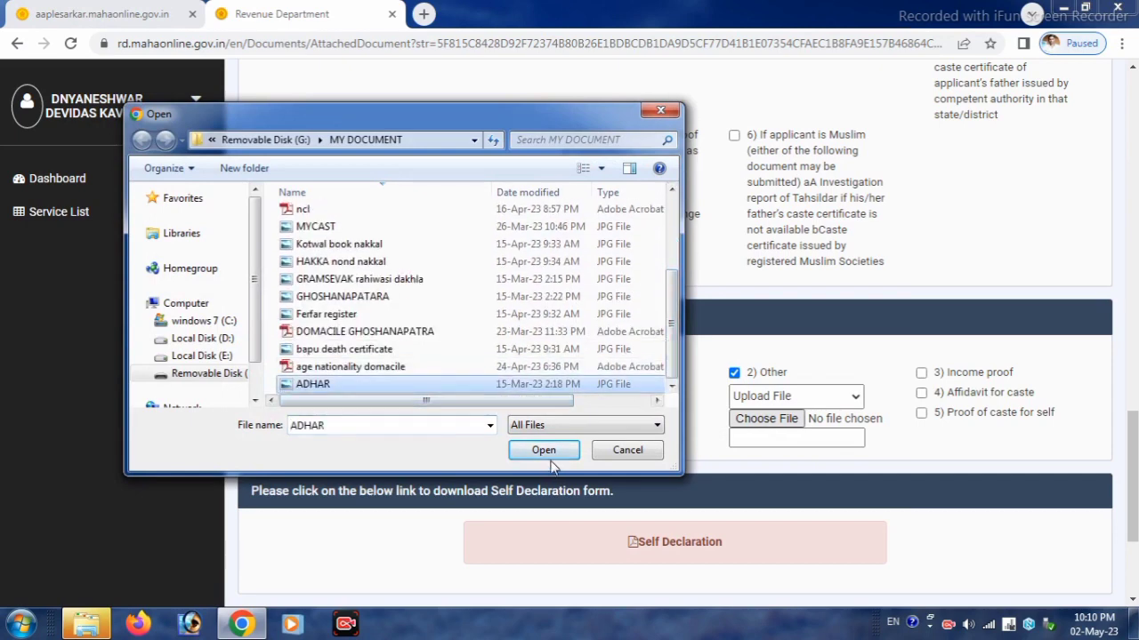
click(543, 450)
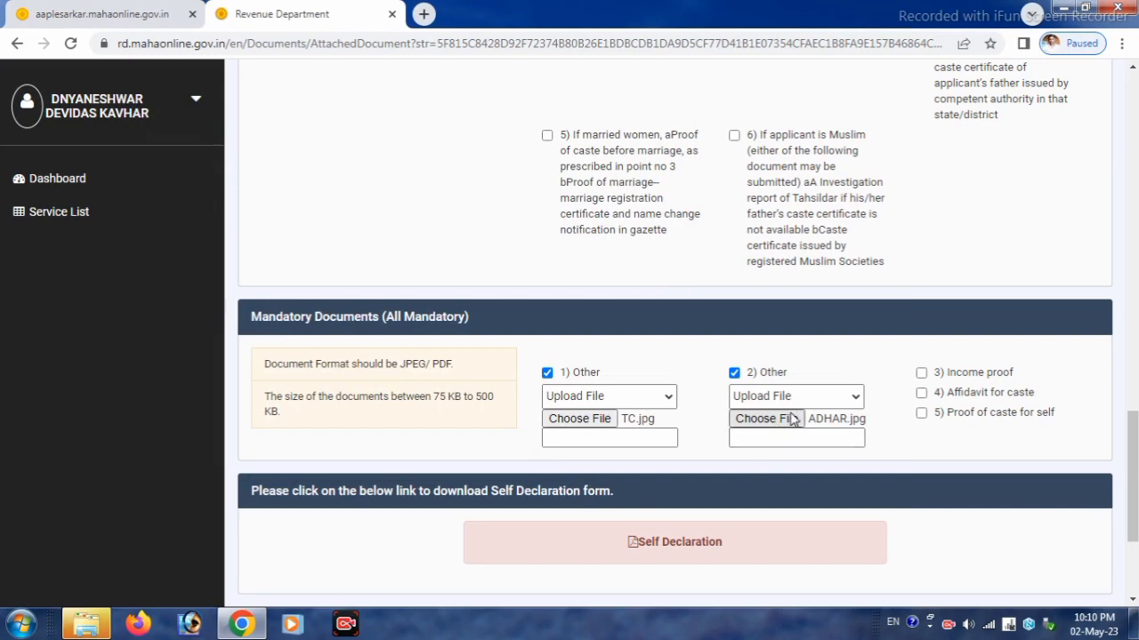
click(776, 424)
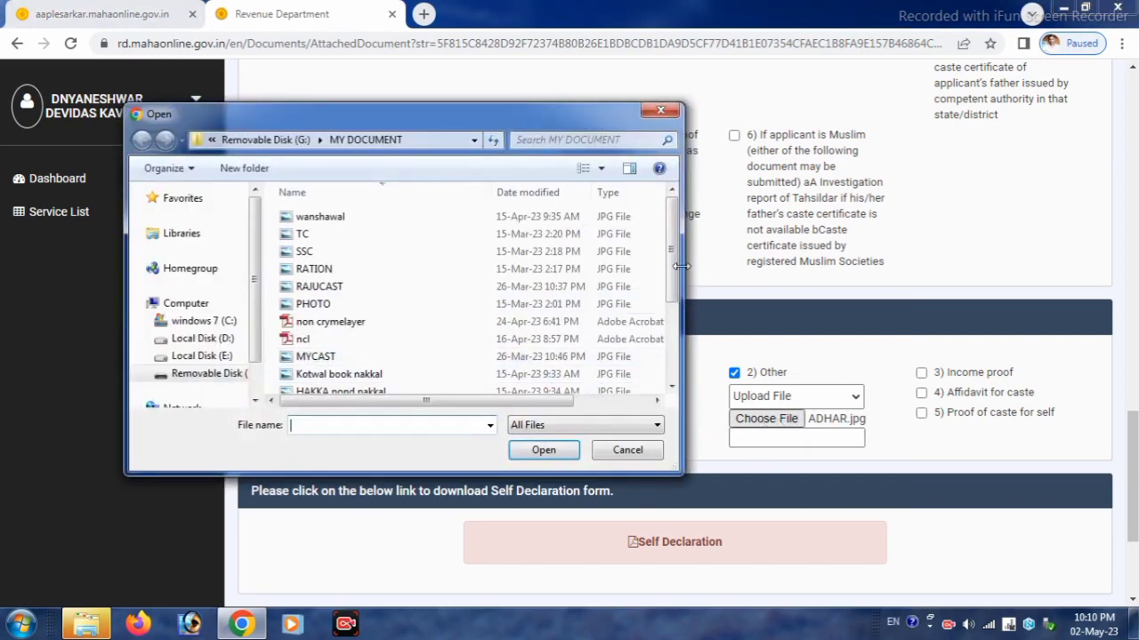
drag(673, 274, 690, 237)
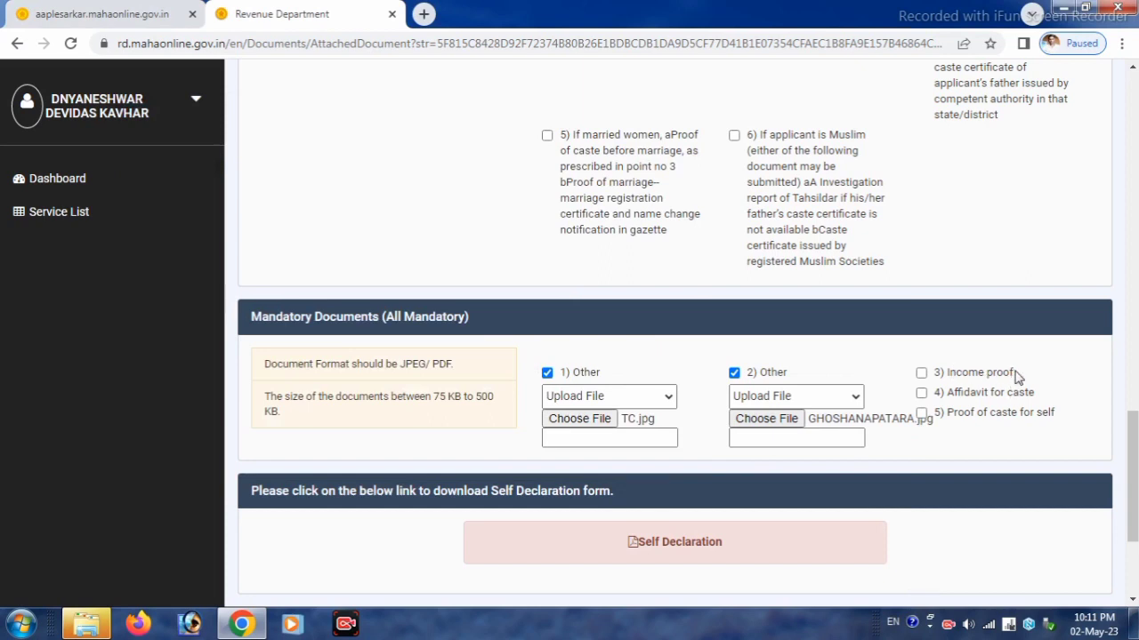
drag(1017, 377, 948, 376)
- Mark income proof as supplied and attach ncl.pdf as its uploaded file
click(920, 374)
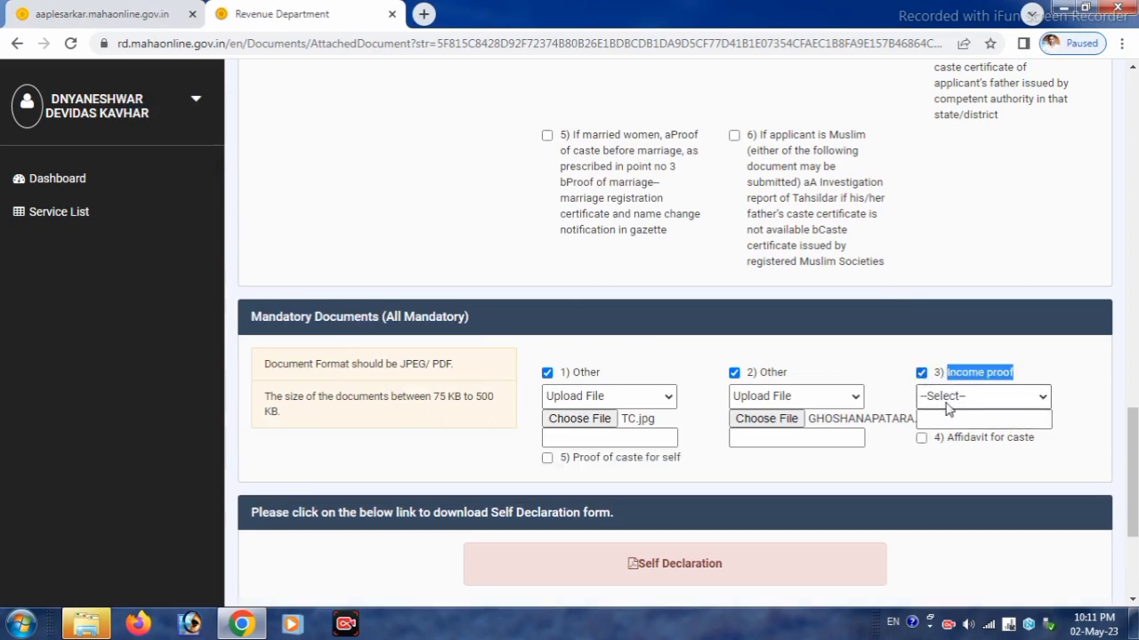
click(948, 400)
click(950, 430)
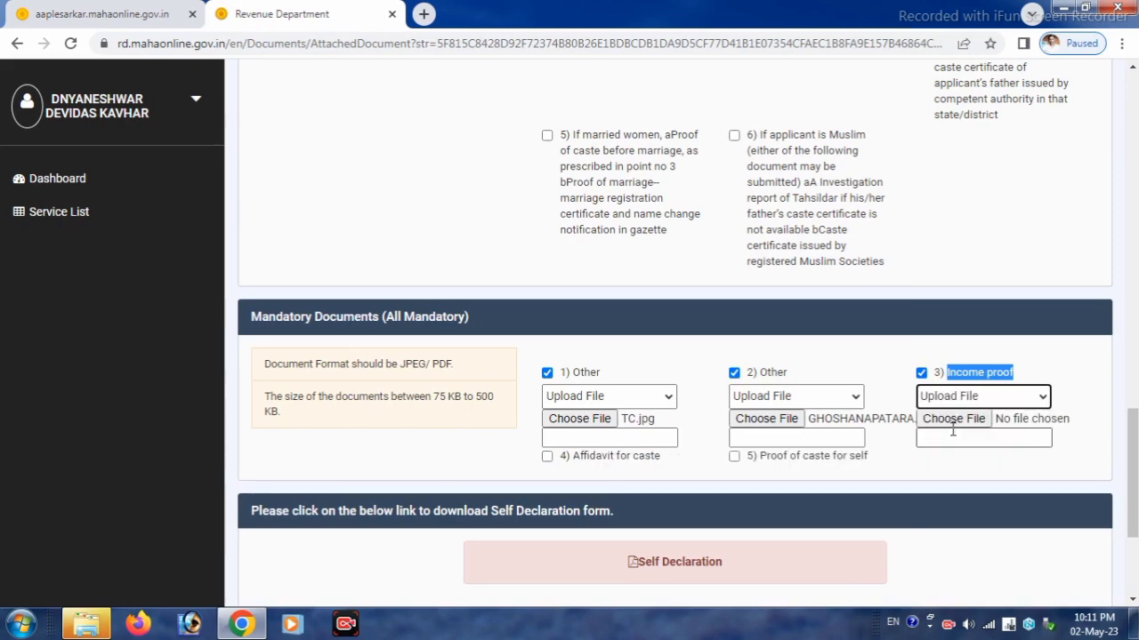
click(950, 418)
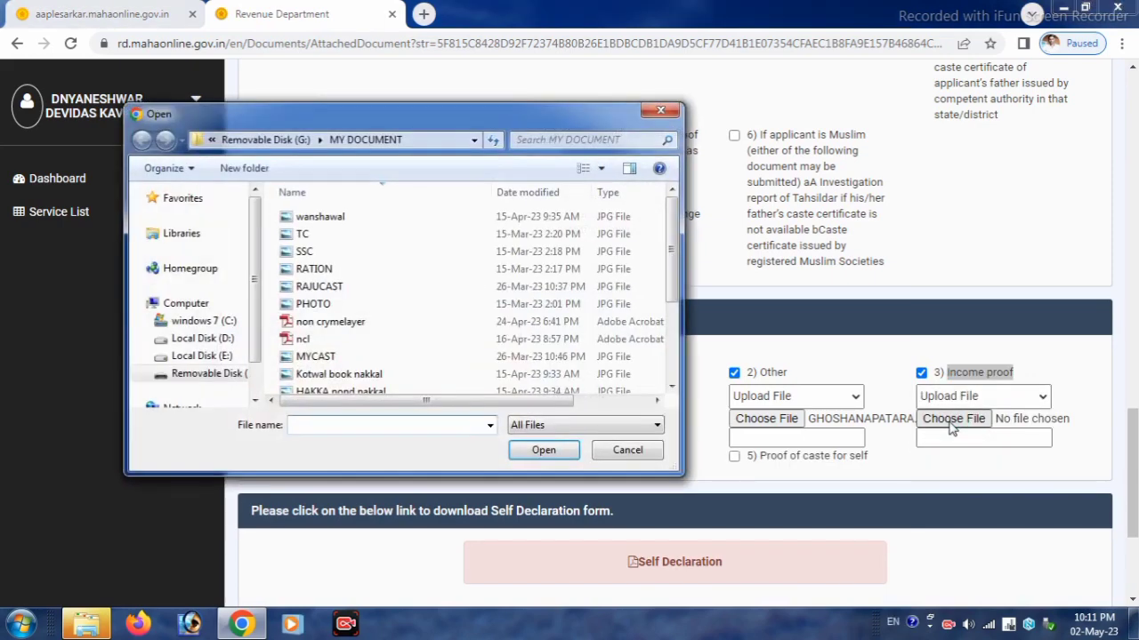
click(302, 339)
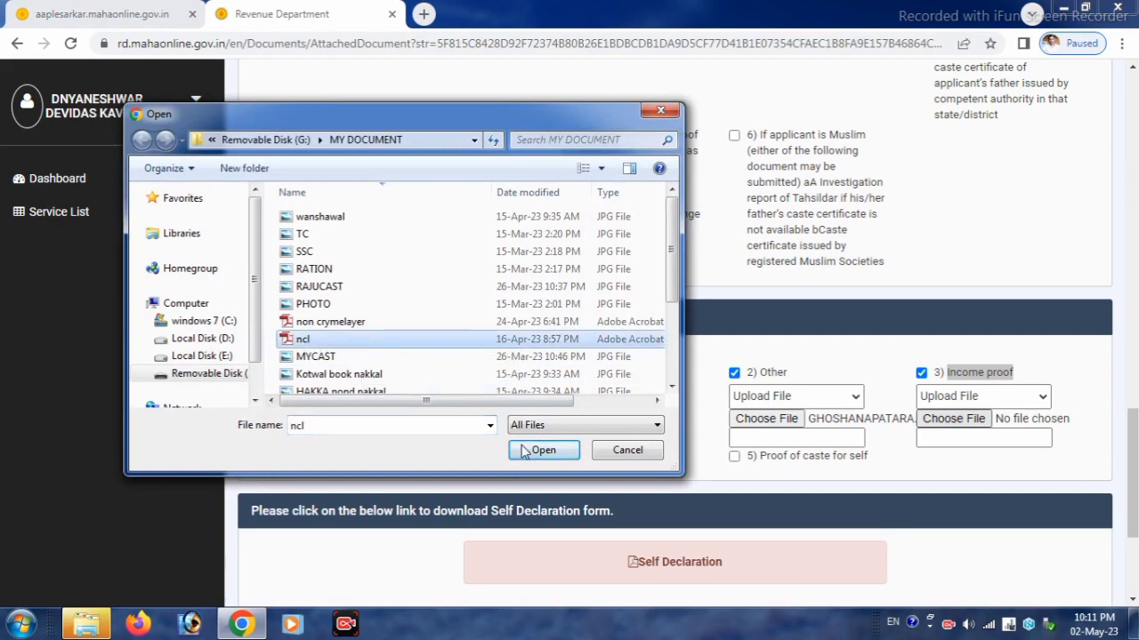
click(543, 450)
scroll(1100, 451, down, 1)
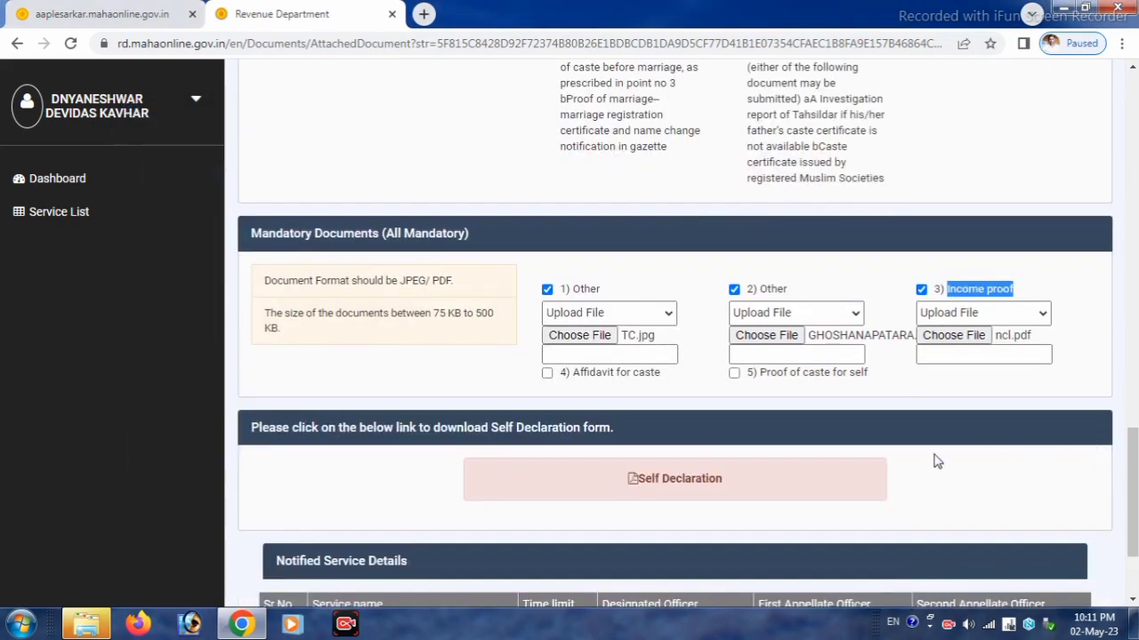
- Include the Affidavit for caste document and attach MYCAST.jpg as the affidavit
drag(663, 374, 570, 373)
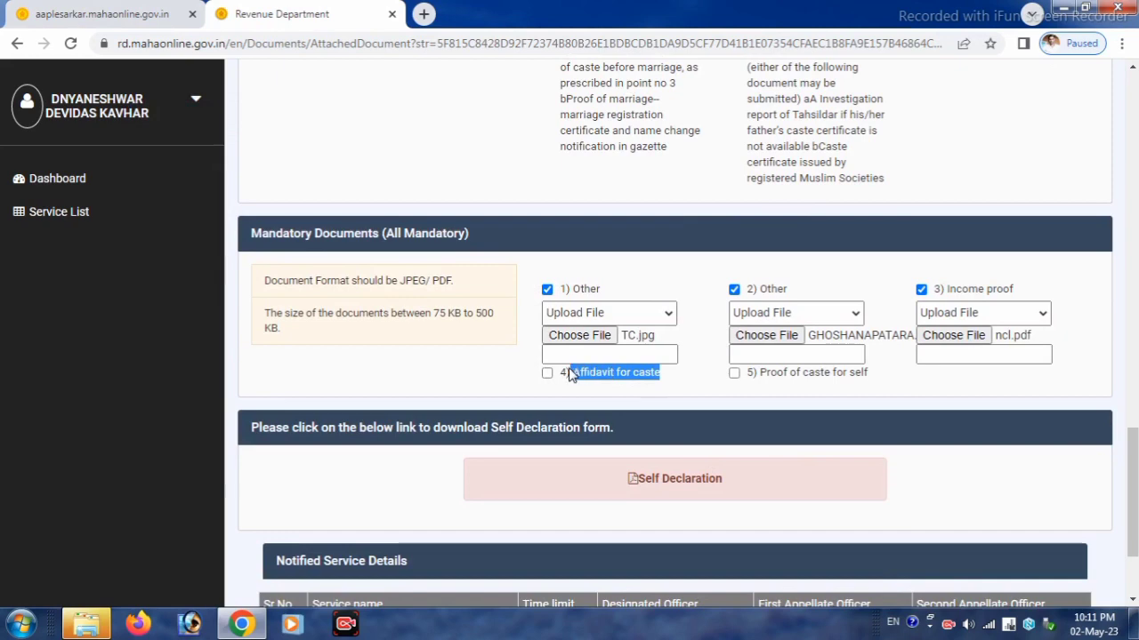
click(549, 374)
click(569, 398)
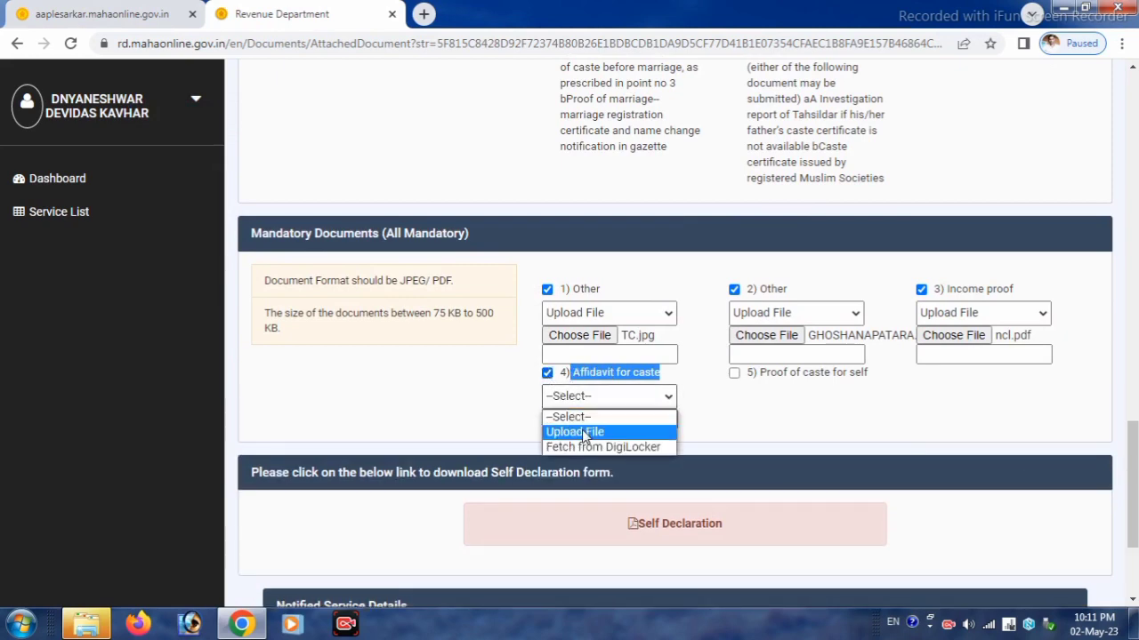
click(582, 432)
click(579, 423)
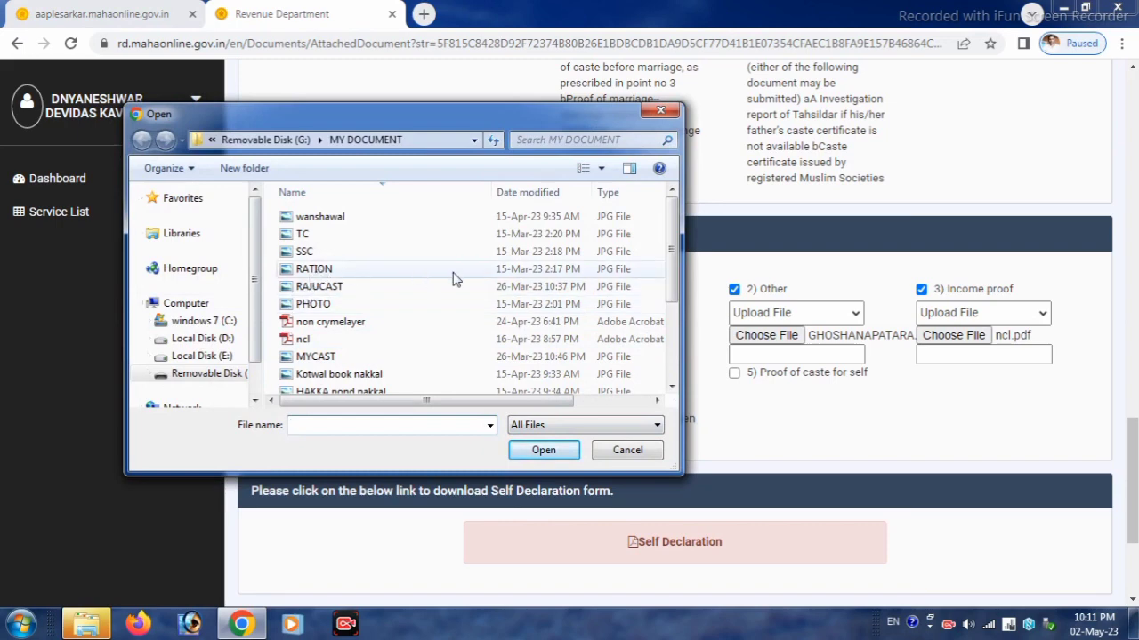
drag(674, 236, 674, 288)
click(364, 270)
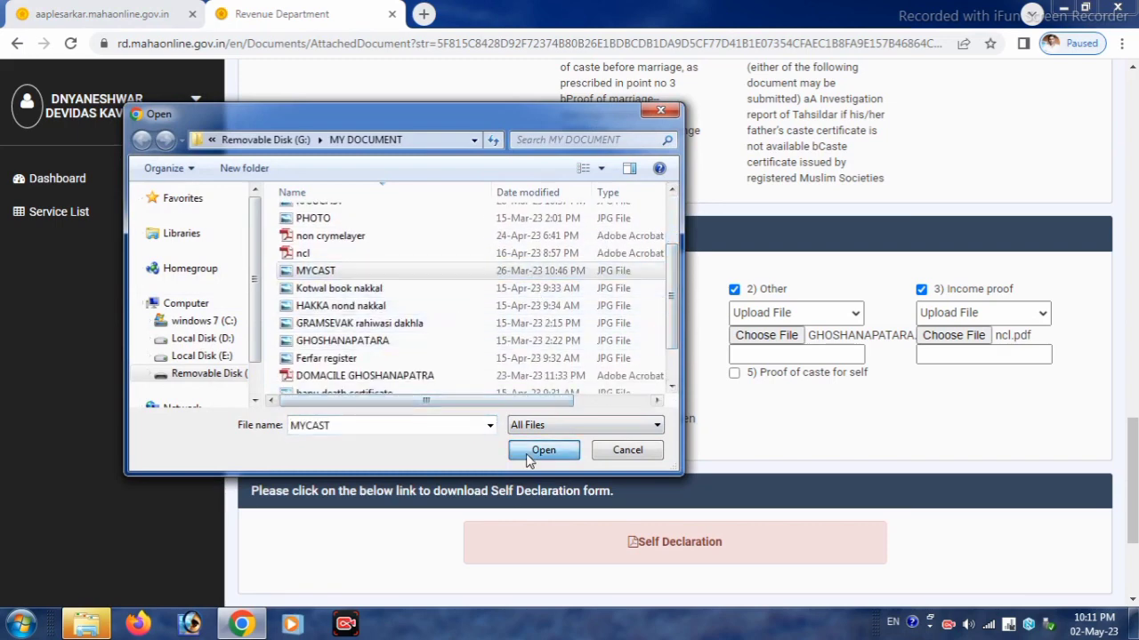
click(543, 450)
click(704, 404)
- Include the Proof of caste for self document and attach MYCAST.jpg to it
drag(883, 381, 753, 380)
click(734, 375)
click(754, 398)
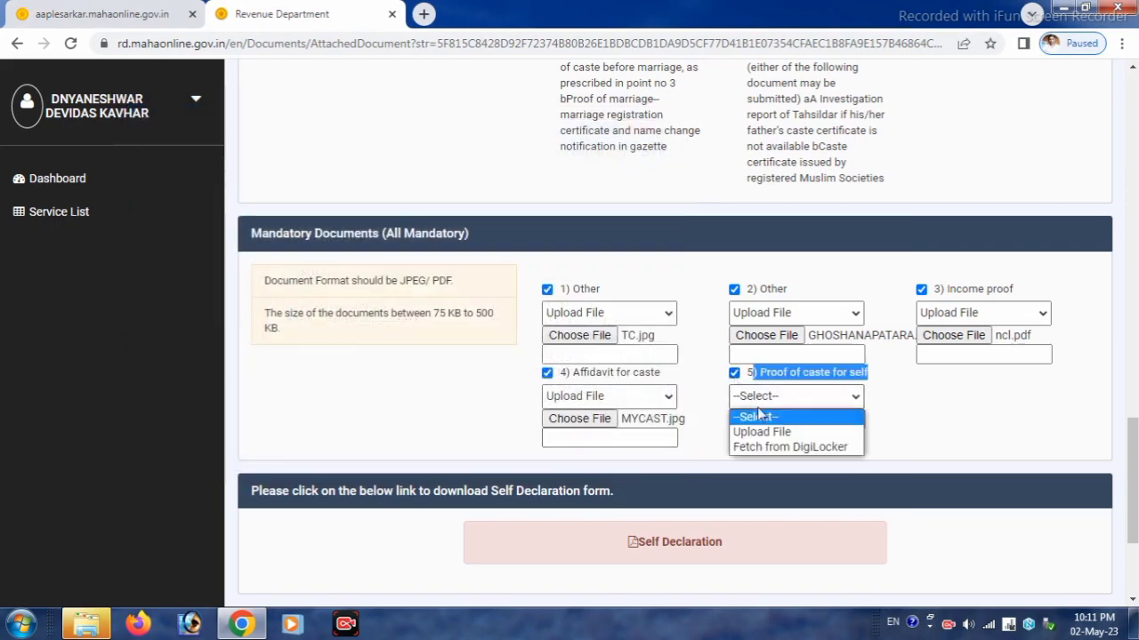
click(758, 432)
click(759, 425)
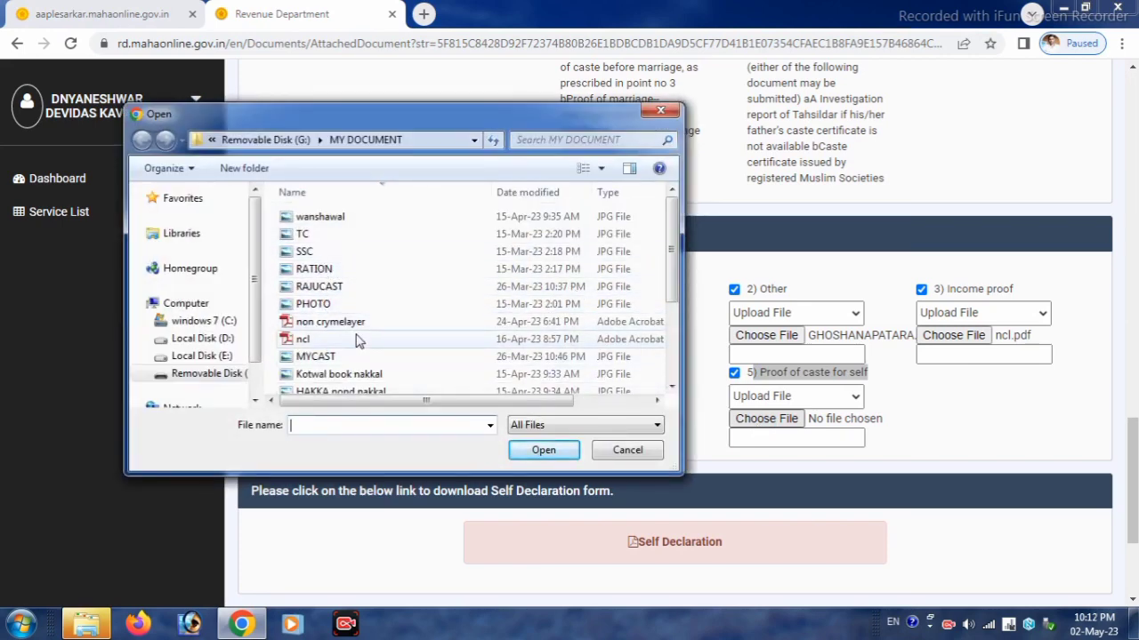
click(316, 356)
click(543, 450)
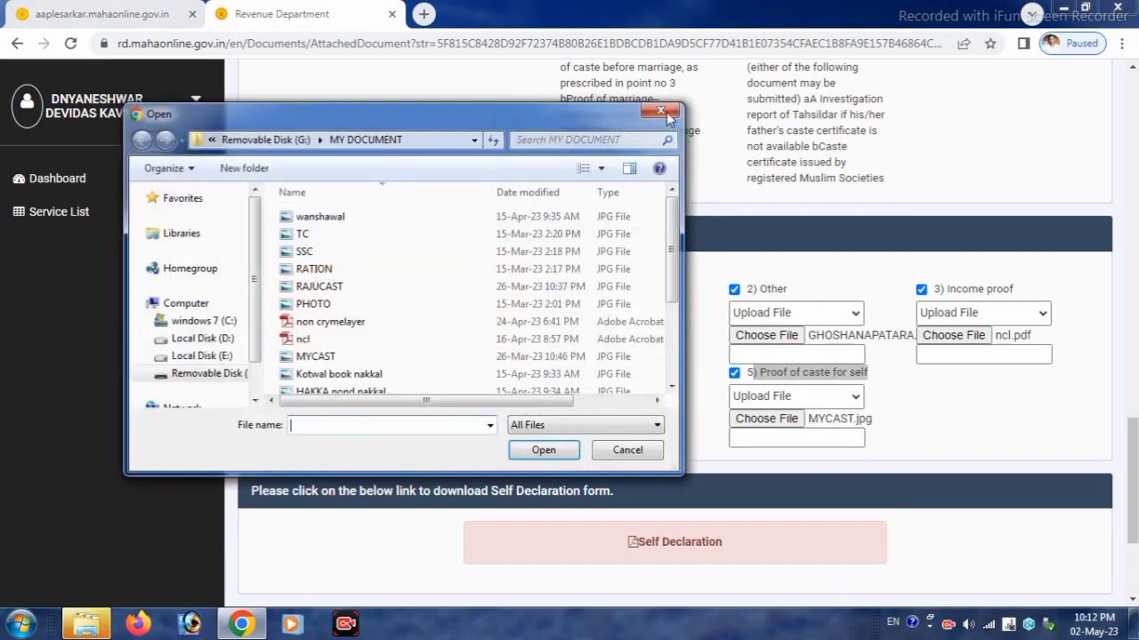
click(663, 112)
click(771, 420)
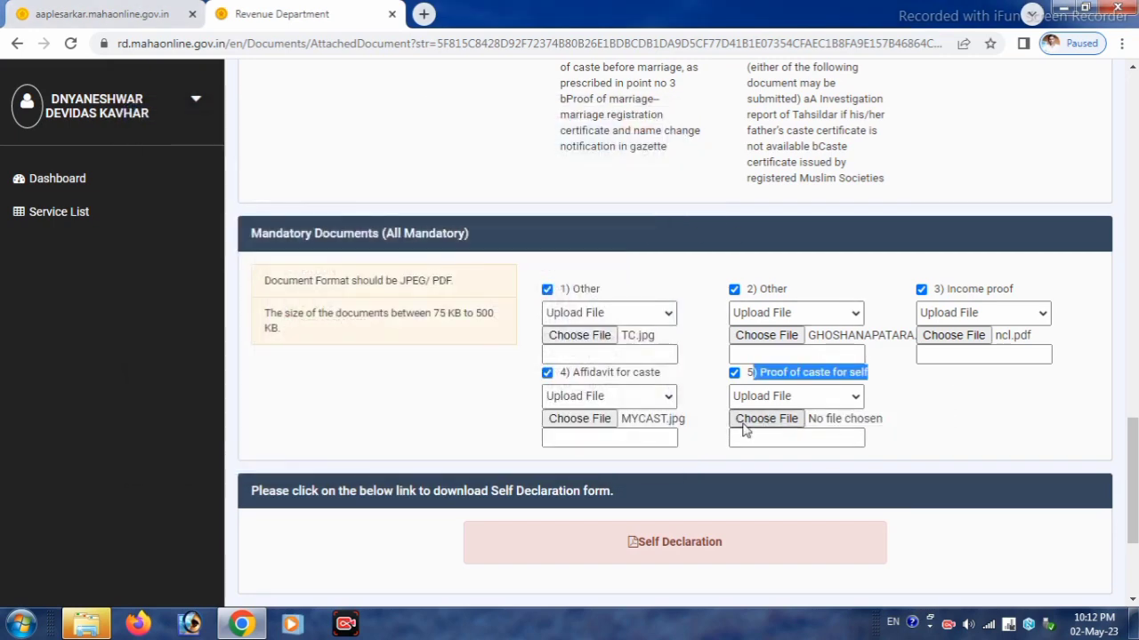
click(348, 356)
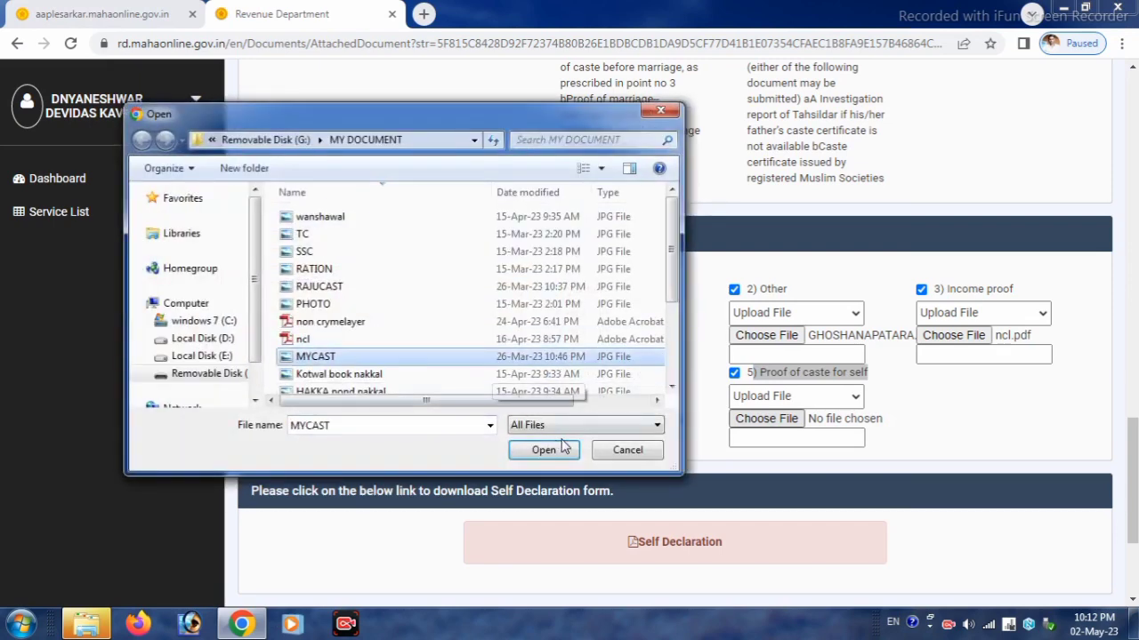
click(543, 449)
click(976, 433)
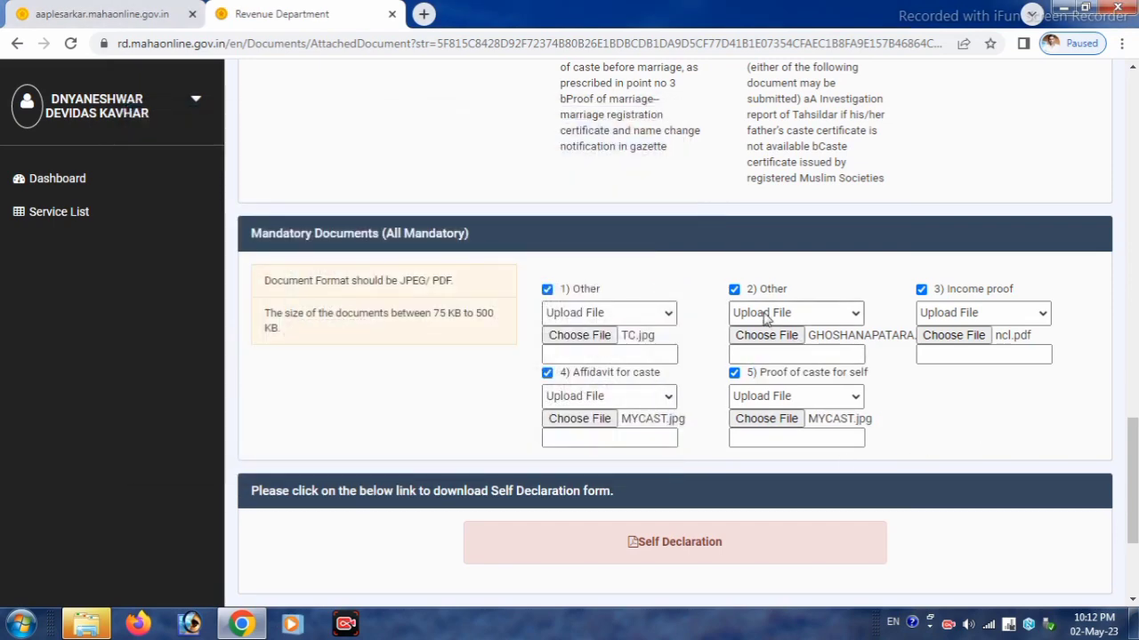
- Scroll down and open the Self Declaration form
scroll(885, 355, down, 2)
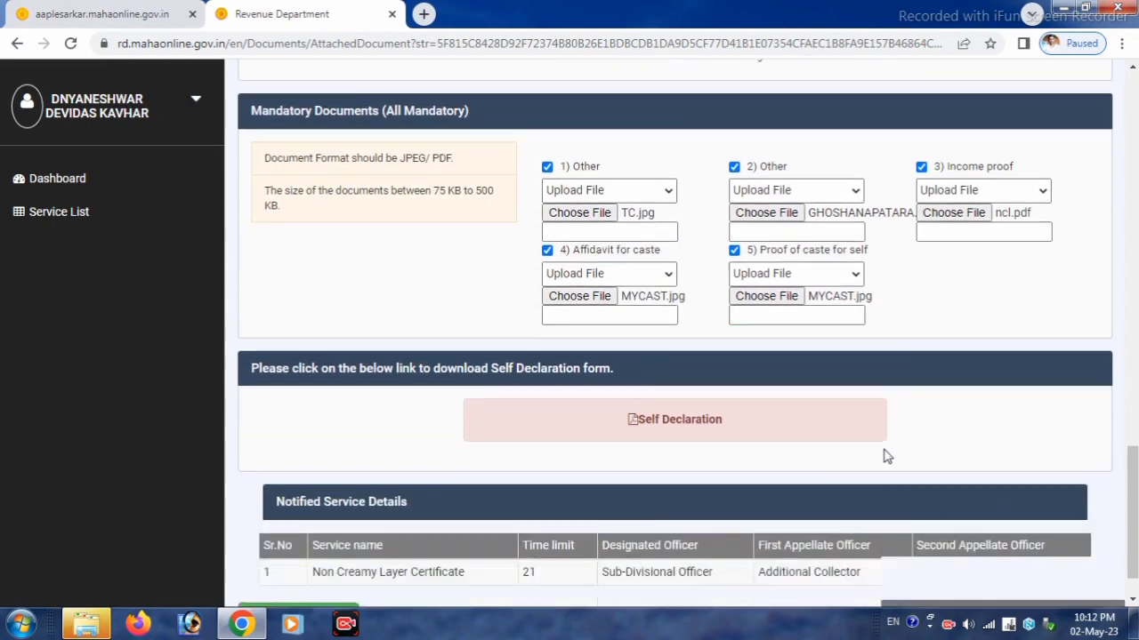
drag(264, 318, 605, 345)
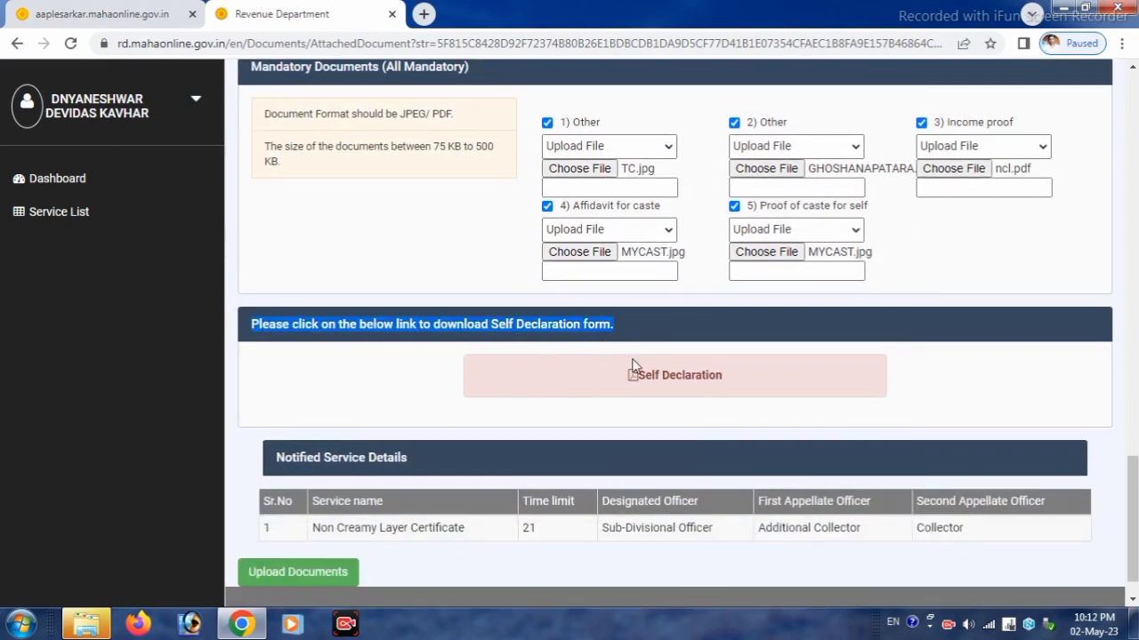
click(640, 379)
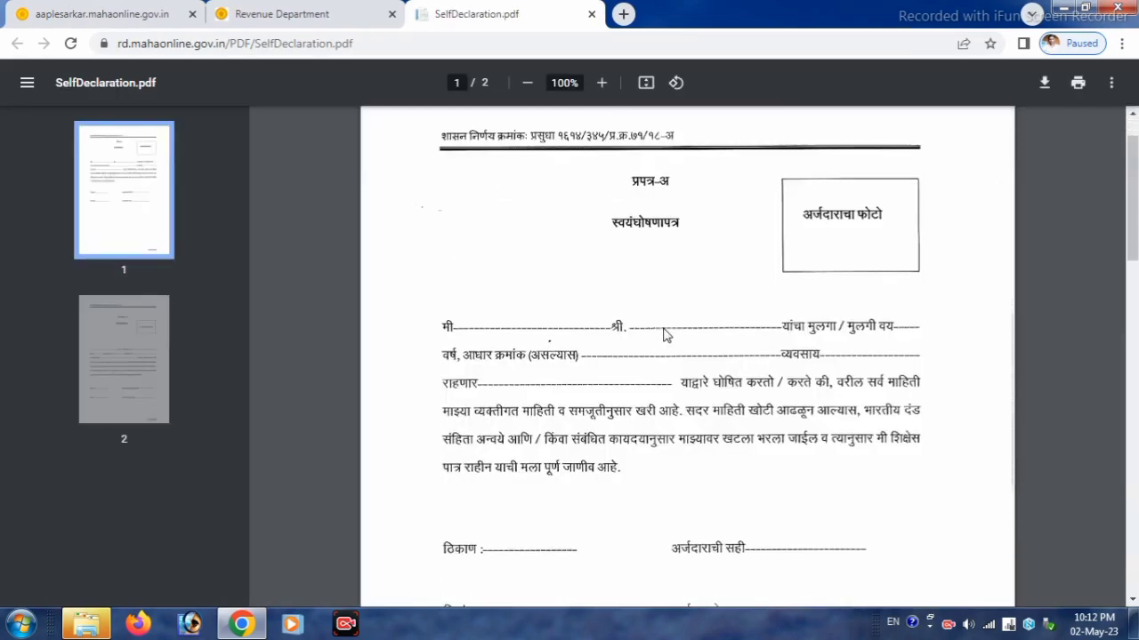
- Read through the Marathi and English pages of SelfDeclaration.pdf
scroll(665, 335, down, 7)
scroll(668, 335, up, 4)
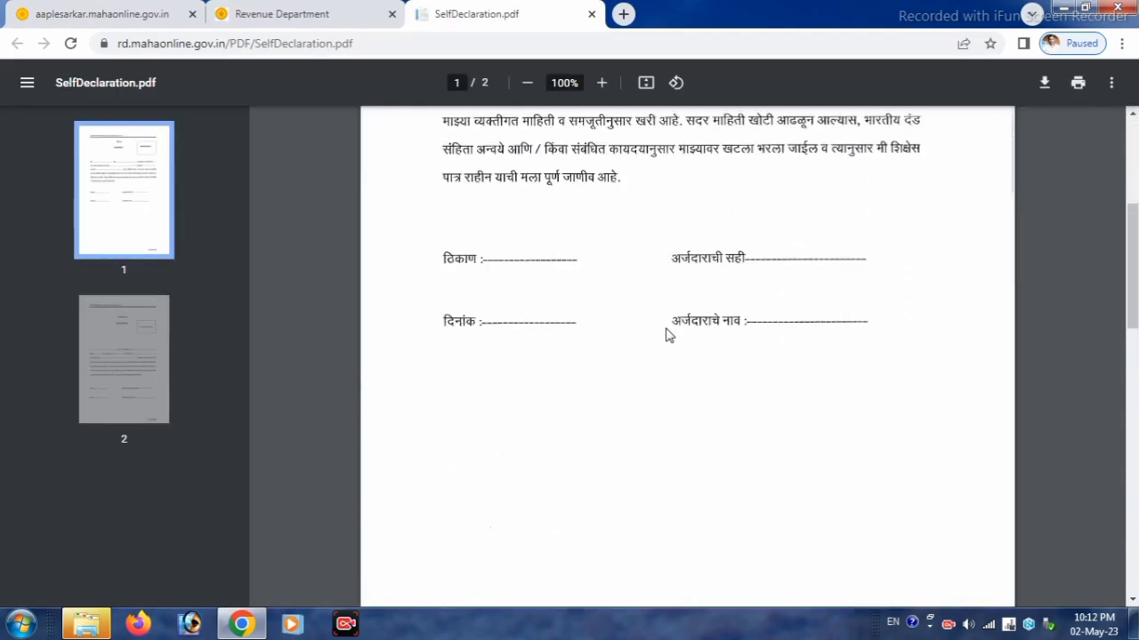
scroll(669, 334, up, 3)
scroll(672, 342, down, 10)
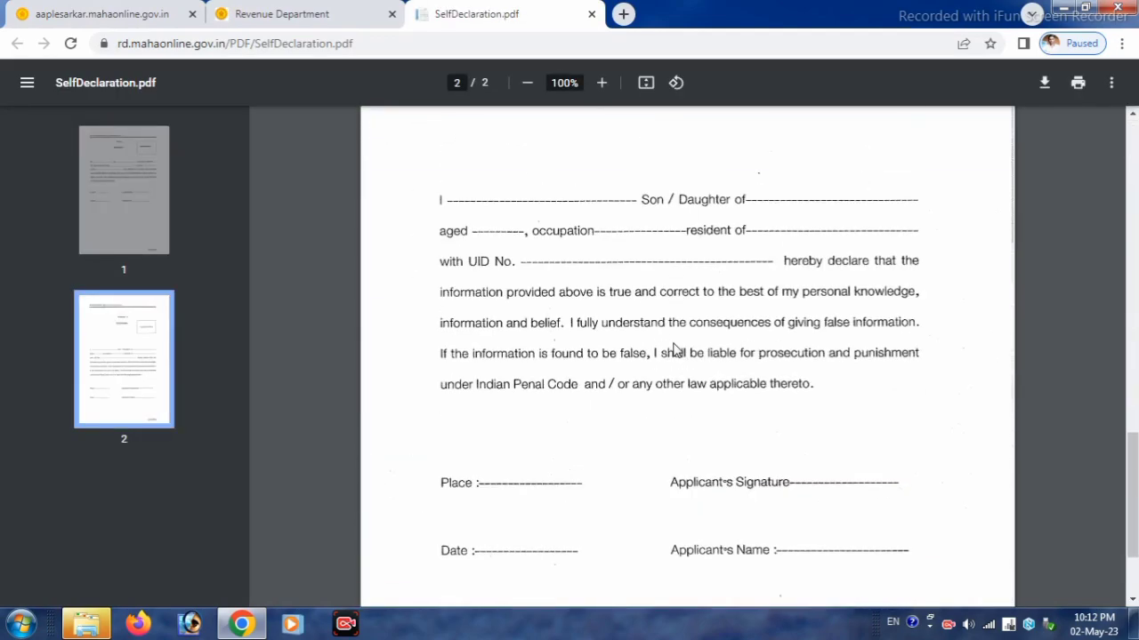
scroll(674, 350, down, 1)
scroll(676, 351, up, 10)
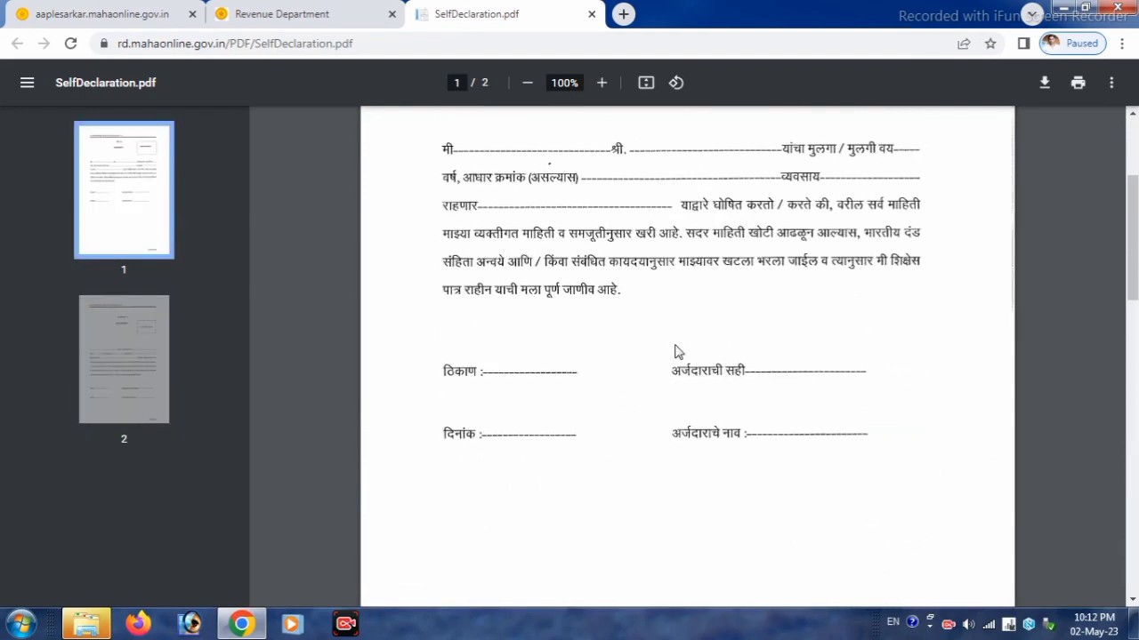
scroll(675, 352, up, 2)
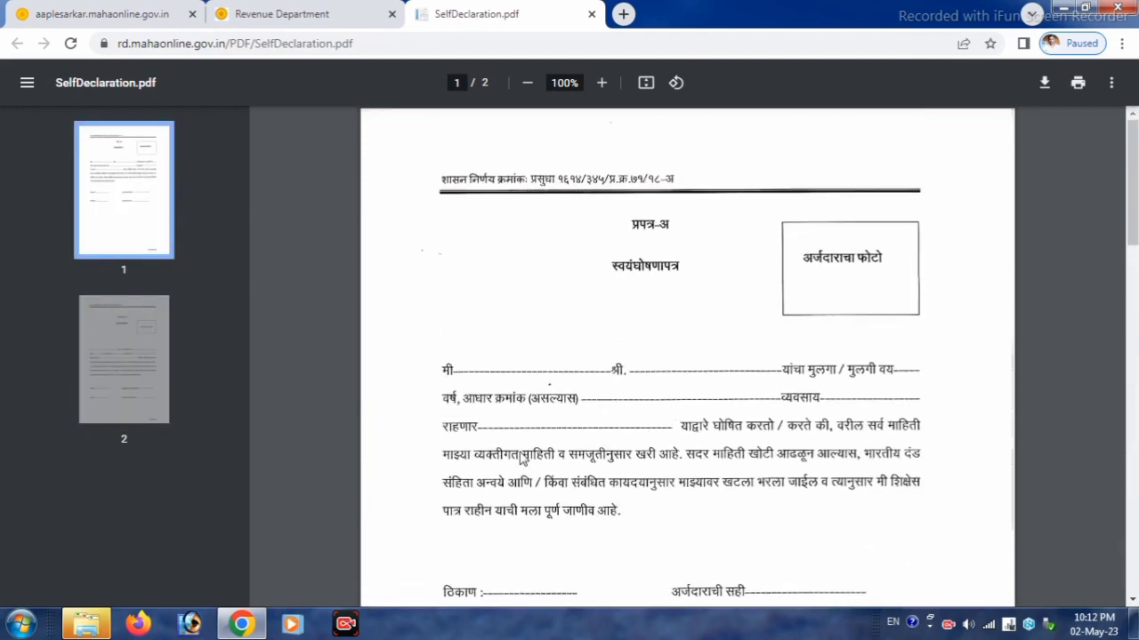
scroll(800, 516, down, 1)
- Back on the upload page, save the attached documents and acknowledge the saved message
click(403, 5)
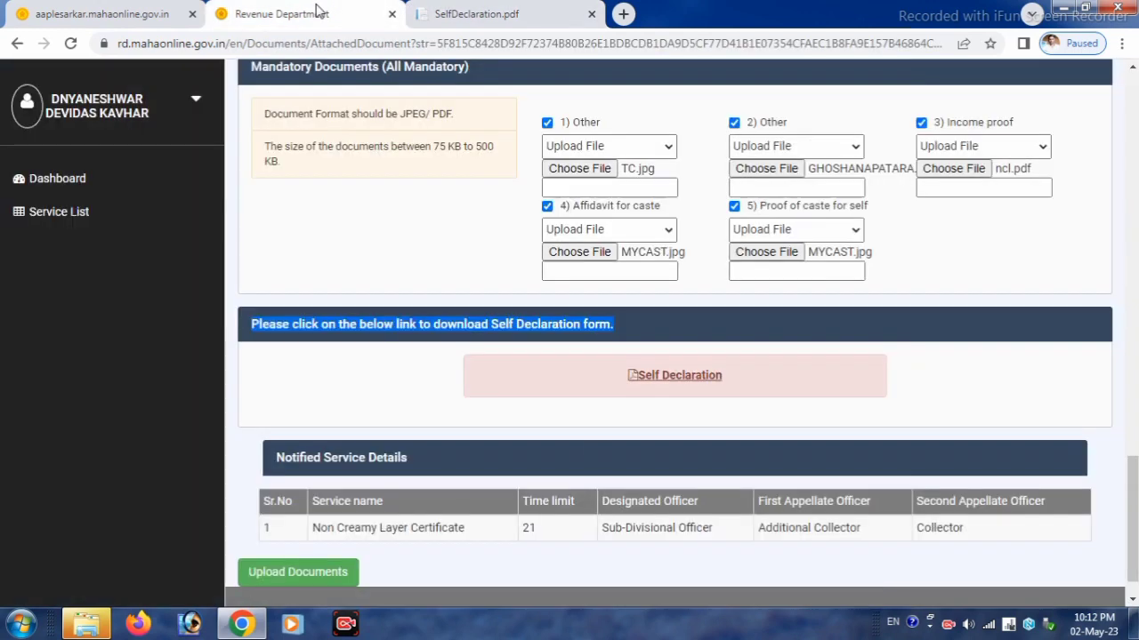
scroll(467, 449, down, 1)
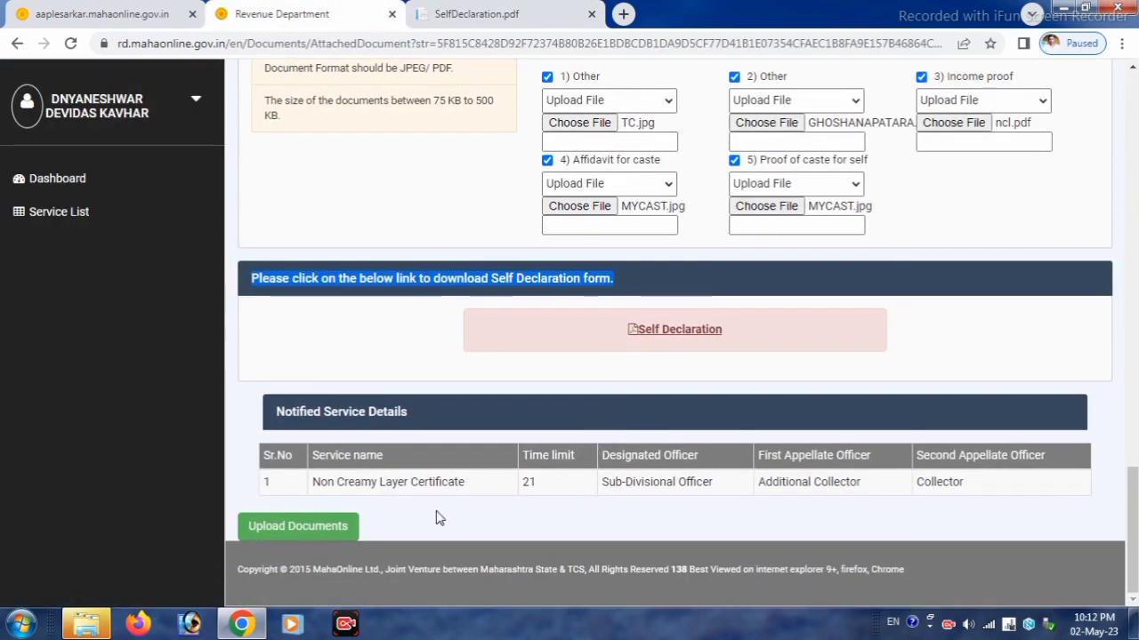
click(297, 554)
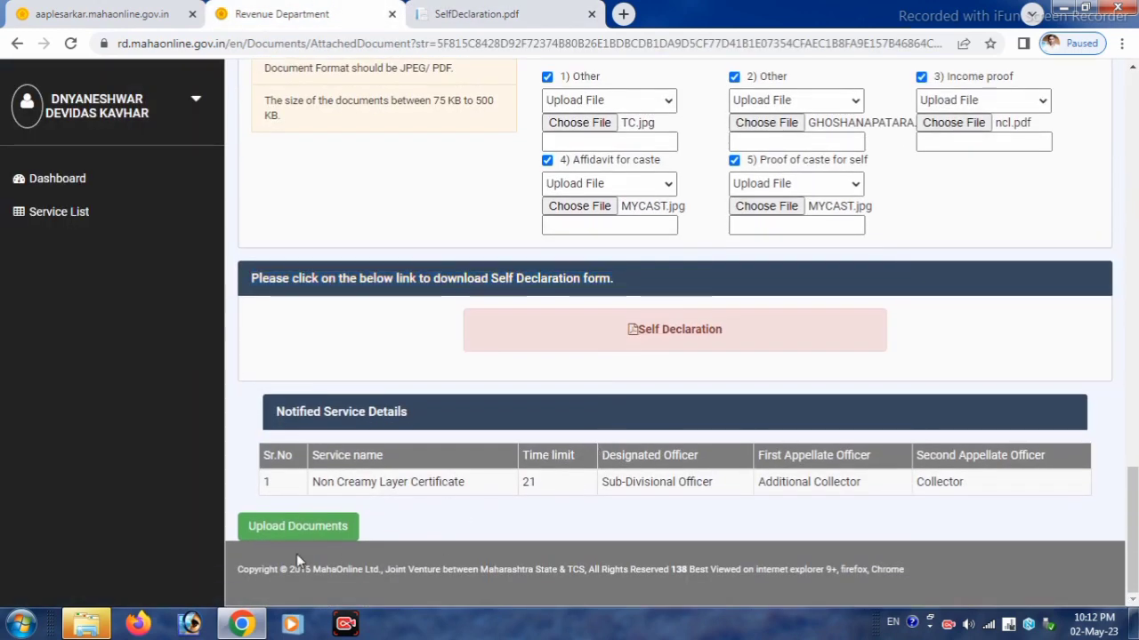
click(341, 532)
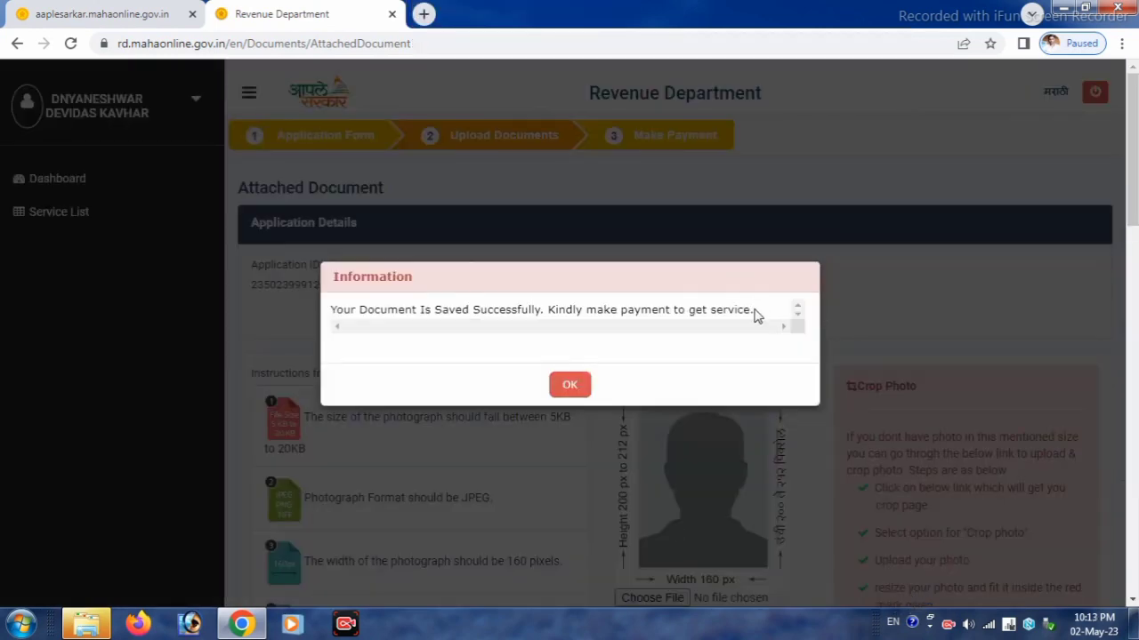
drag(754, 316, 330, 322)
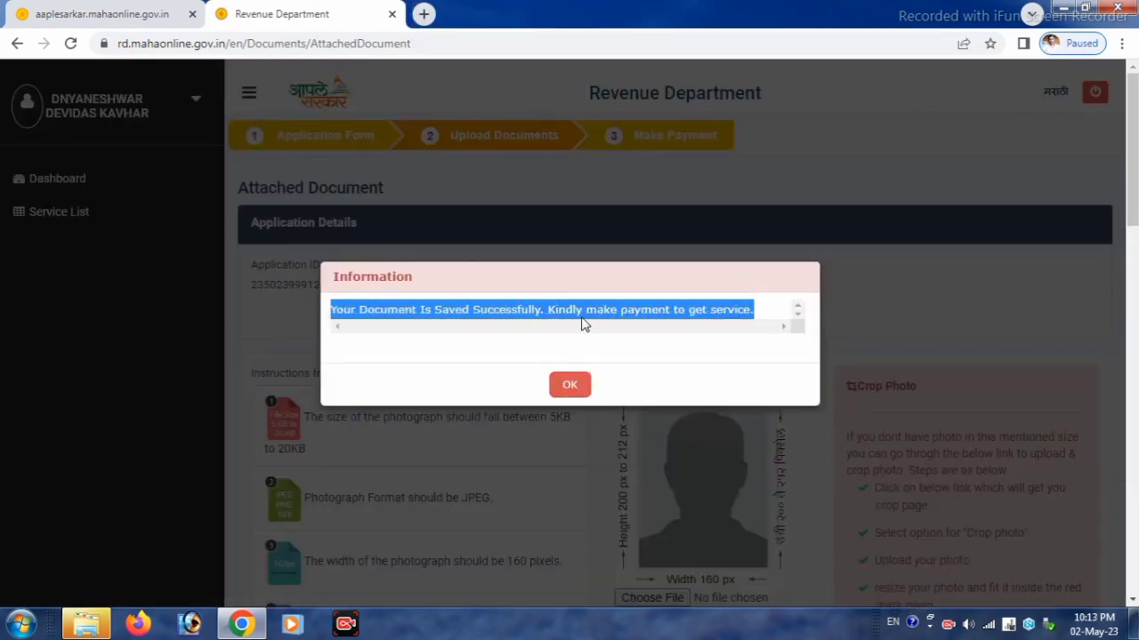
click(566, 386)
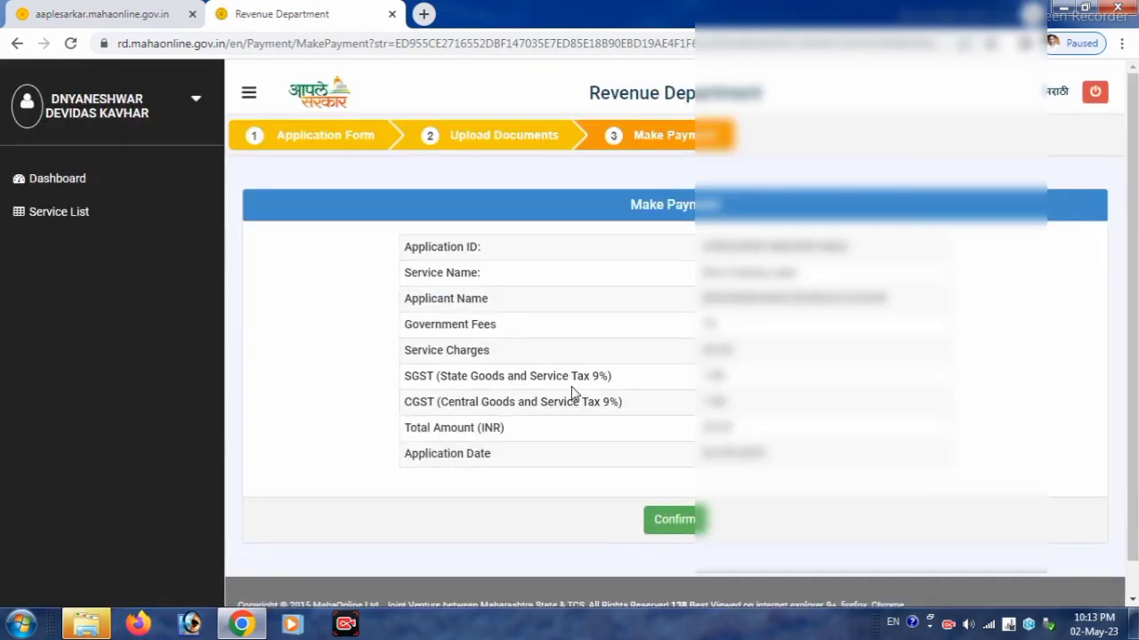
- Review the fee, tax and total amount rows and confirm the payment summary
drag(401, 247, 803, 523)
click(778, 478)
double_click(712, 429)
click(714, 525)
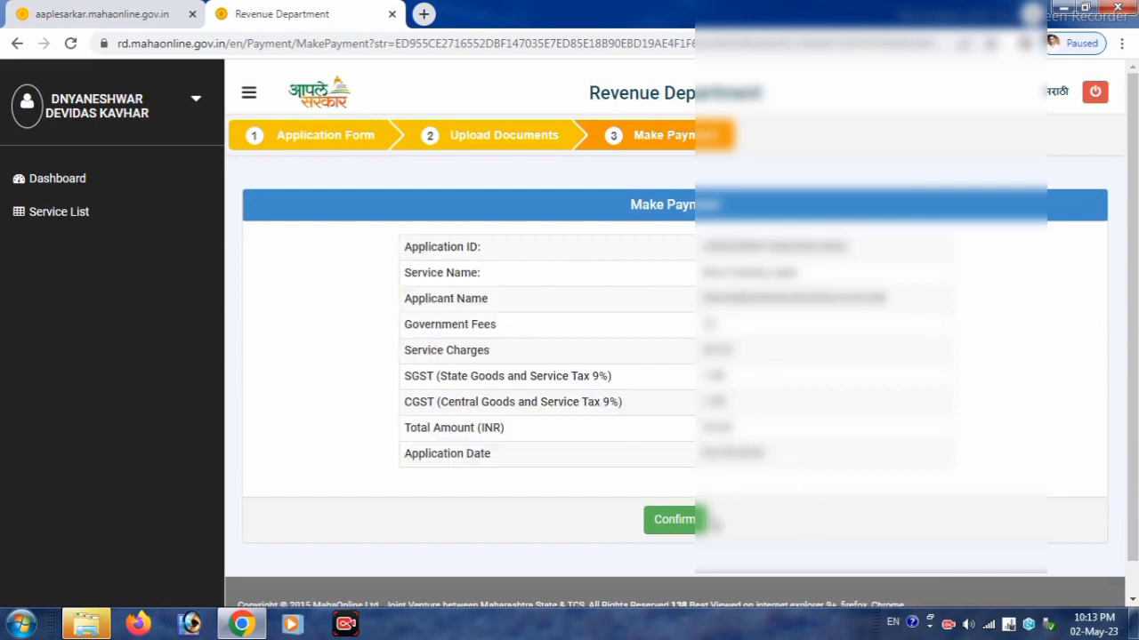
click(672, 523)
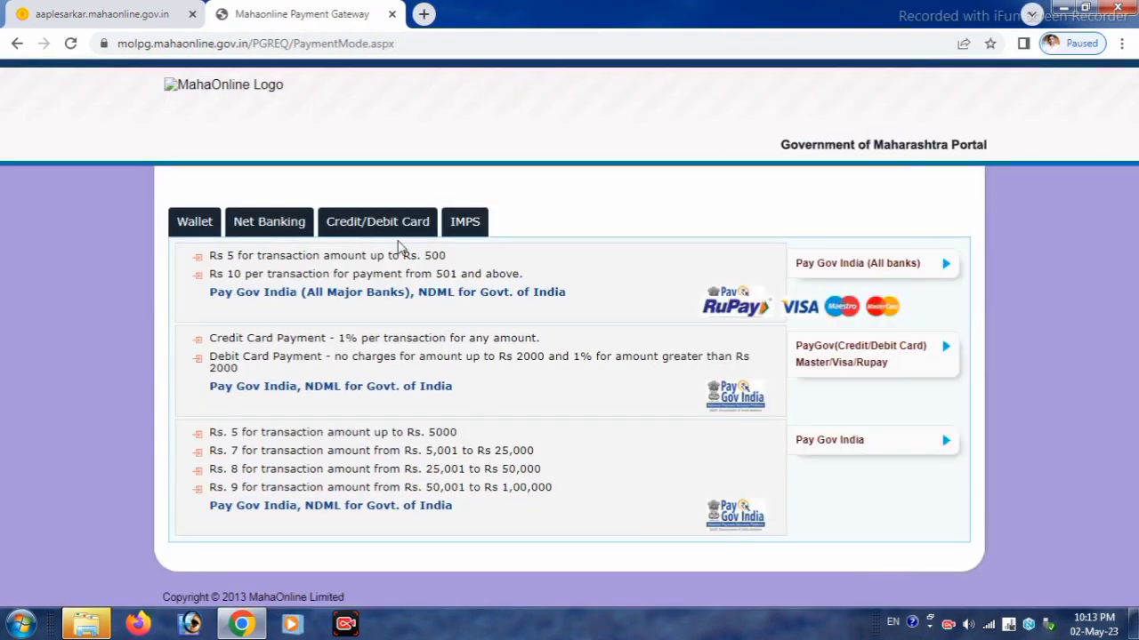
- Choose PayGov (Credit/Debit Card) and proceed to pay the Rs. 33.60 fee
click(392, 224)
click(909, 356)
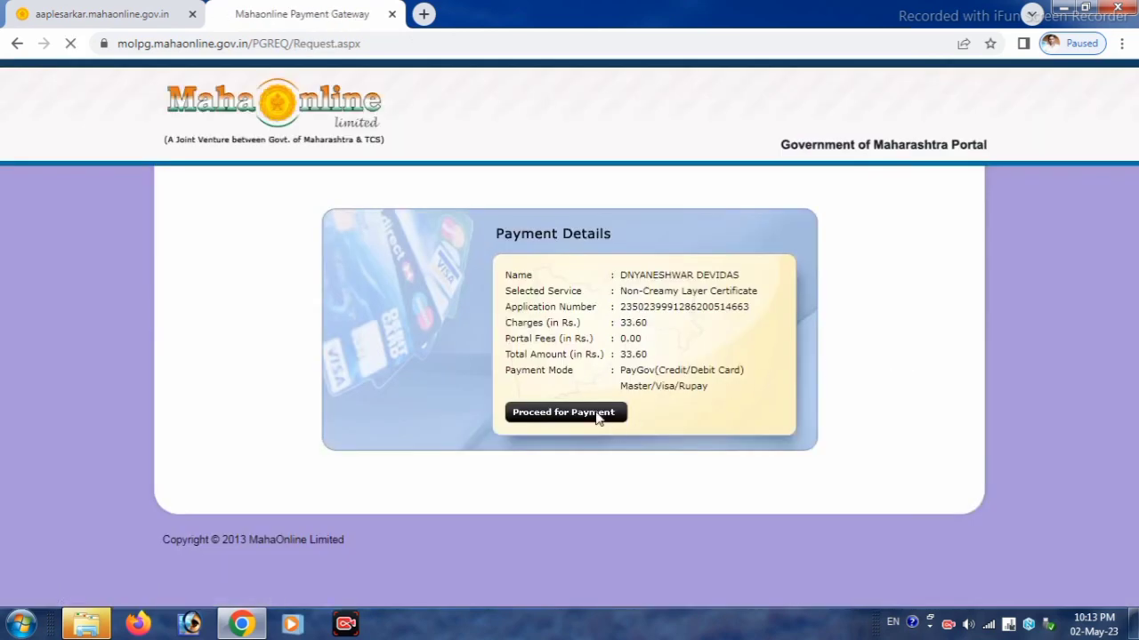
click(597, 417)
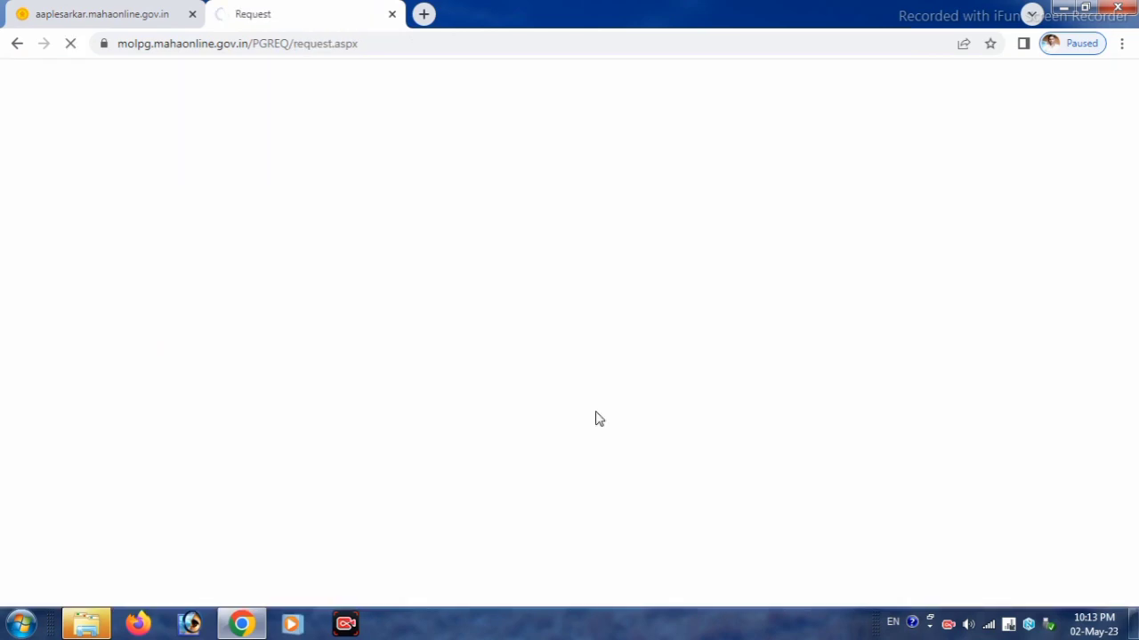
- Reload the BillDesk page and pay the Rs. 33.60 total by QR code, accepting convenience fees
scroll(277, 359, down, 6)
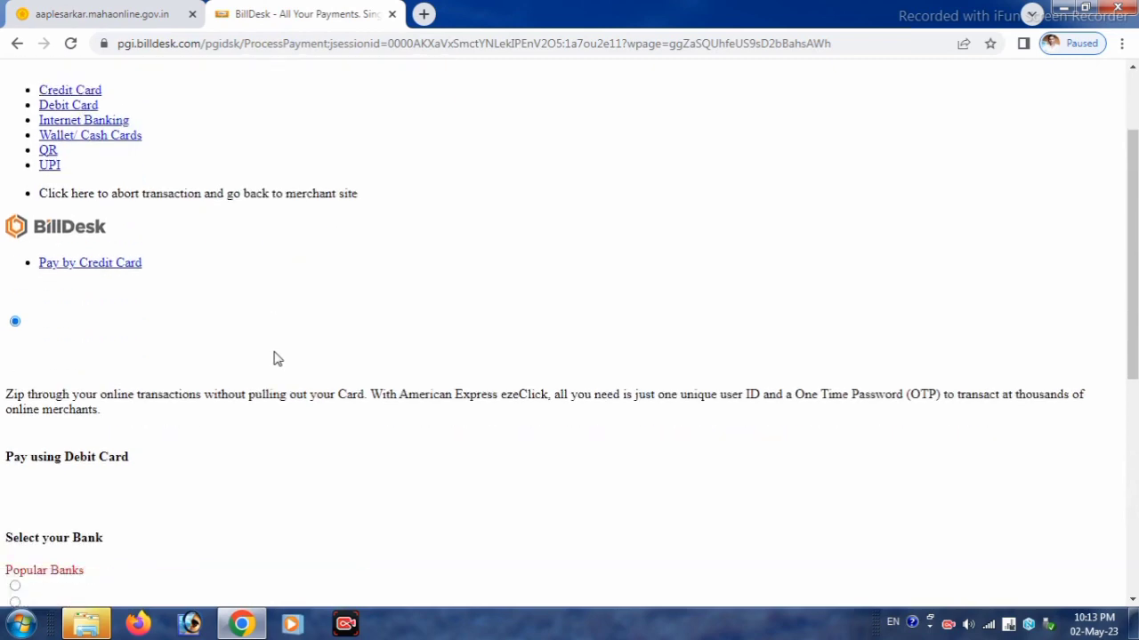
scroll(299, 384, up, 5)
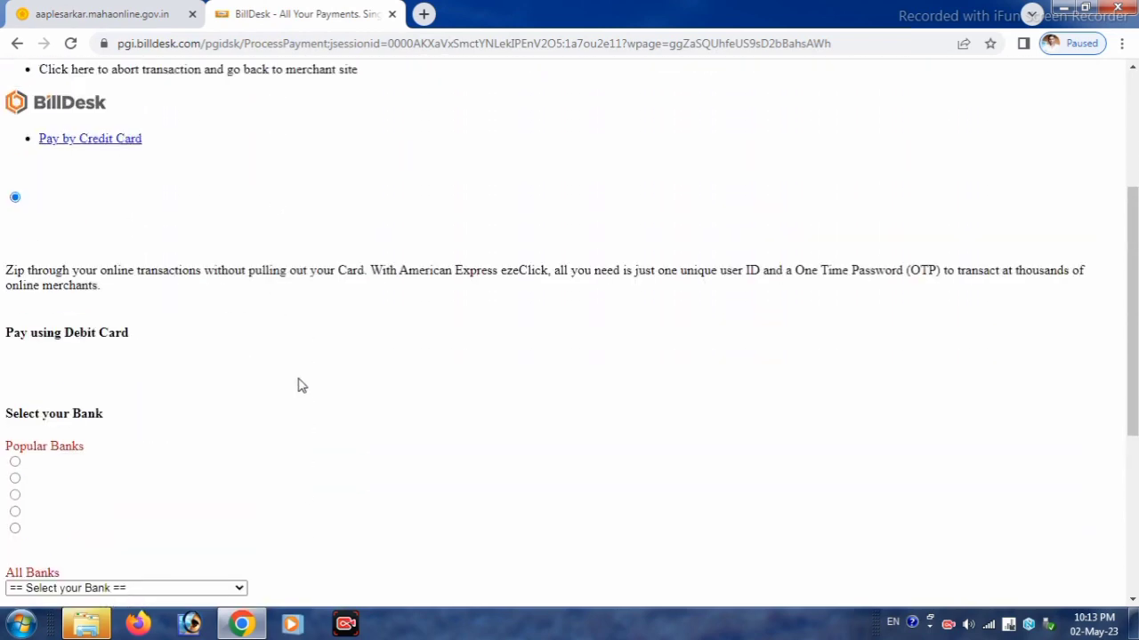
right_click(338, 11)
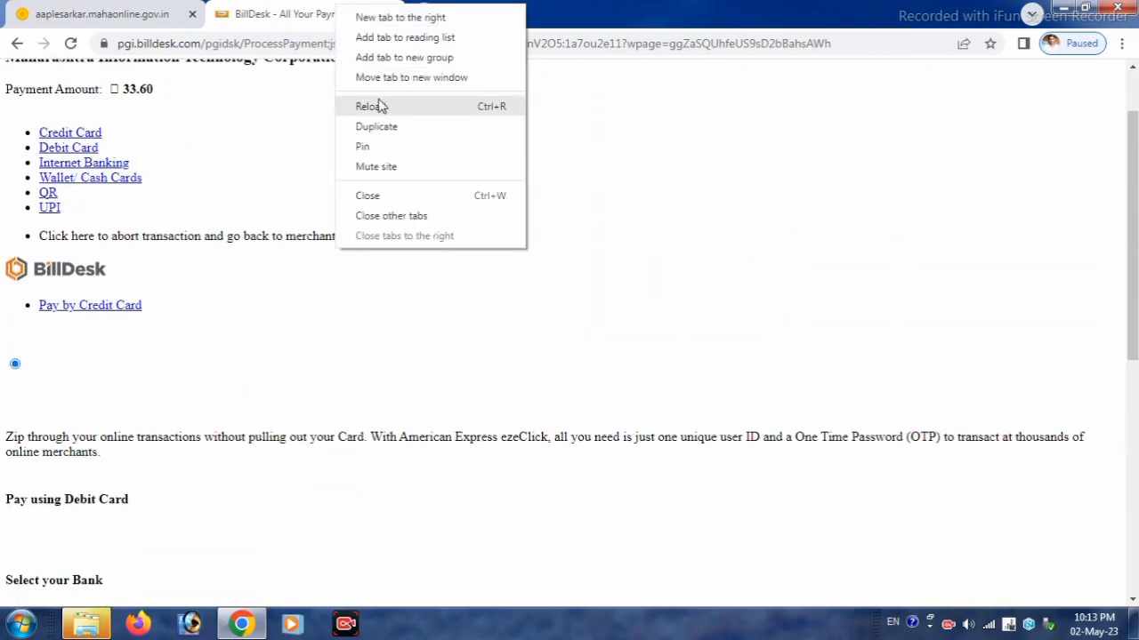
click(383, 107)
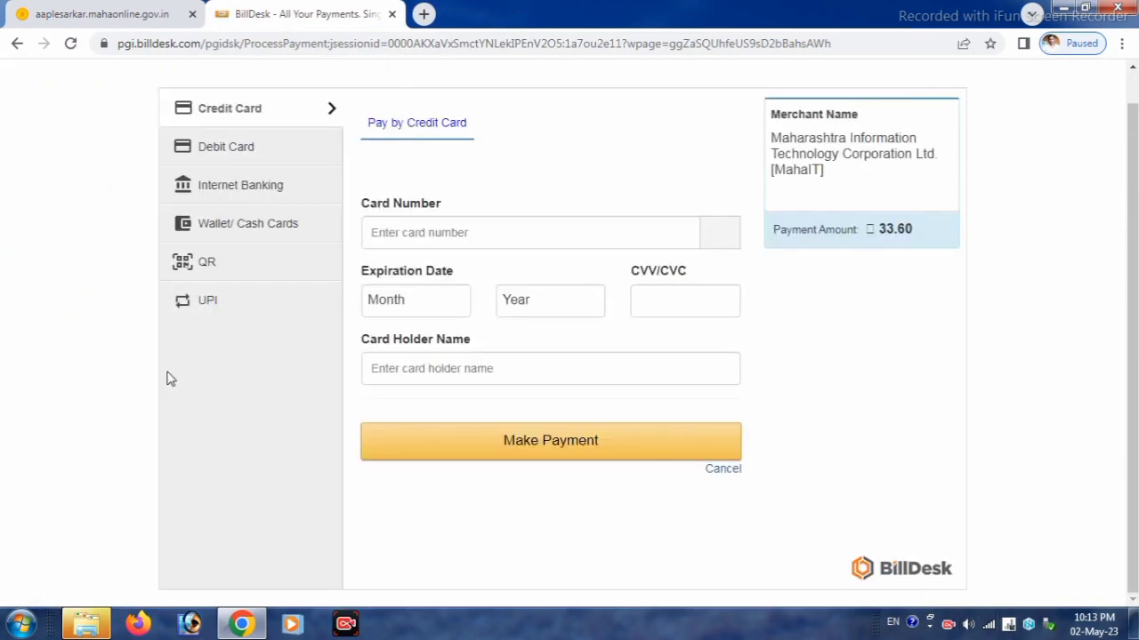
click(191, 261)
click(519, 288)
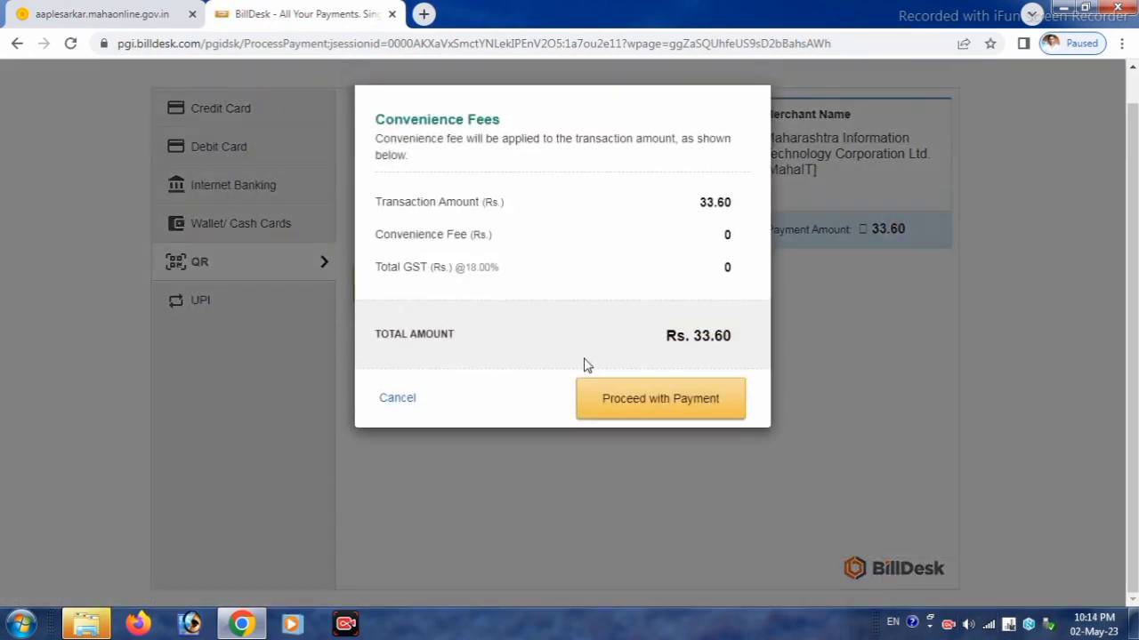
click(630, 415)
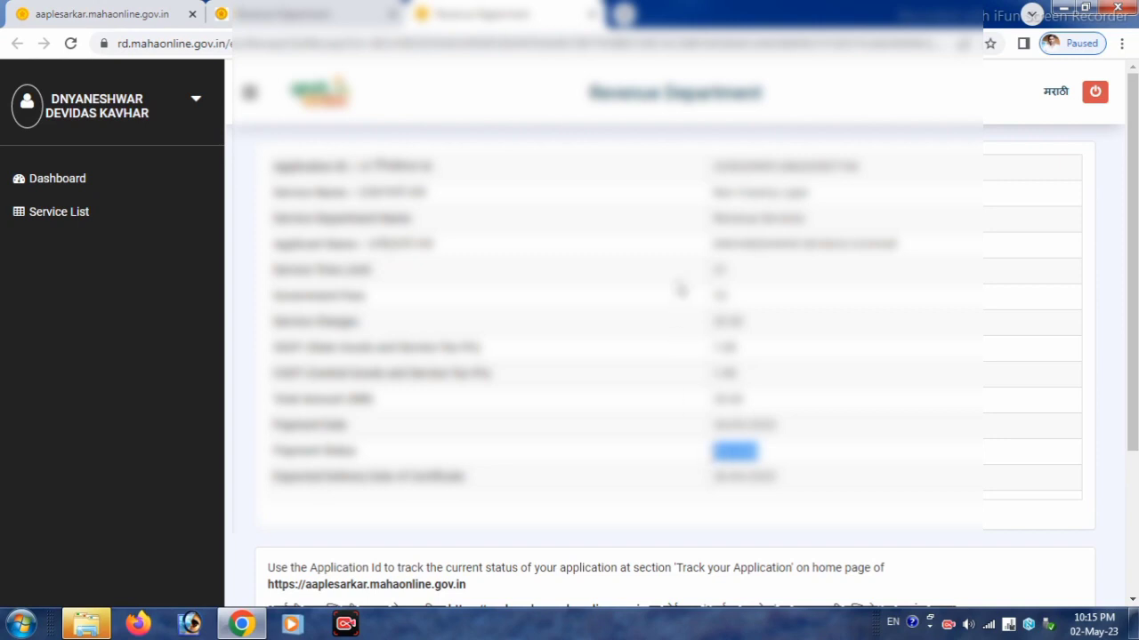
- Scroll down through the payment confirmation page
scroll(680, 289, down, 1)
scroll(642, 386, down, 2)
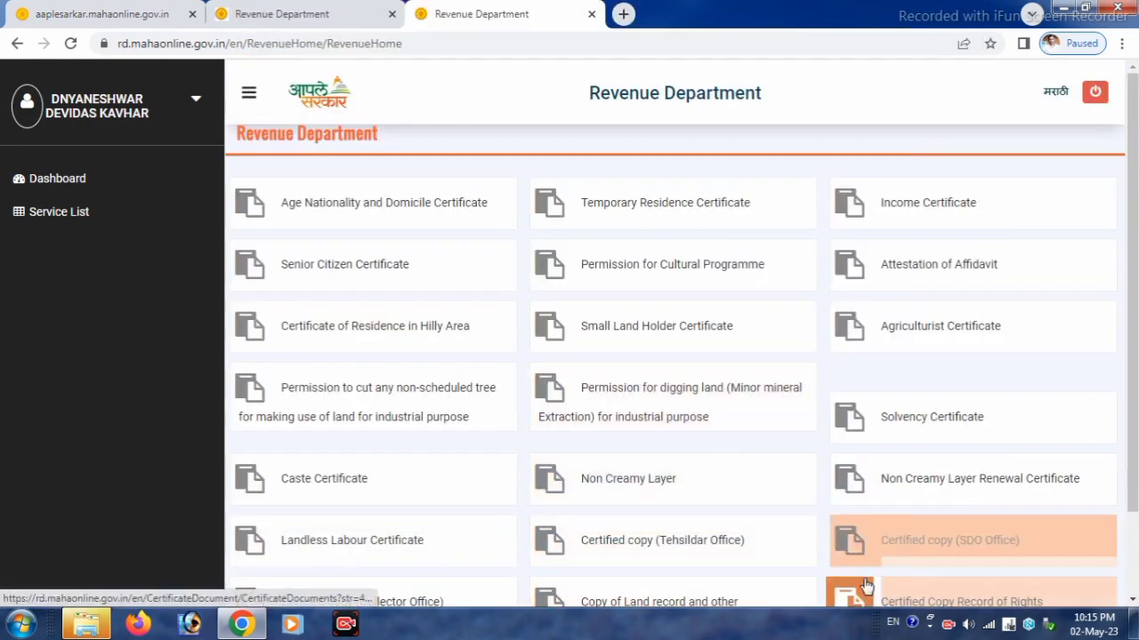
- Close the extra tab and fill in the user ID, password, captcha and Washim as district
key(ctrl+w)
scroll(656, 237, down, 2)
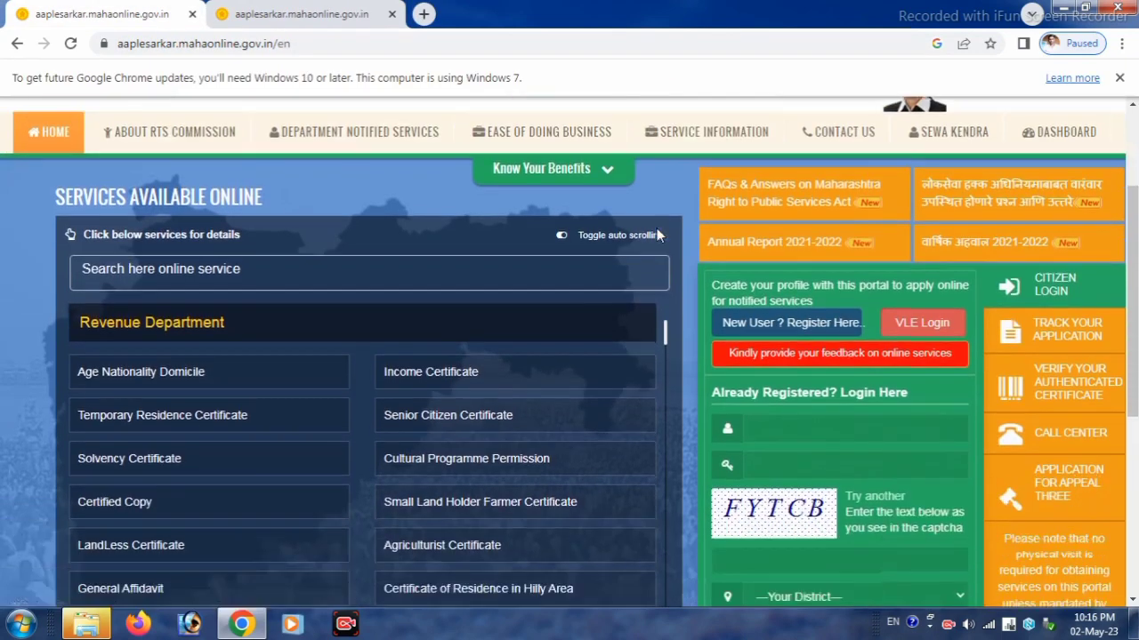
click(779, 347)
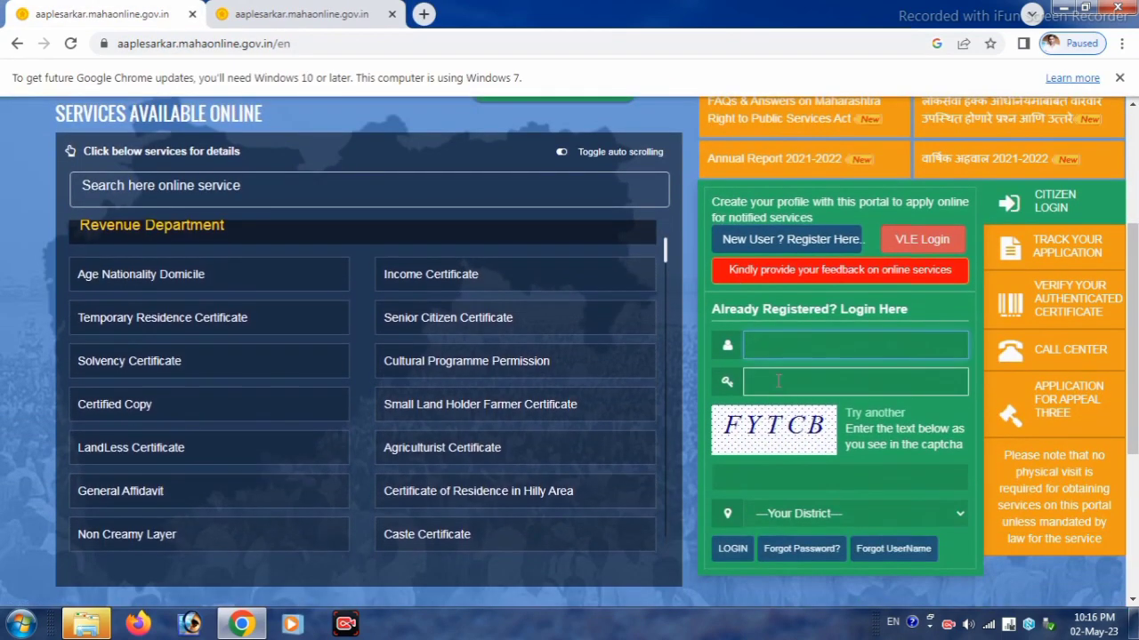
click(778, 381)
scroll(774, 374, down, 1)
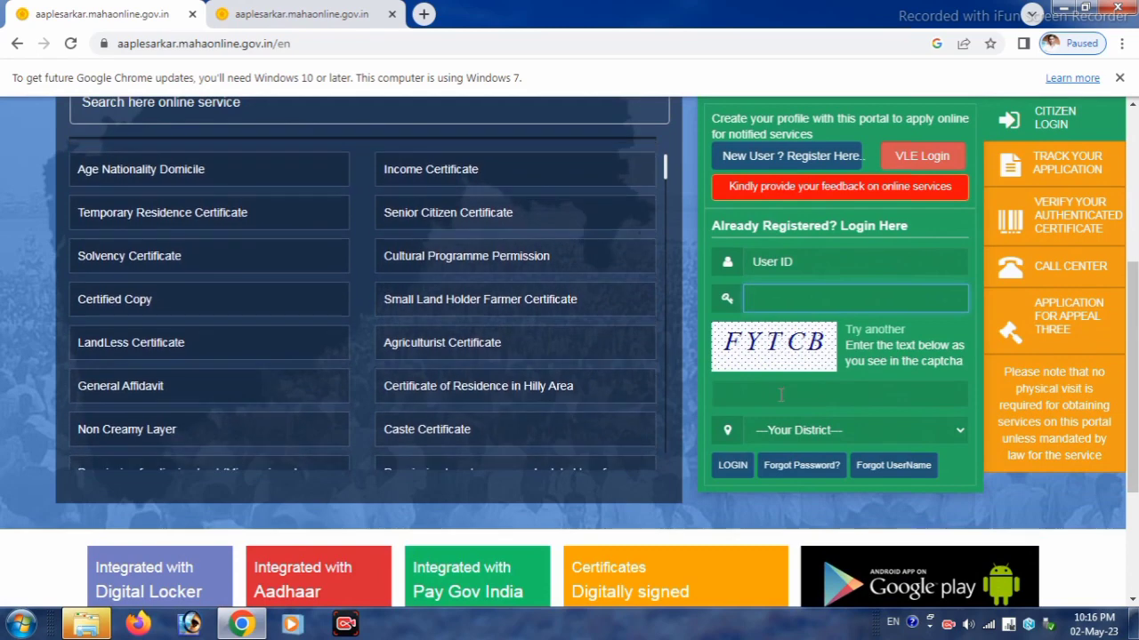
click(796, 394)
click(797, 435)
scroll(792, 406, down, 3)
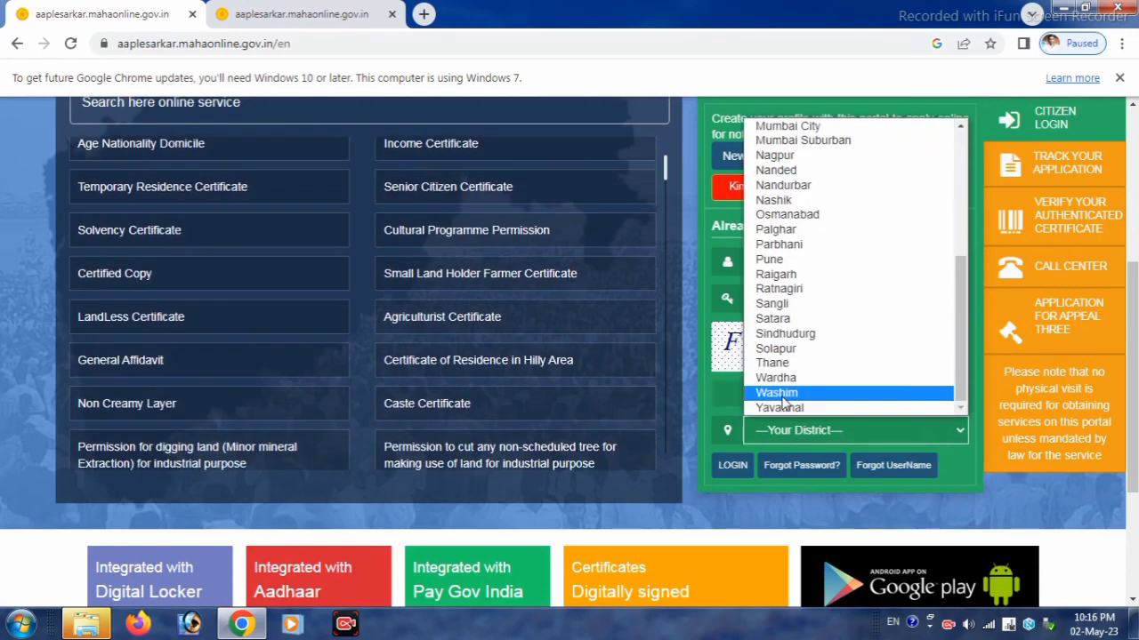
click(788, 394)
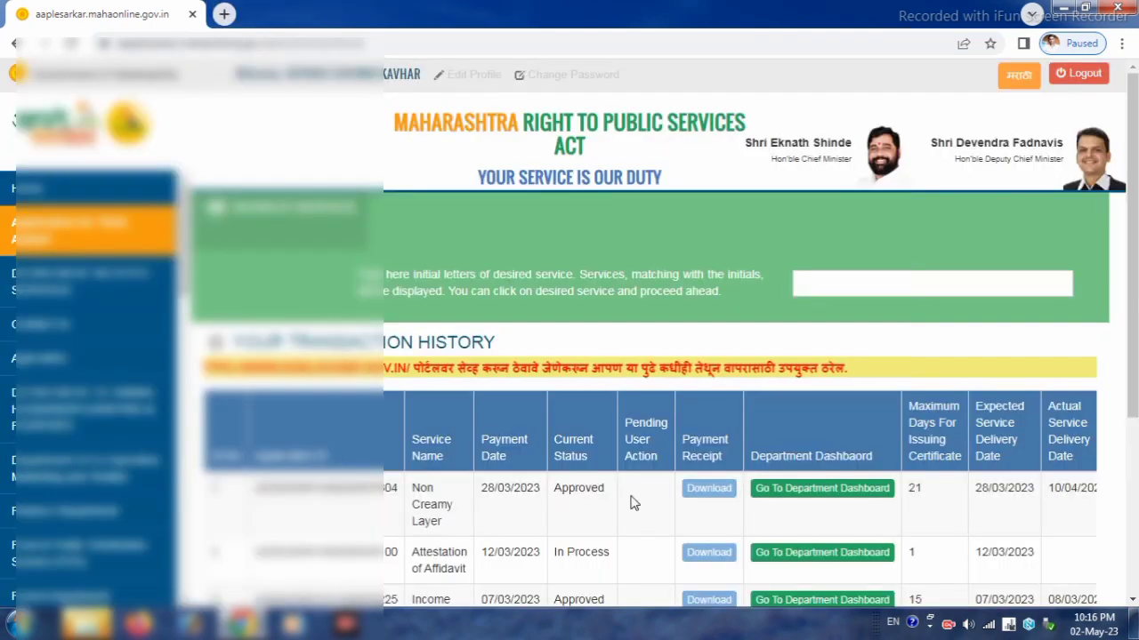
- Check the Non Creamy Layer application's Approved status and delivery dates 28/03/2023 and 10/04/2023
scroll(561, 360, down, 2)
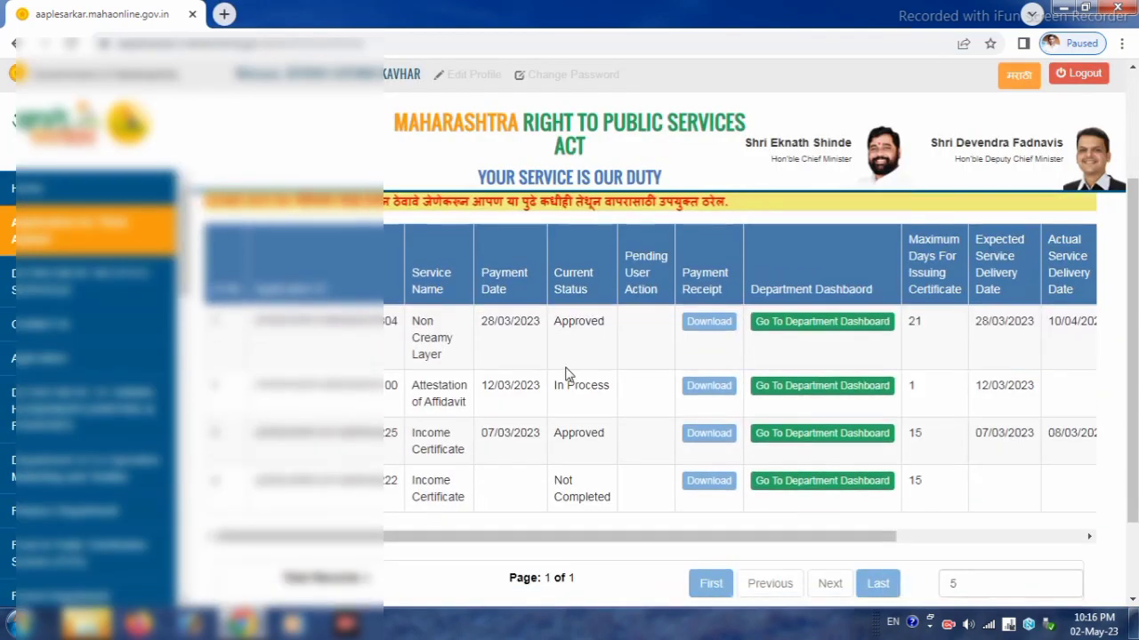
double_click(284, 322)
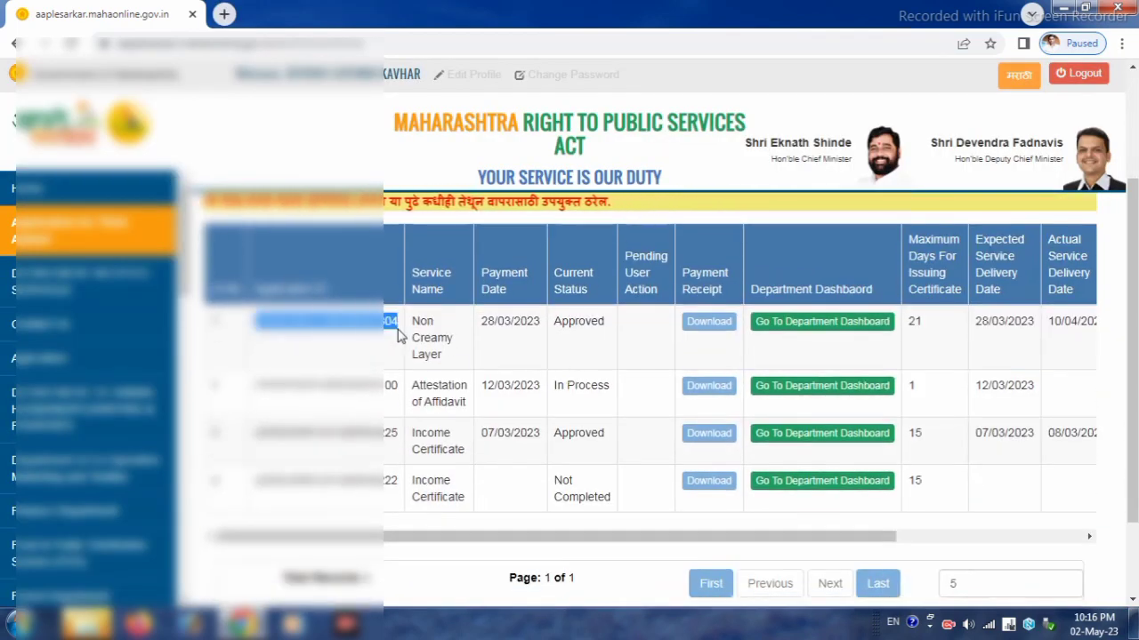
drag(422, 322, 462, 360)
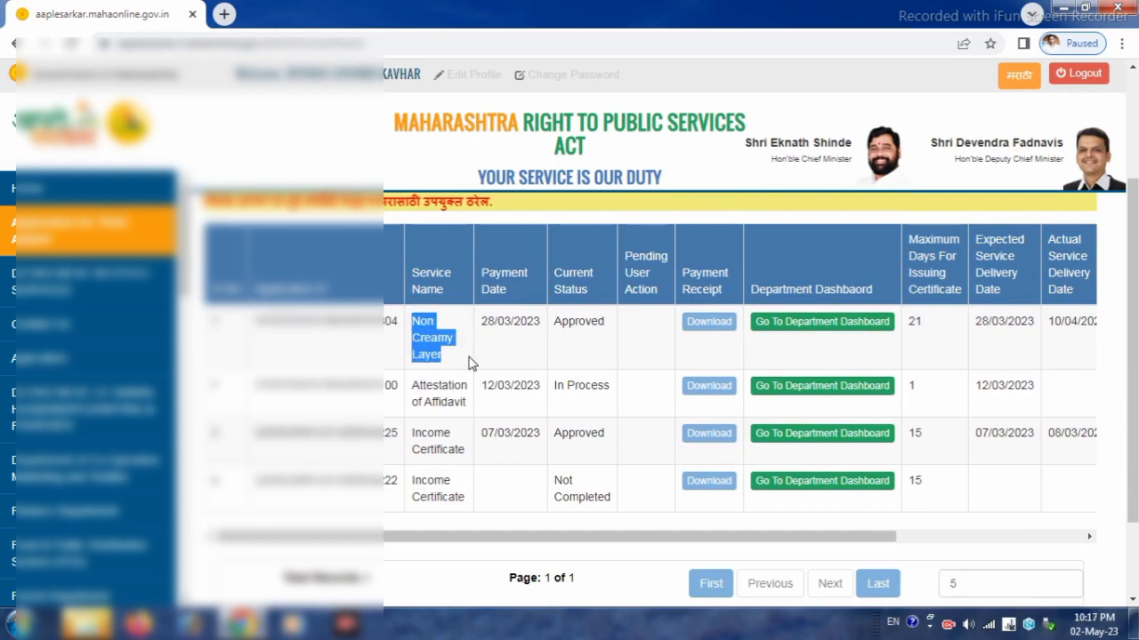
drag(479, 272, 537, 336)
click(566, 325)
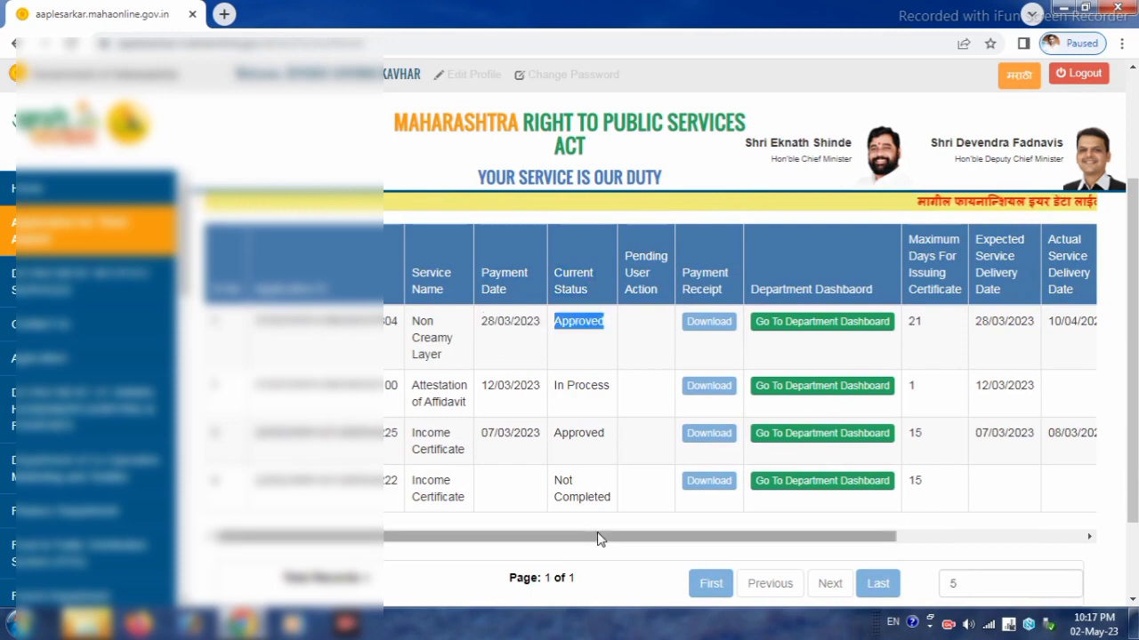
drag(631, 539, 803, 542)
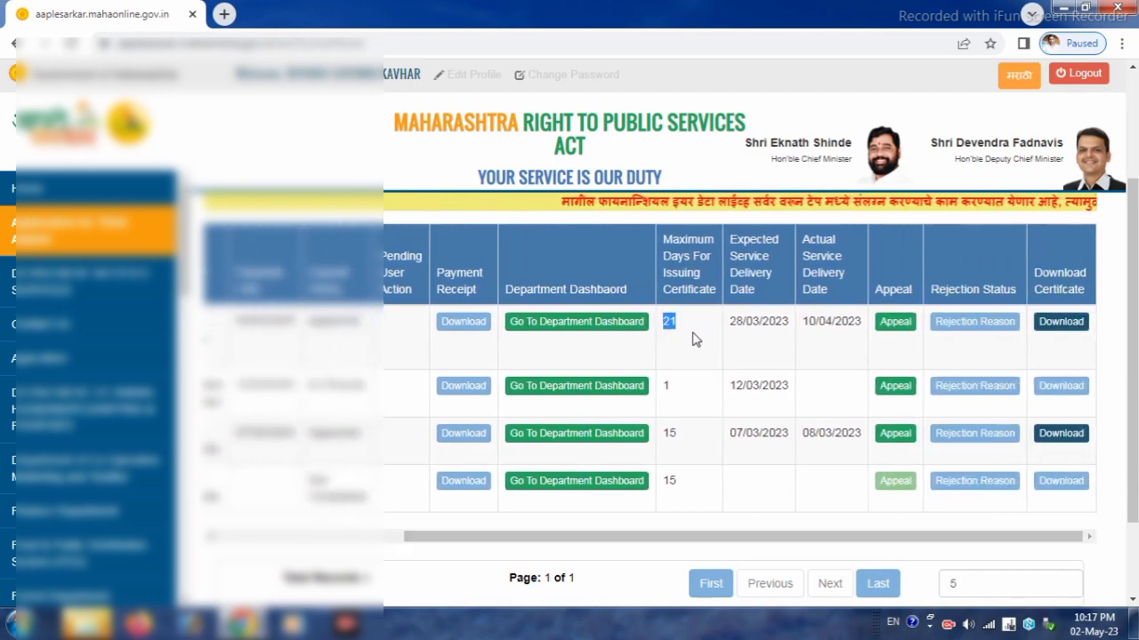
drag(789, 322, 727, 322)
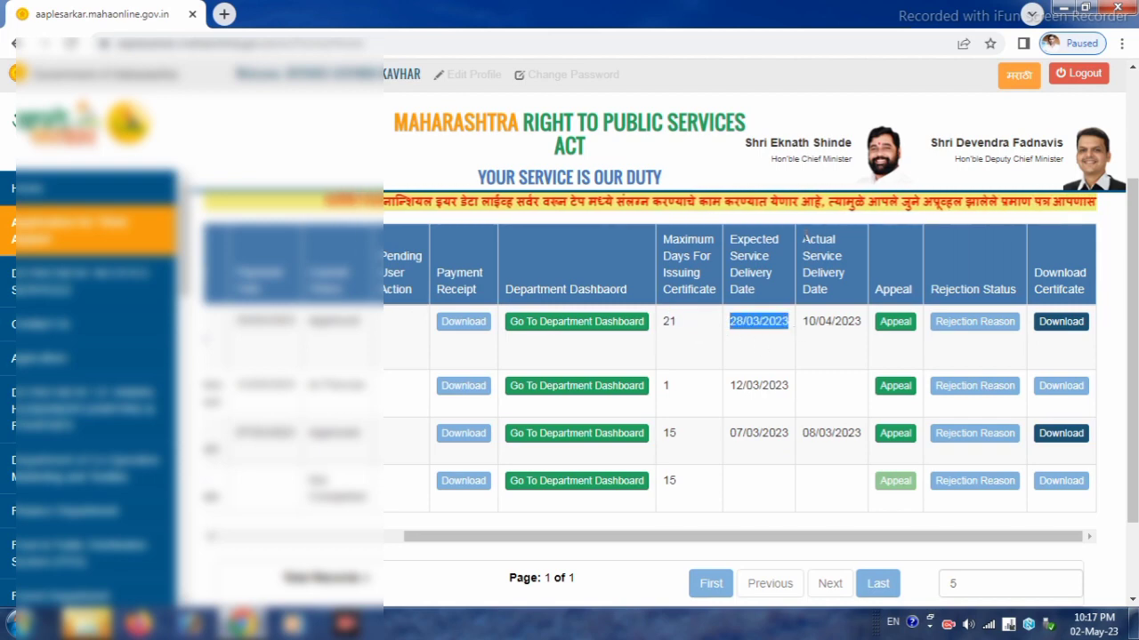
drag(802, 236, 803, 322)
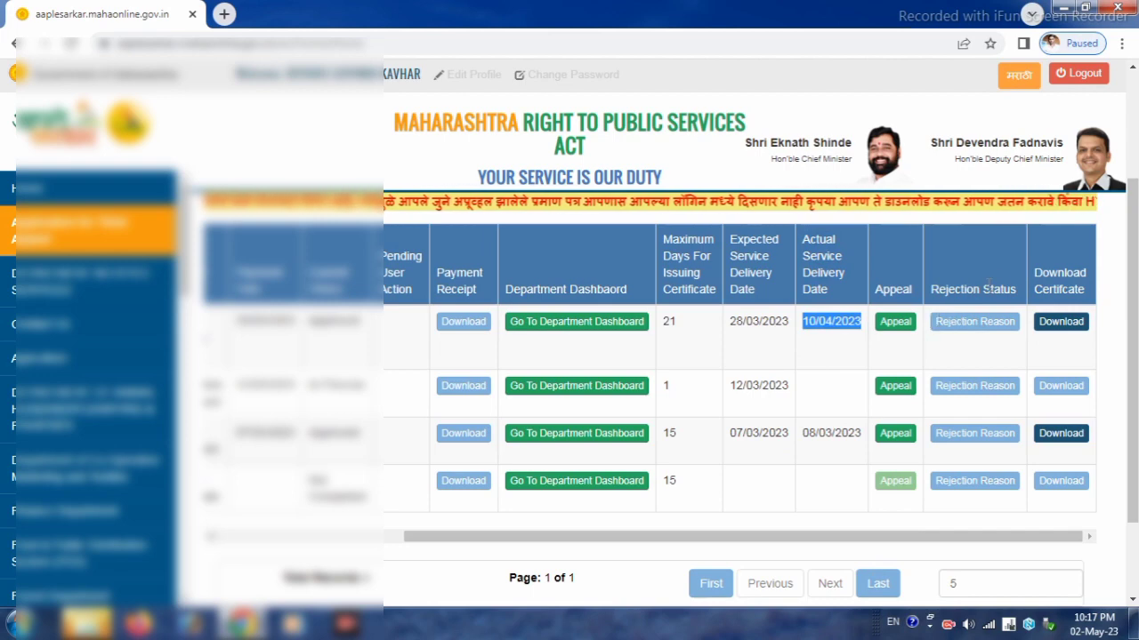
scroll(854, 418, down, 1)
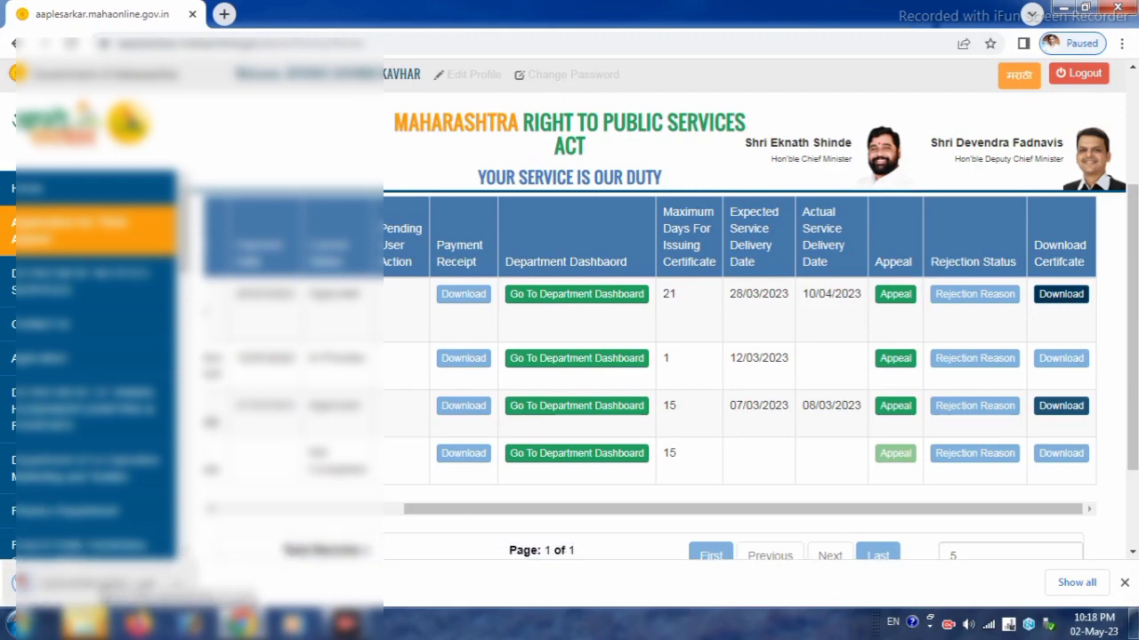
- Download the approved certificate and scroll to its digitally signed validity statement
click(98, 582)
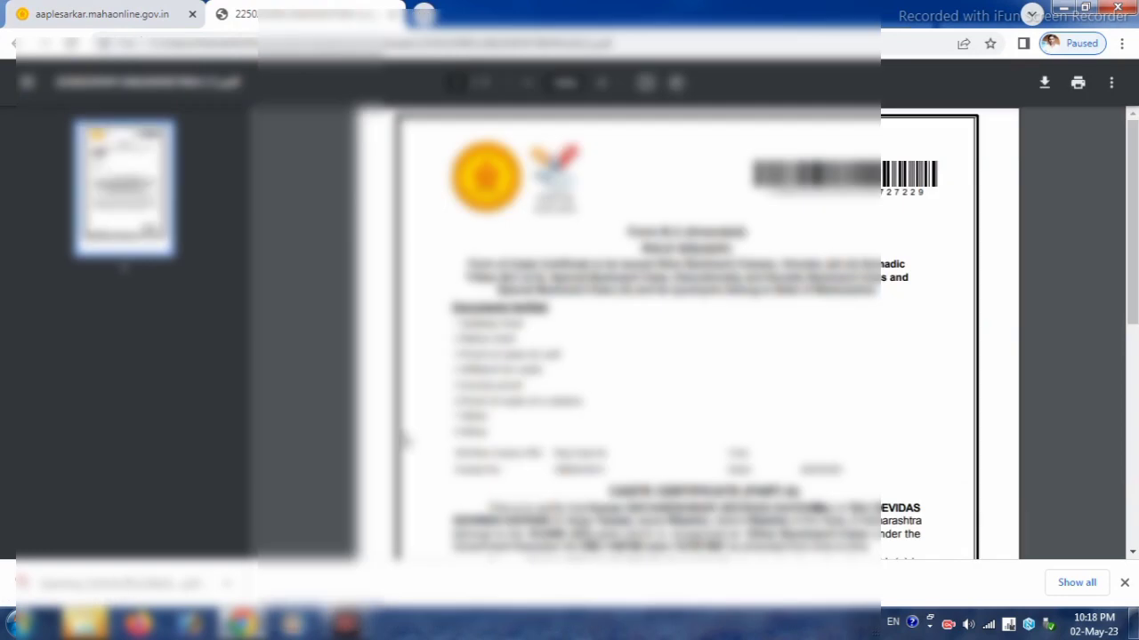
drag(628, 228, 772, 238)
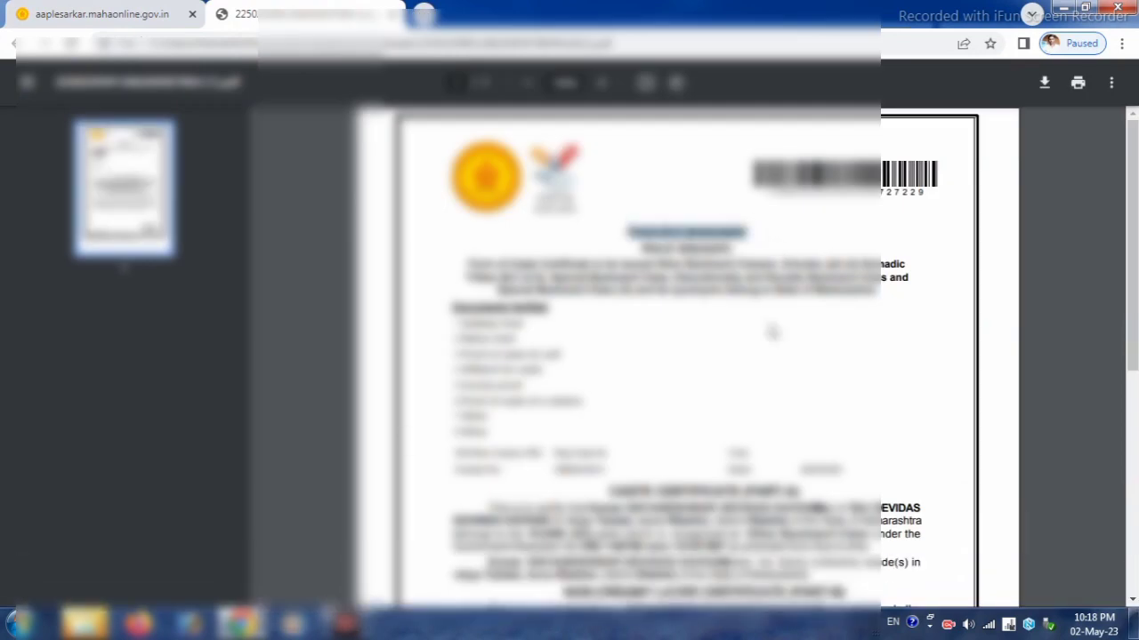
scroll(756, 376, down, 3)
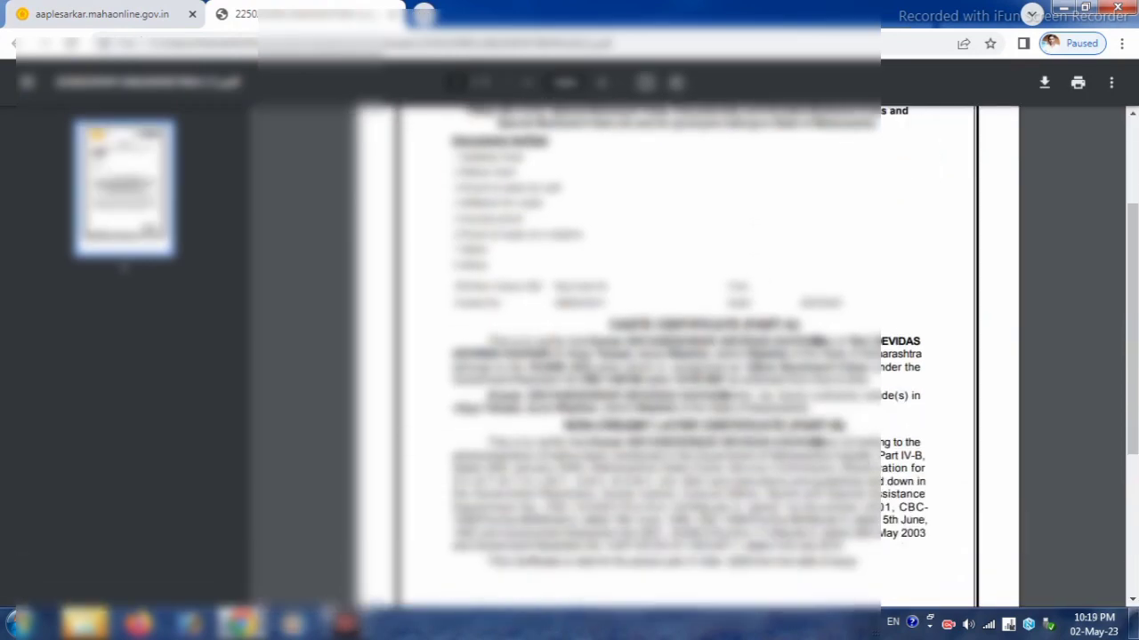
scroll(752, 366, down, 2)
scroll(752, 366, down, 2)
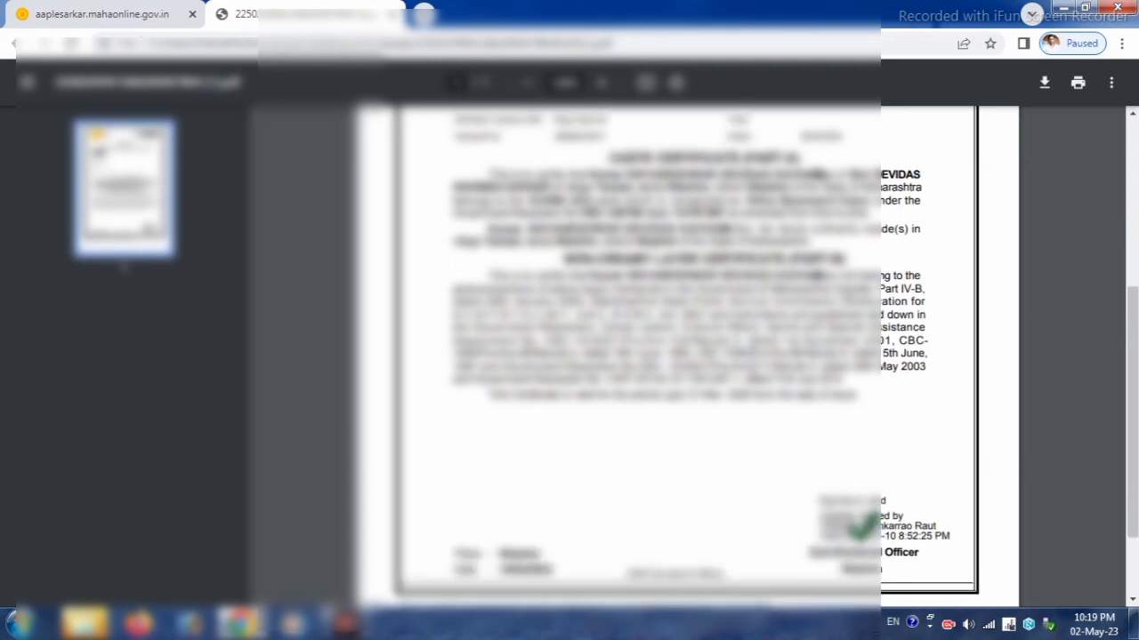
scroll(752, 366, down, 1)
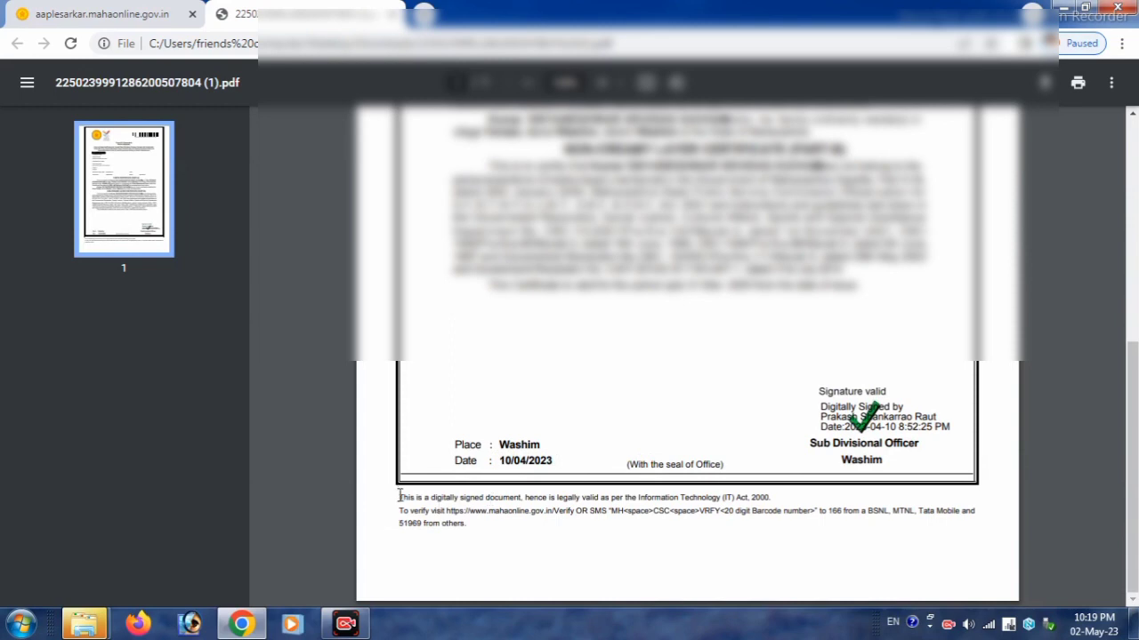
drag(505, 503, 757, 501)
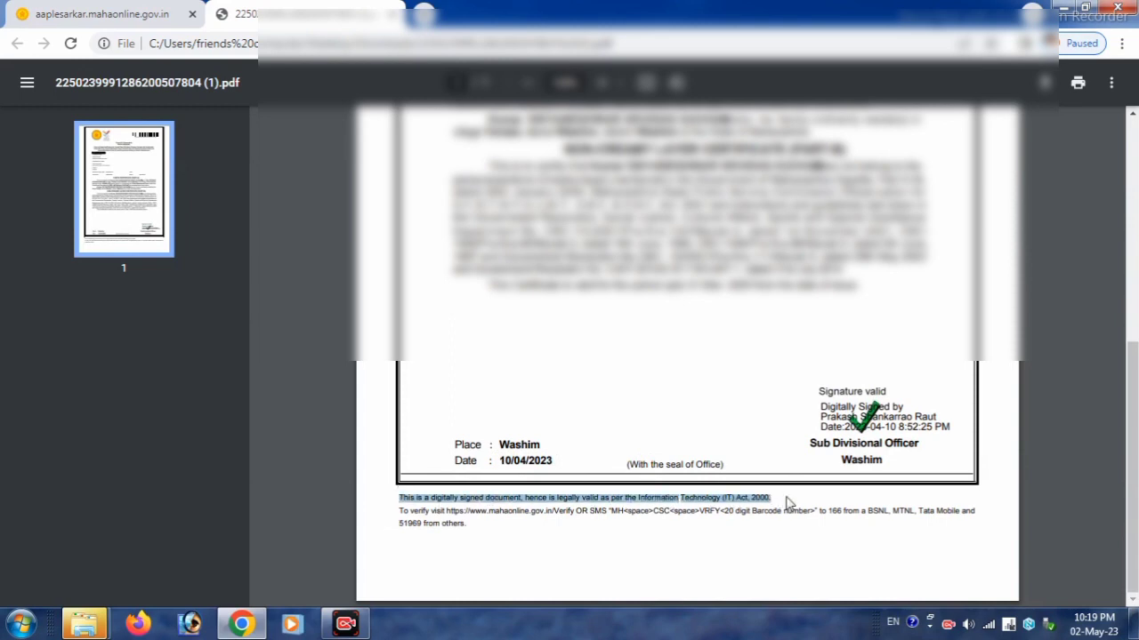
click(787, 502)
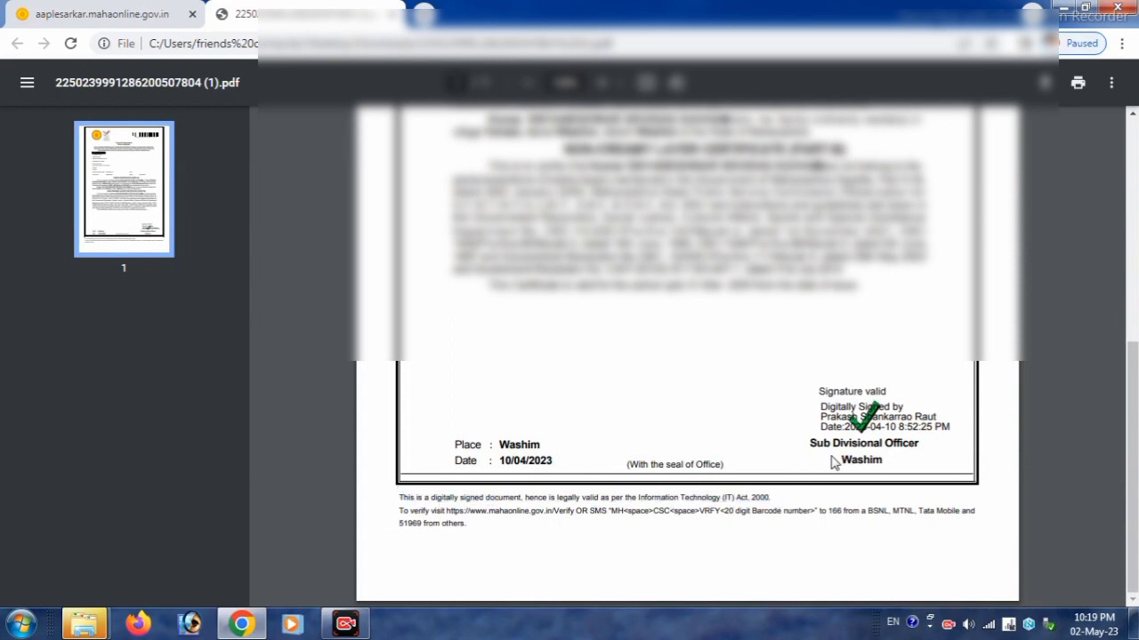
- Scroll back up to review the certificate's header paragraph
scroll(833, 461, up, 5)
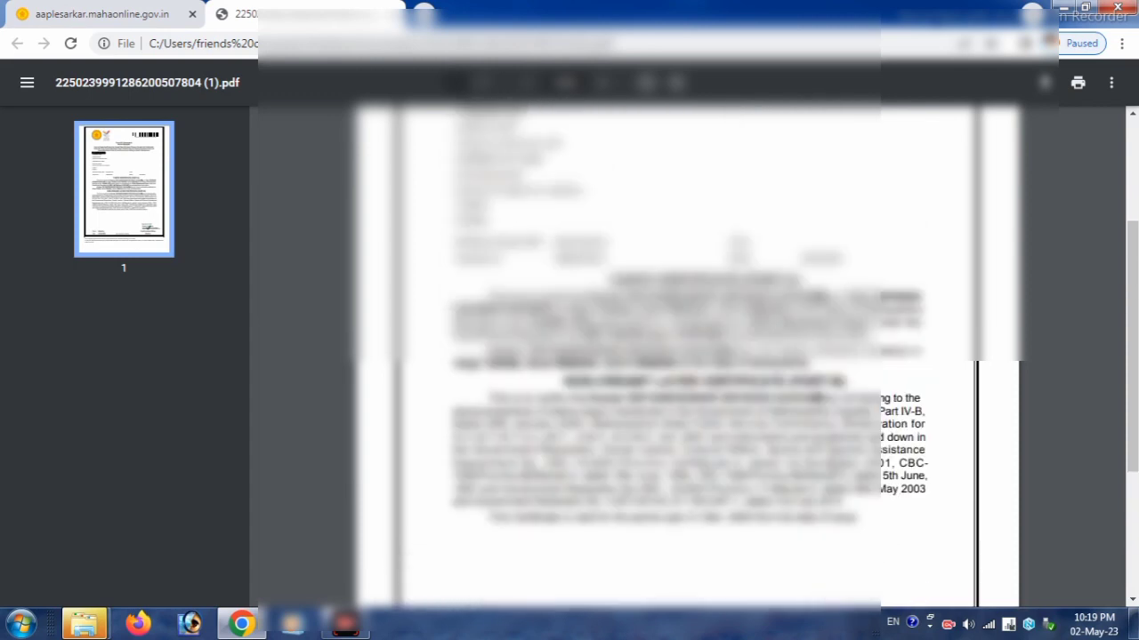
scroll(687, 355, up, 4)
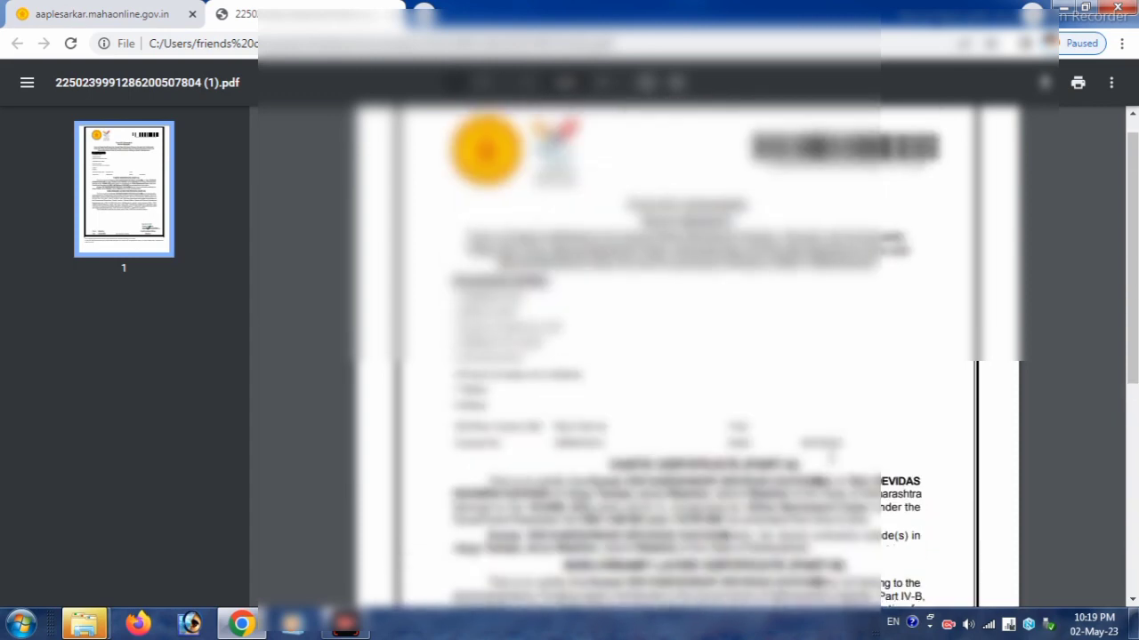
scroll(687, 356, up, 1)
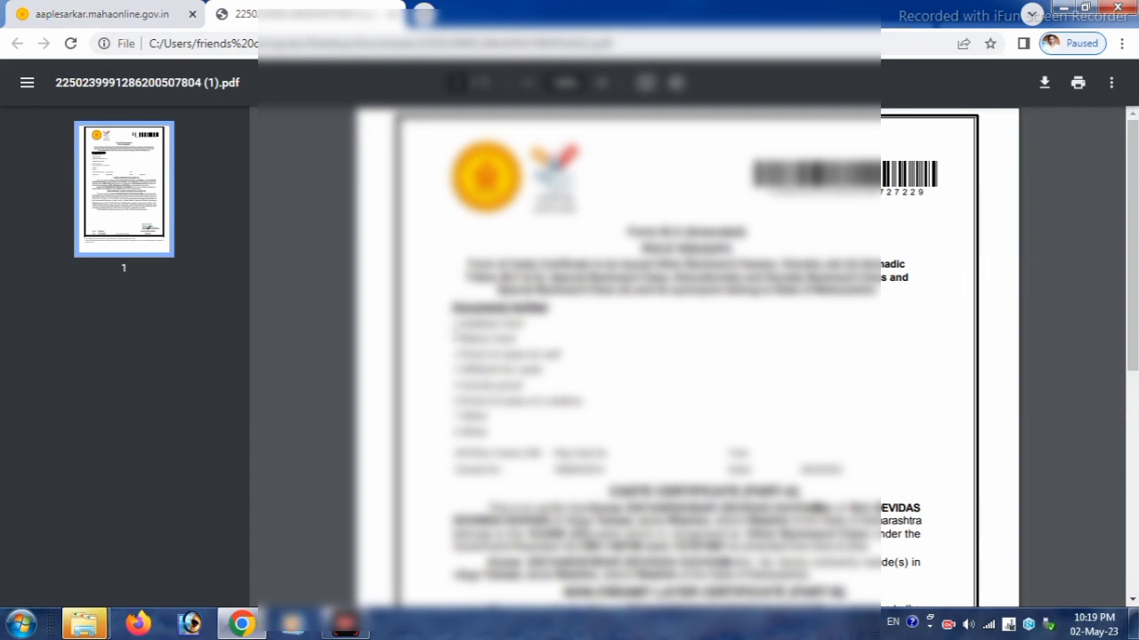
drag(458, 419, 628, 229)
click(605, 318)
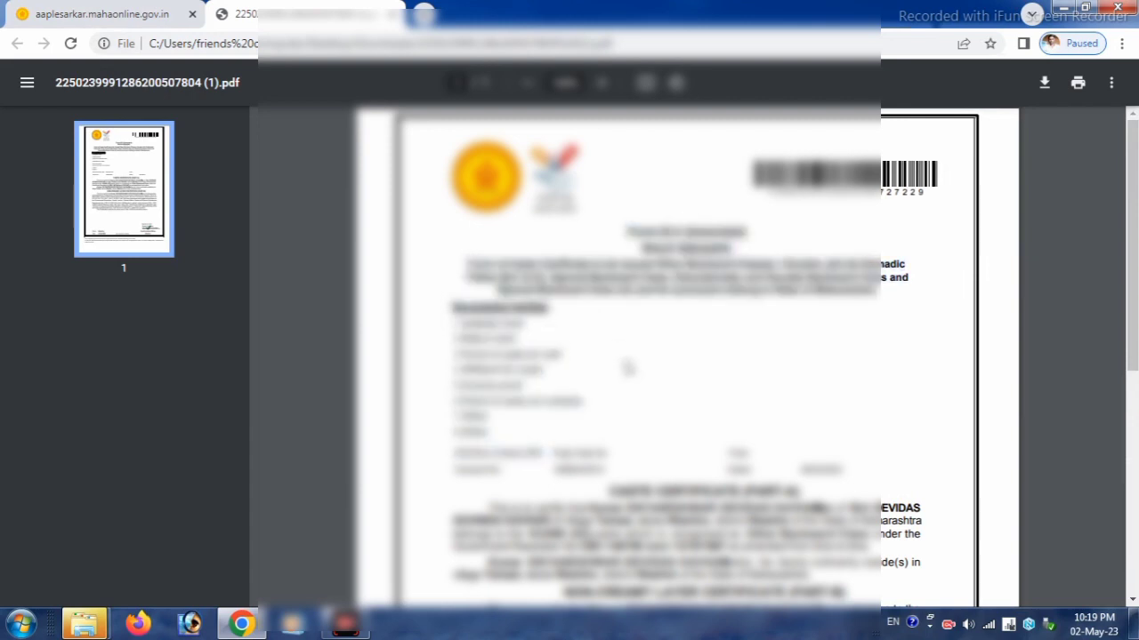